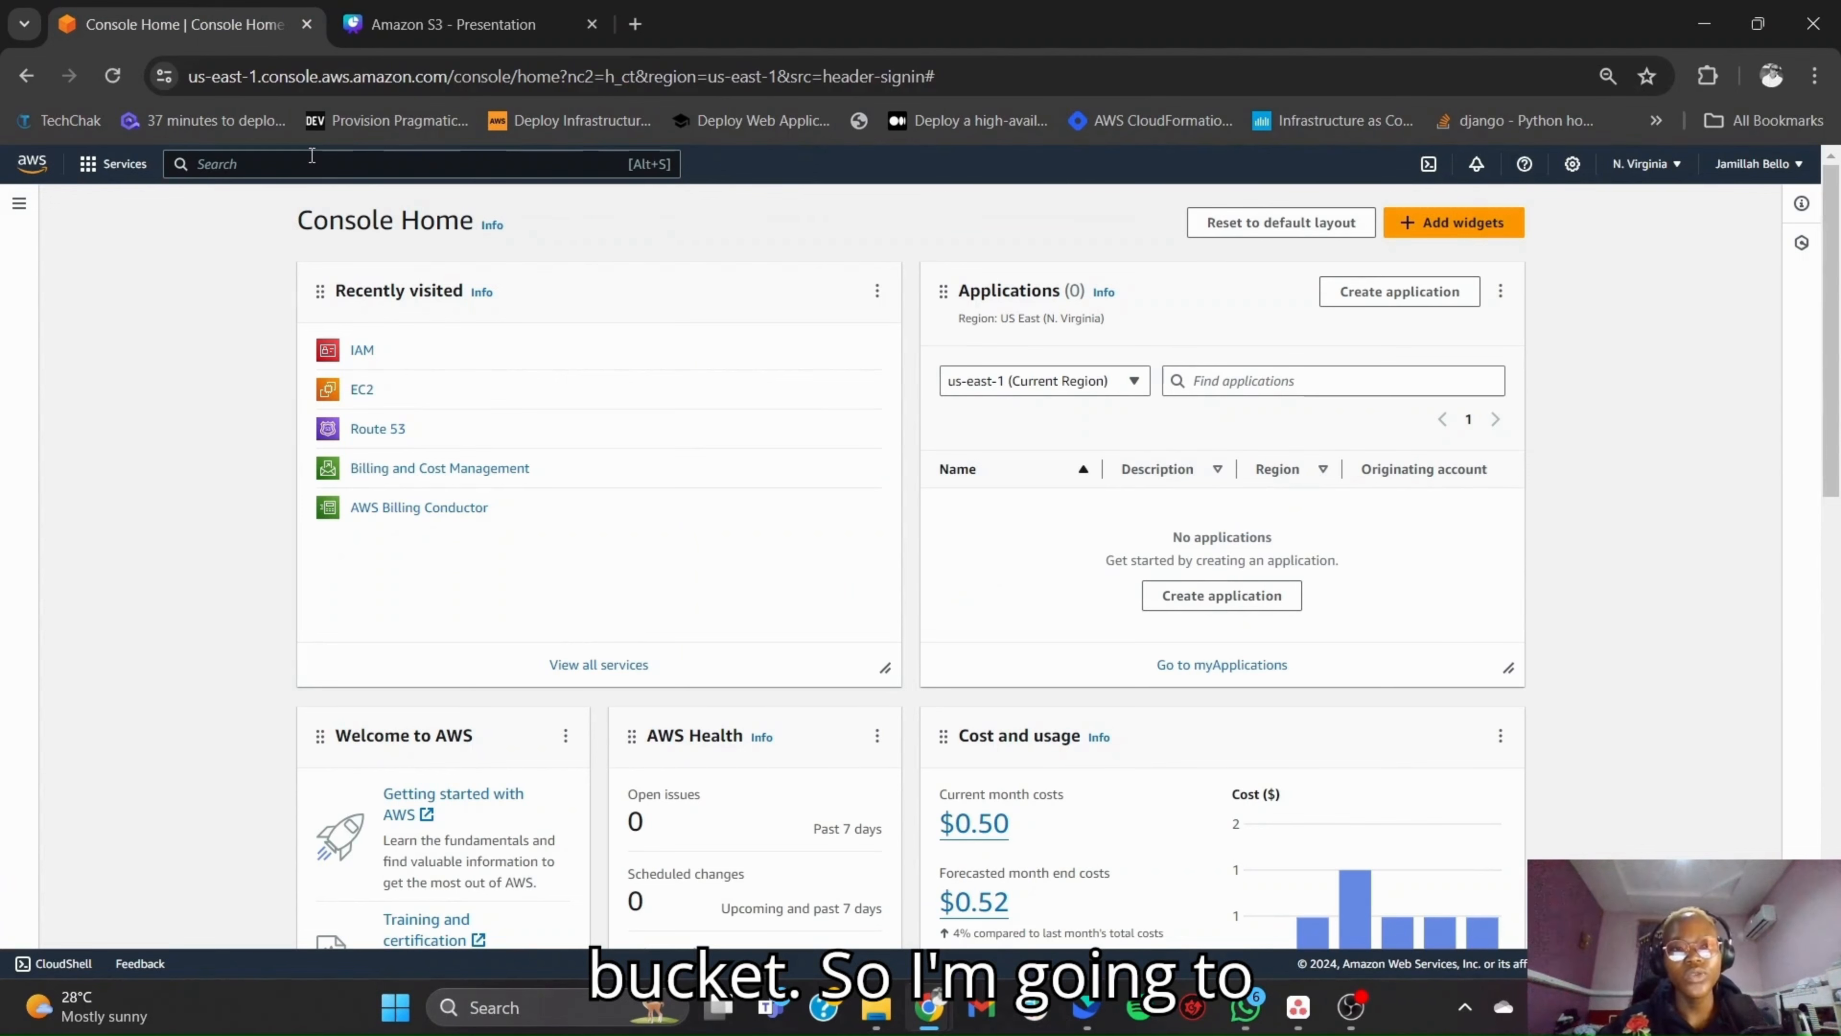
- Search the AWS services for s3 and open the Amazon S3 console
click(312, 163)
text(s3)
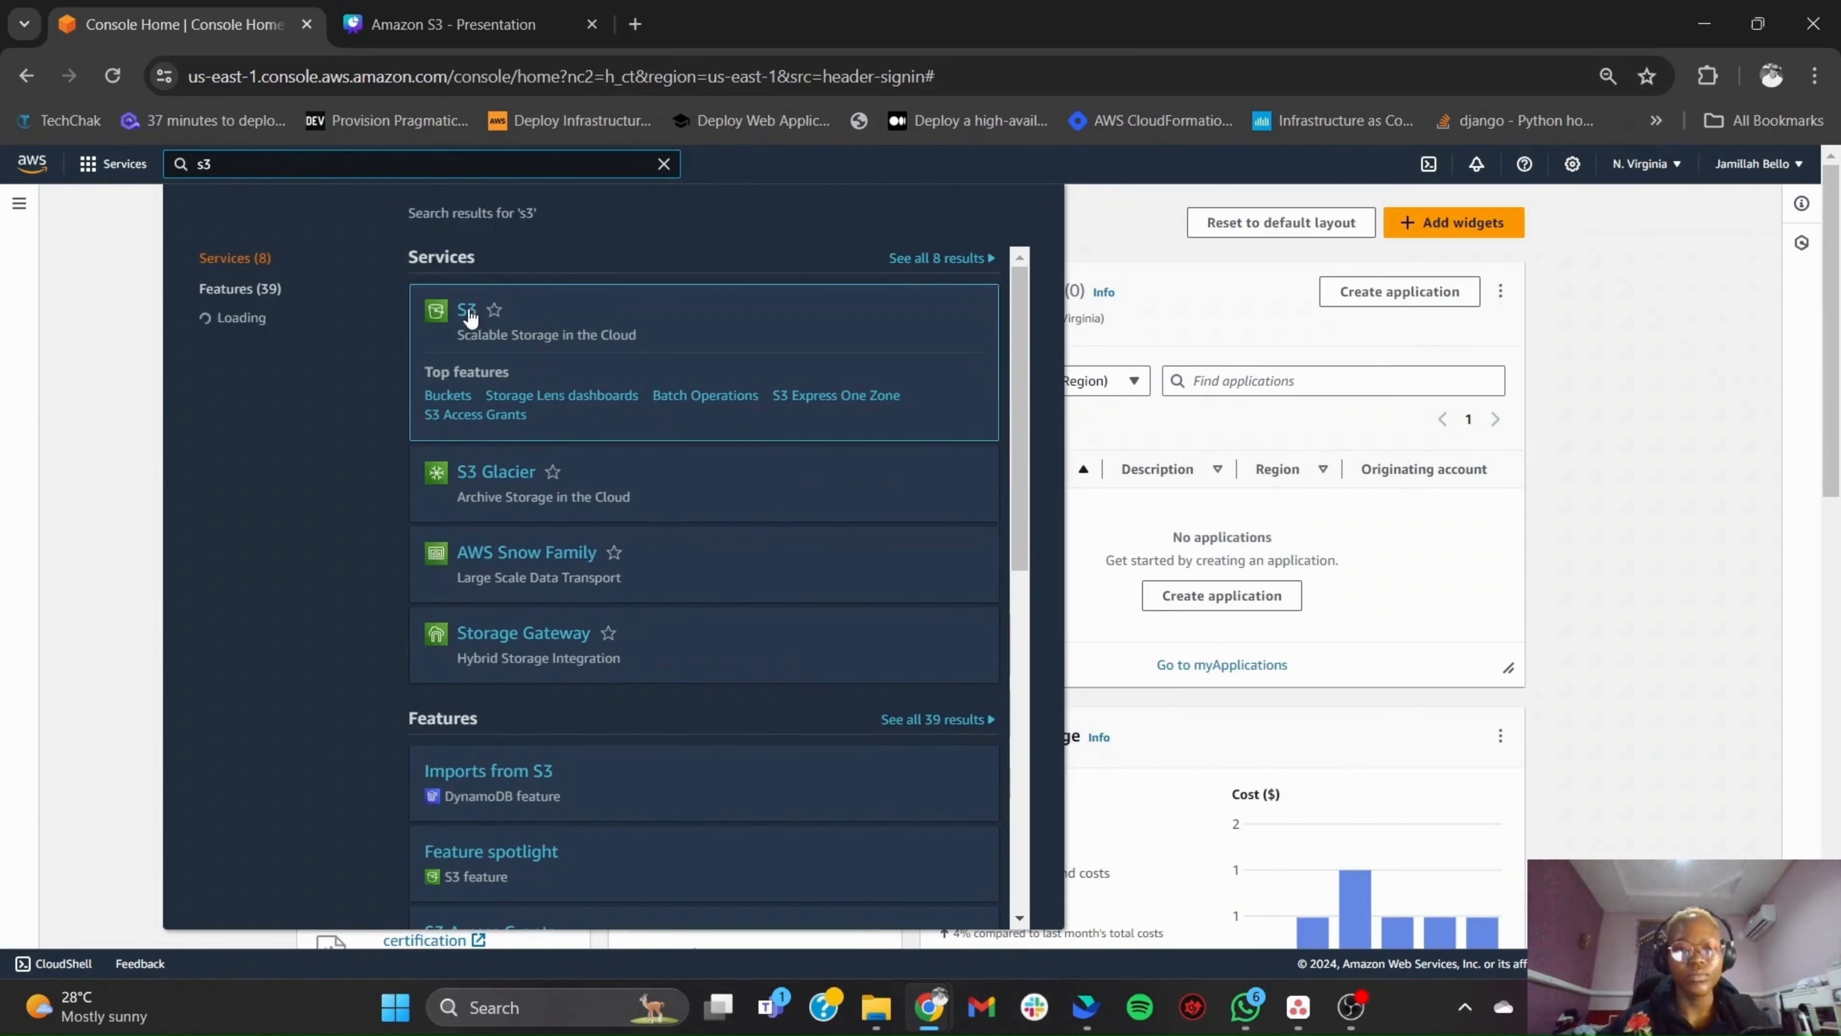
click(468, 311)
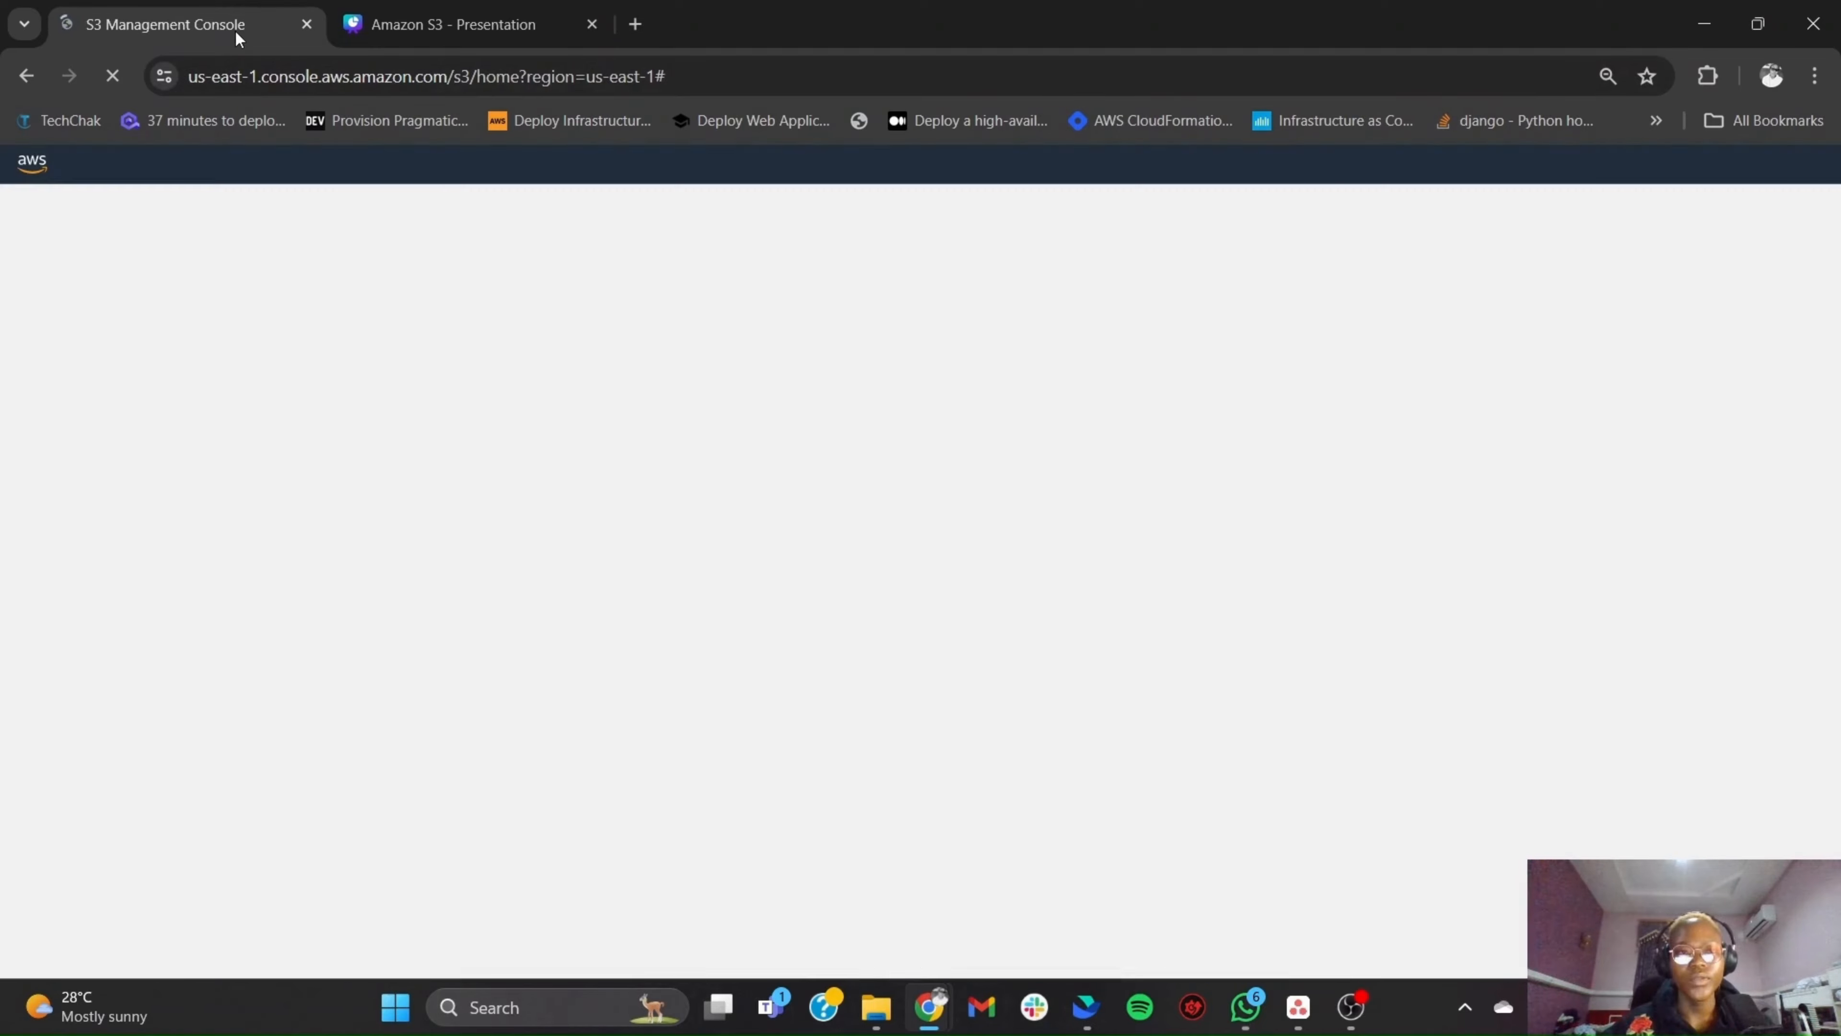
drag(234, 37, 461, 33)
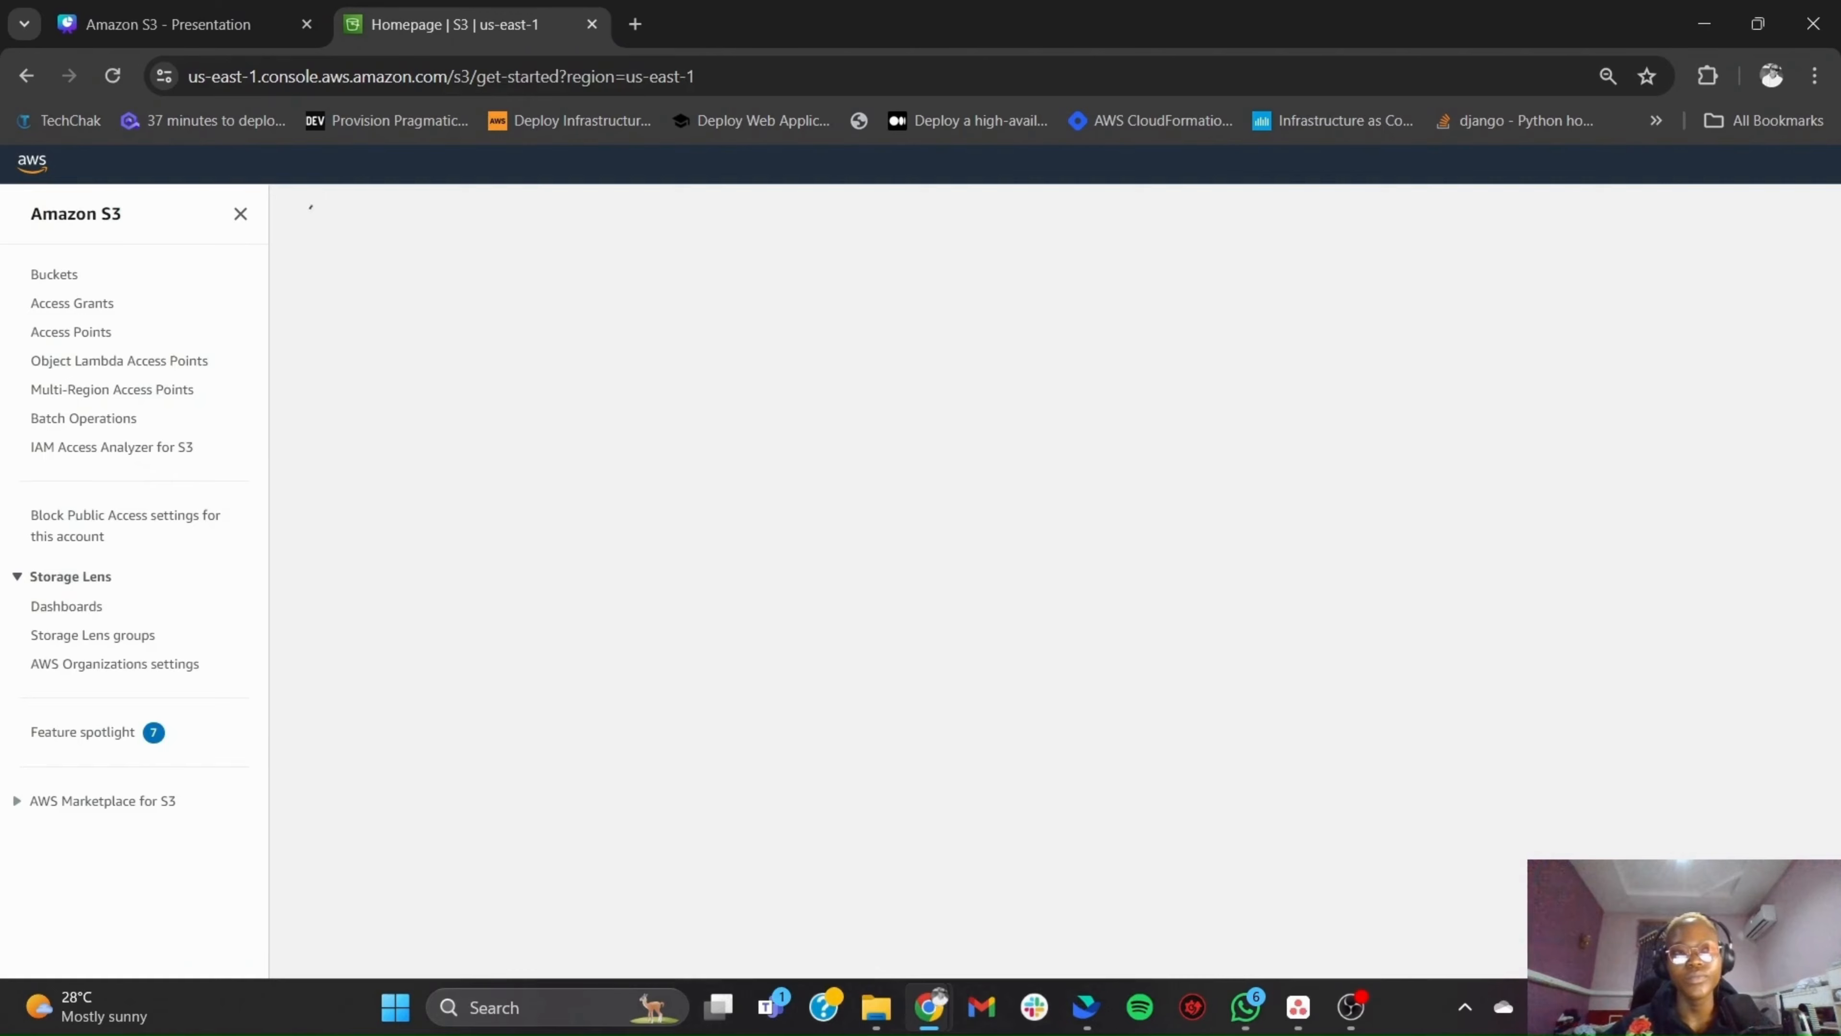
key(alt+Tab)
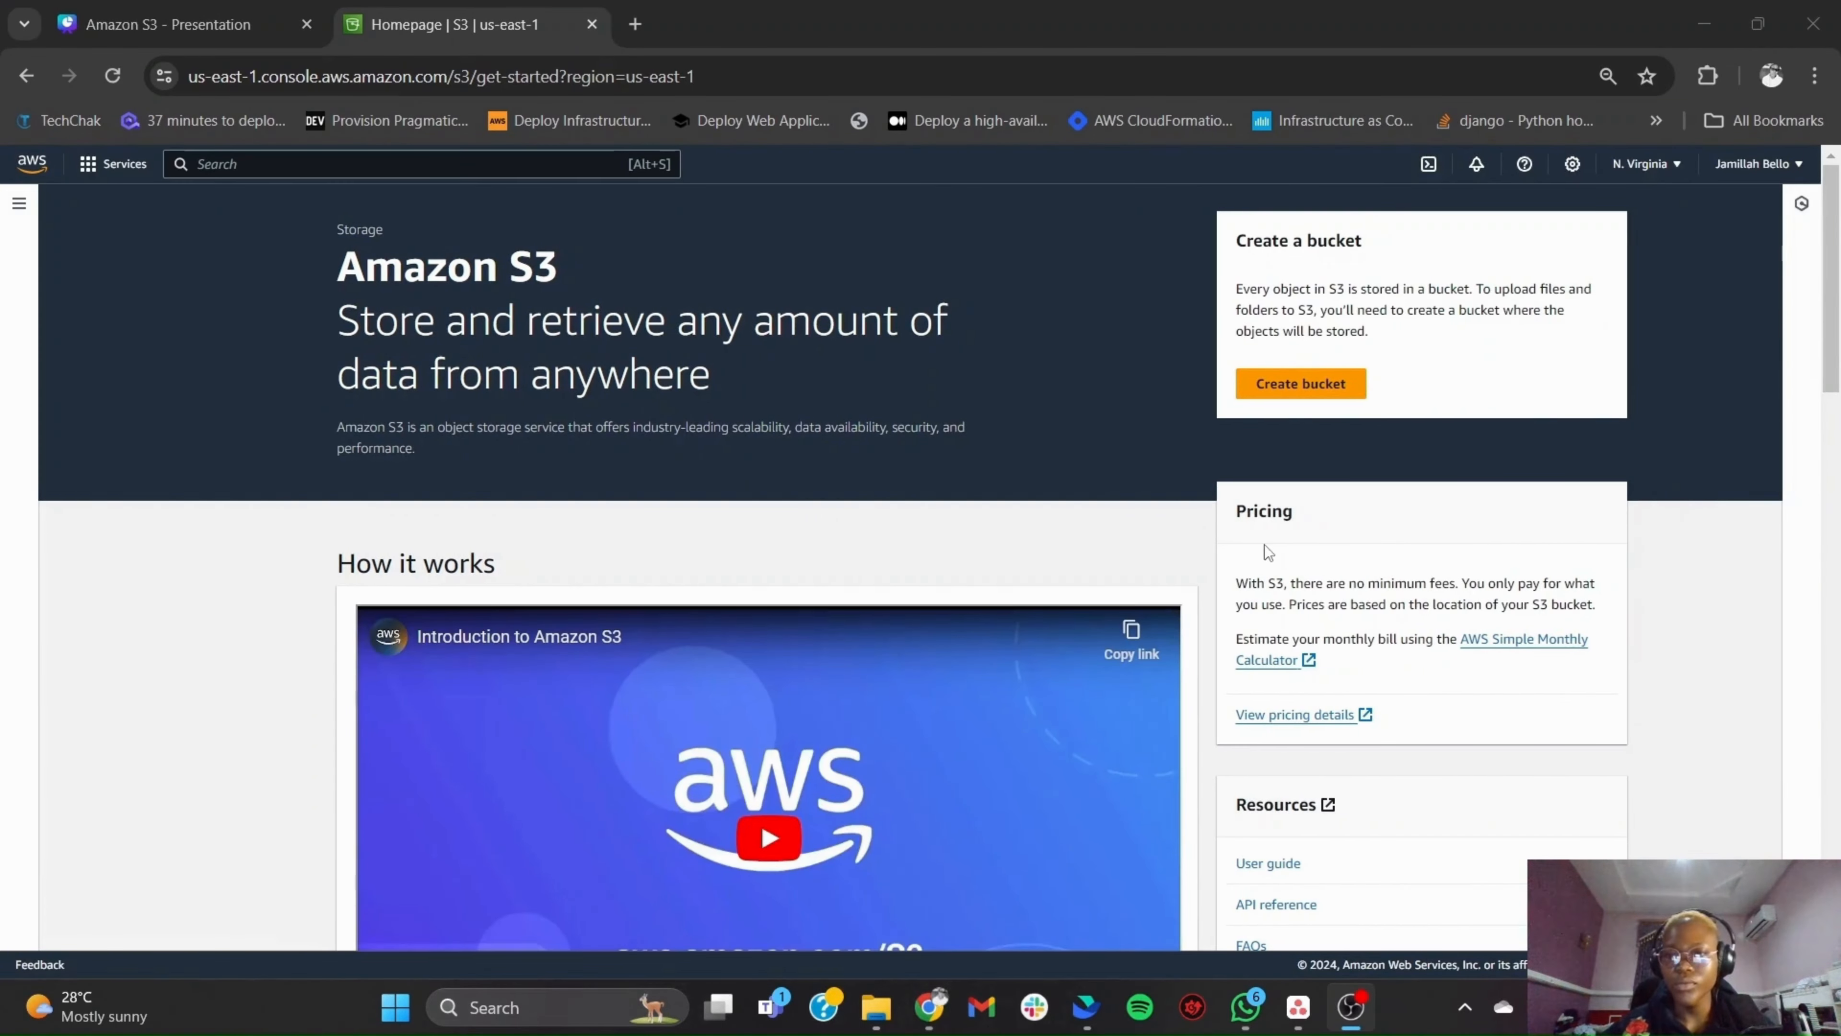
- Start creating a general purpose S3 bucket and name it jayprojecttest
click(1281, 386)
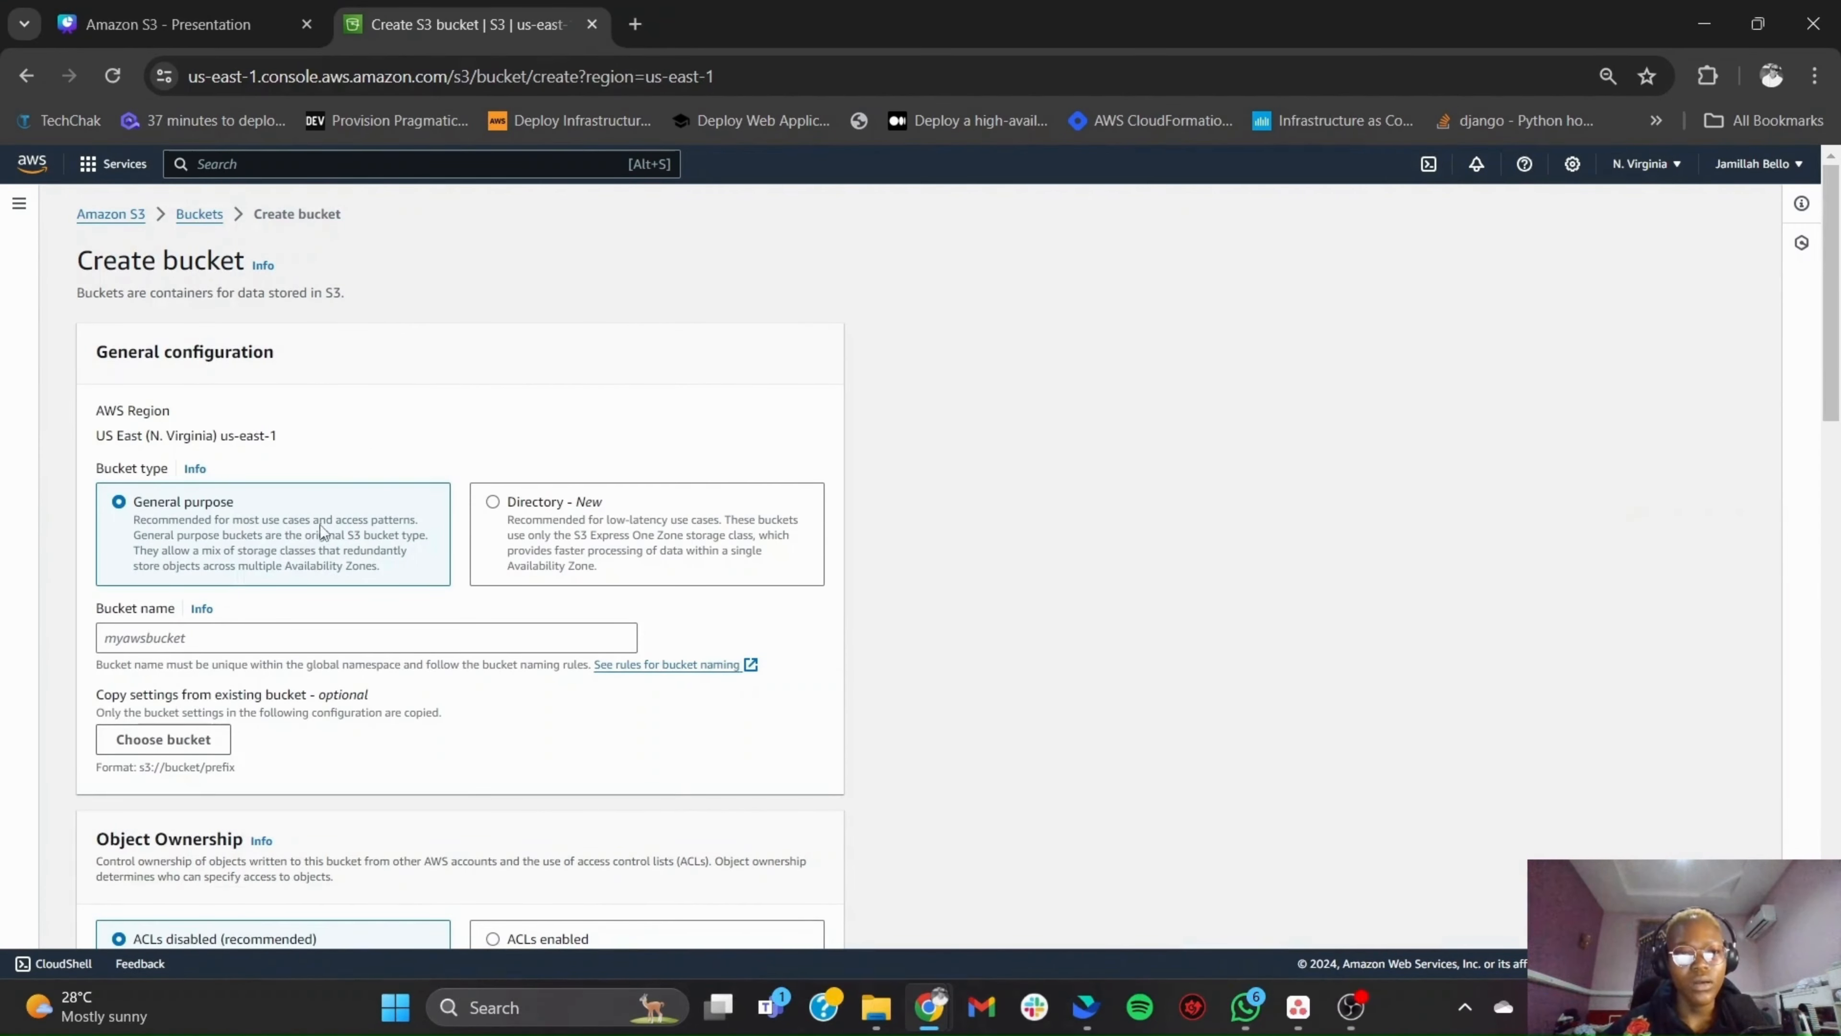
click(389, 639)
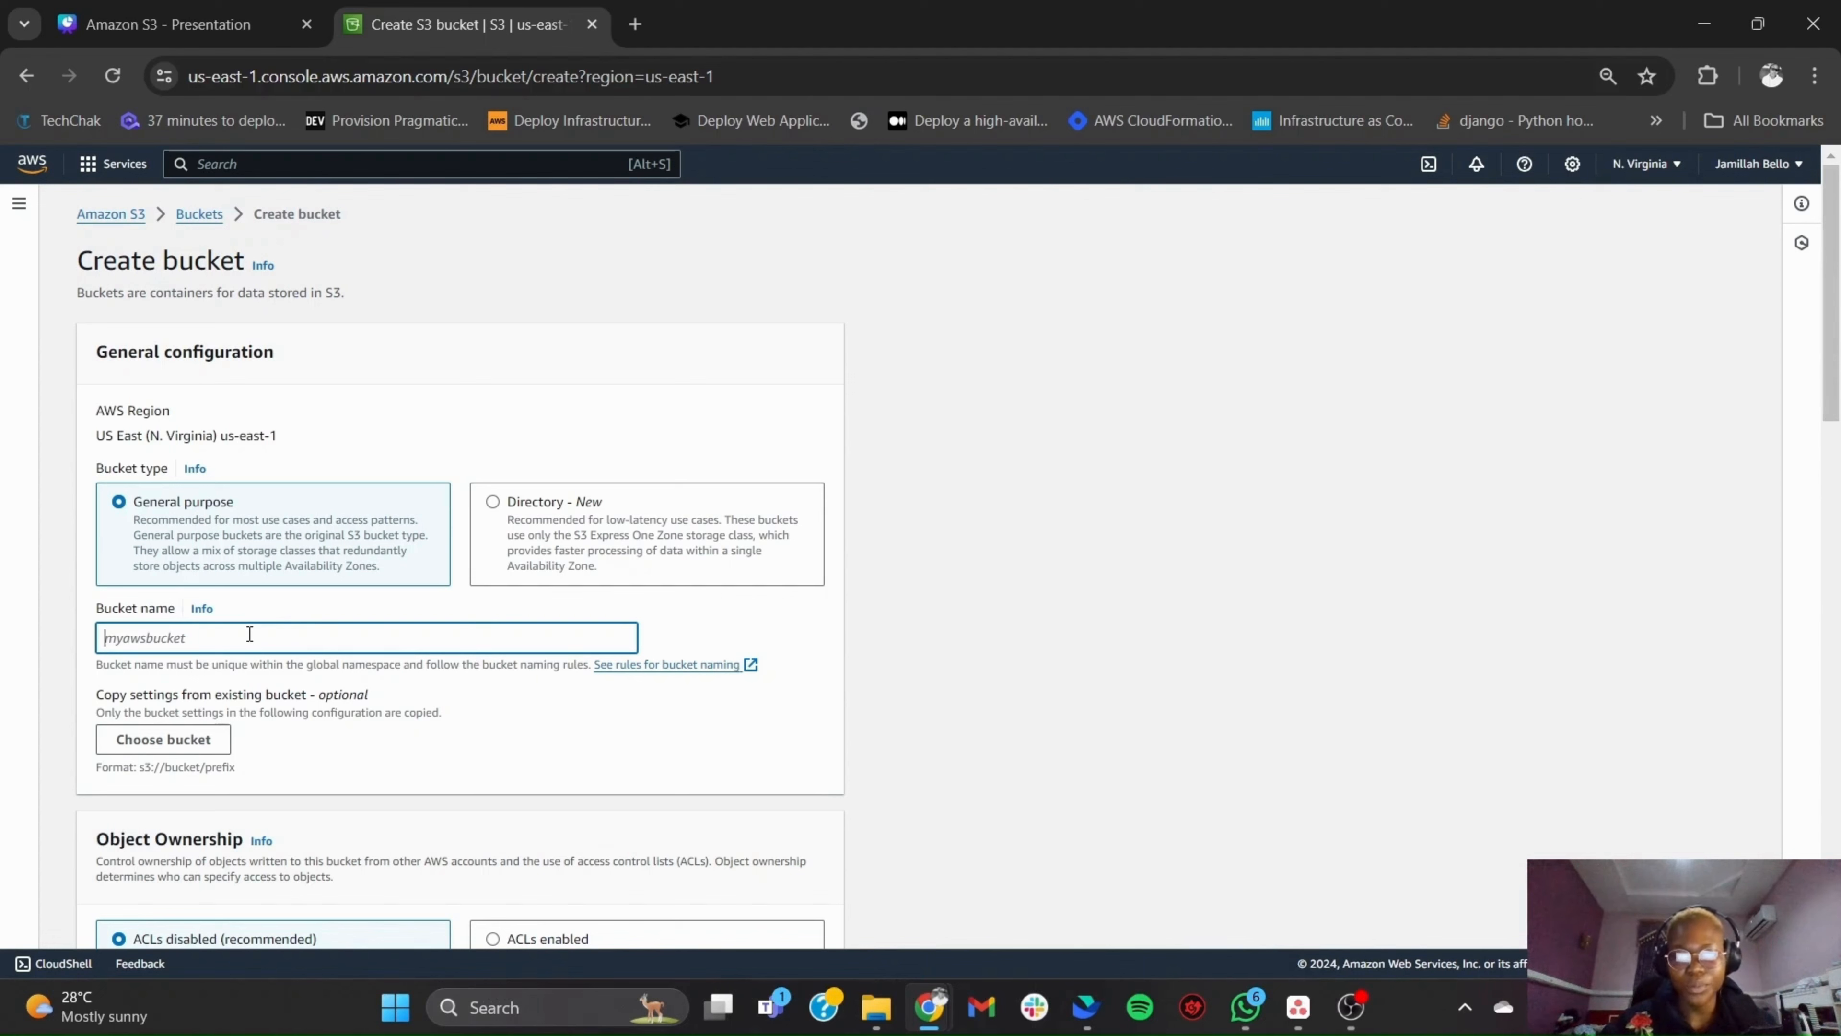
text(project)
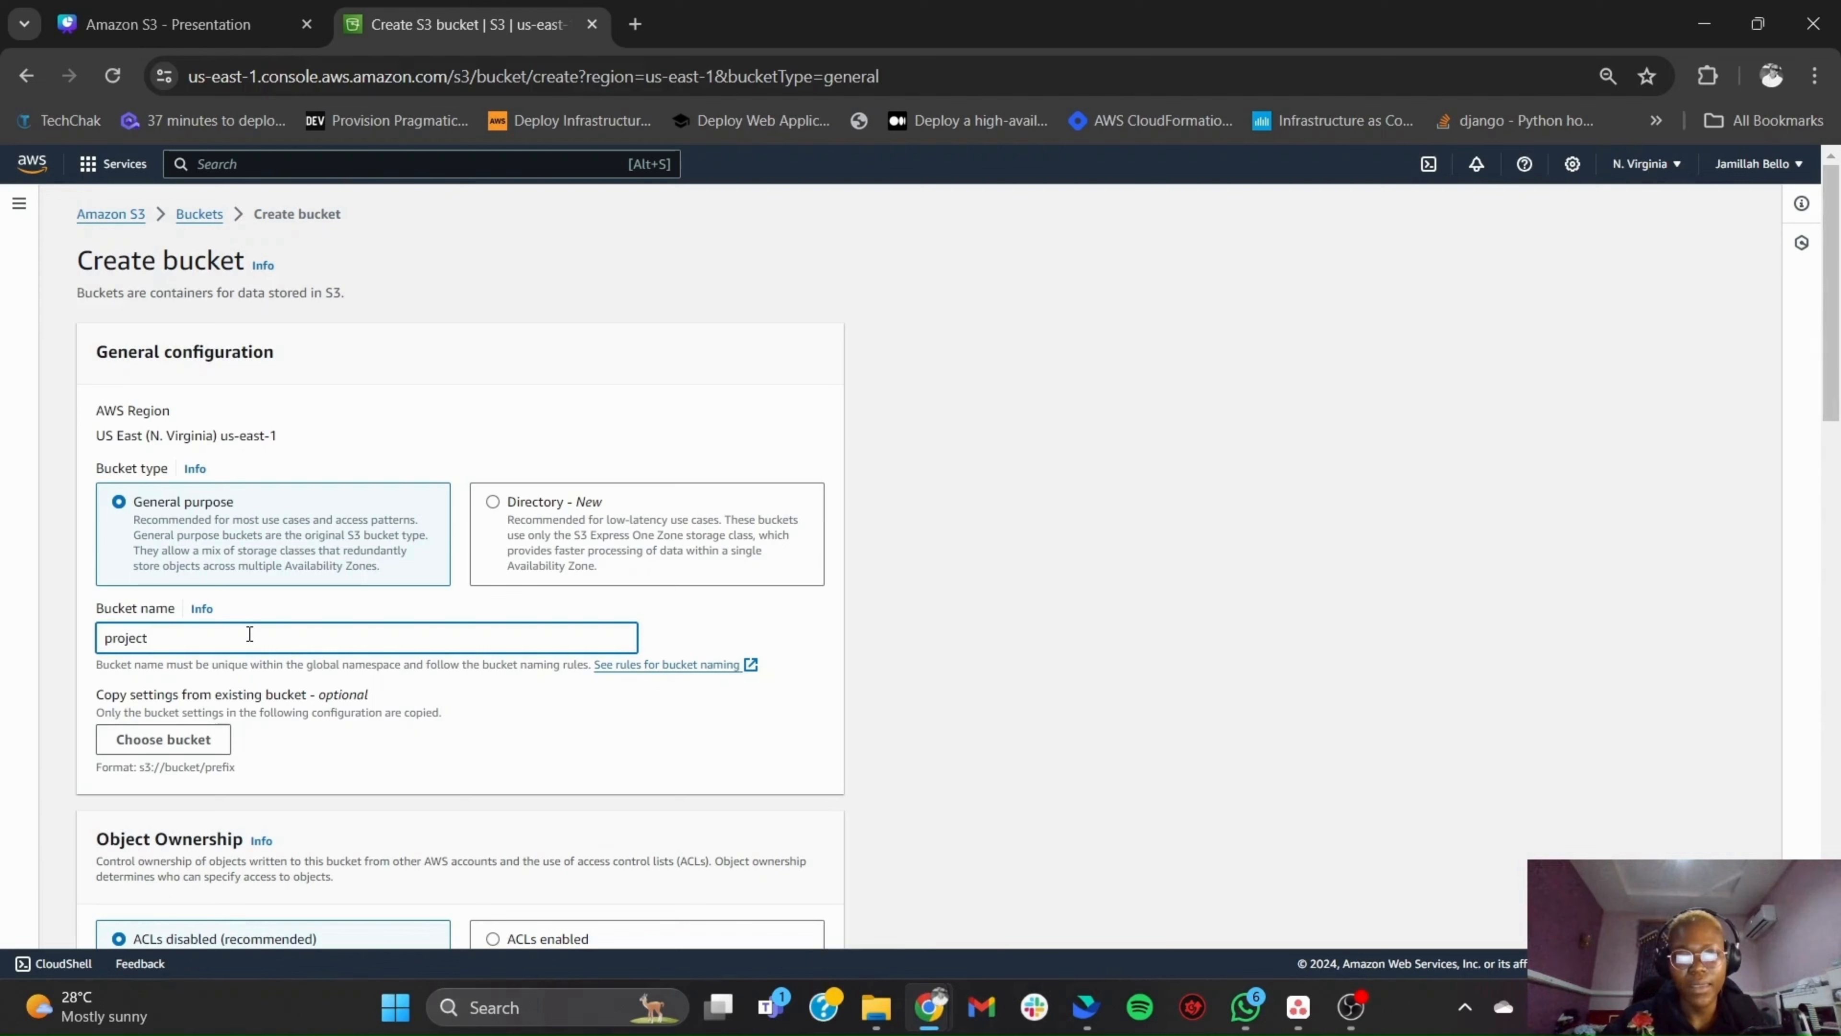
text(tes)
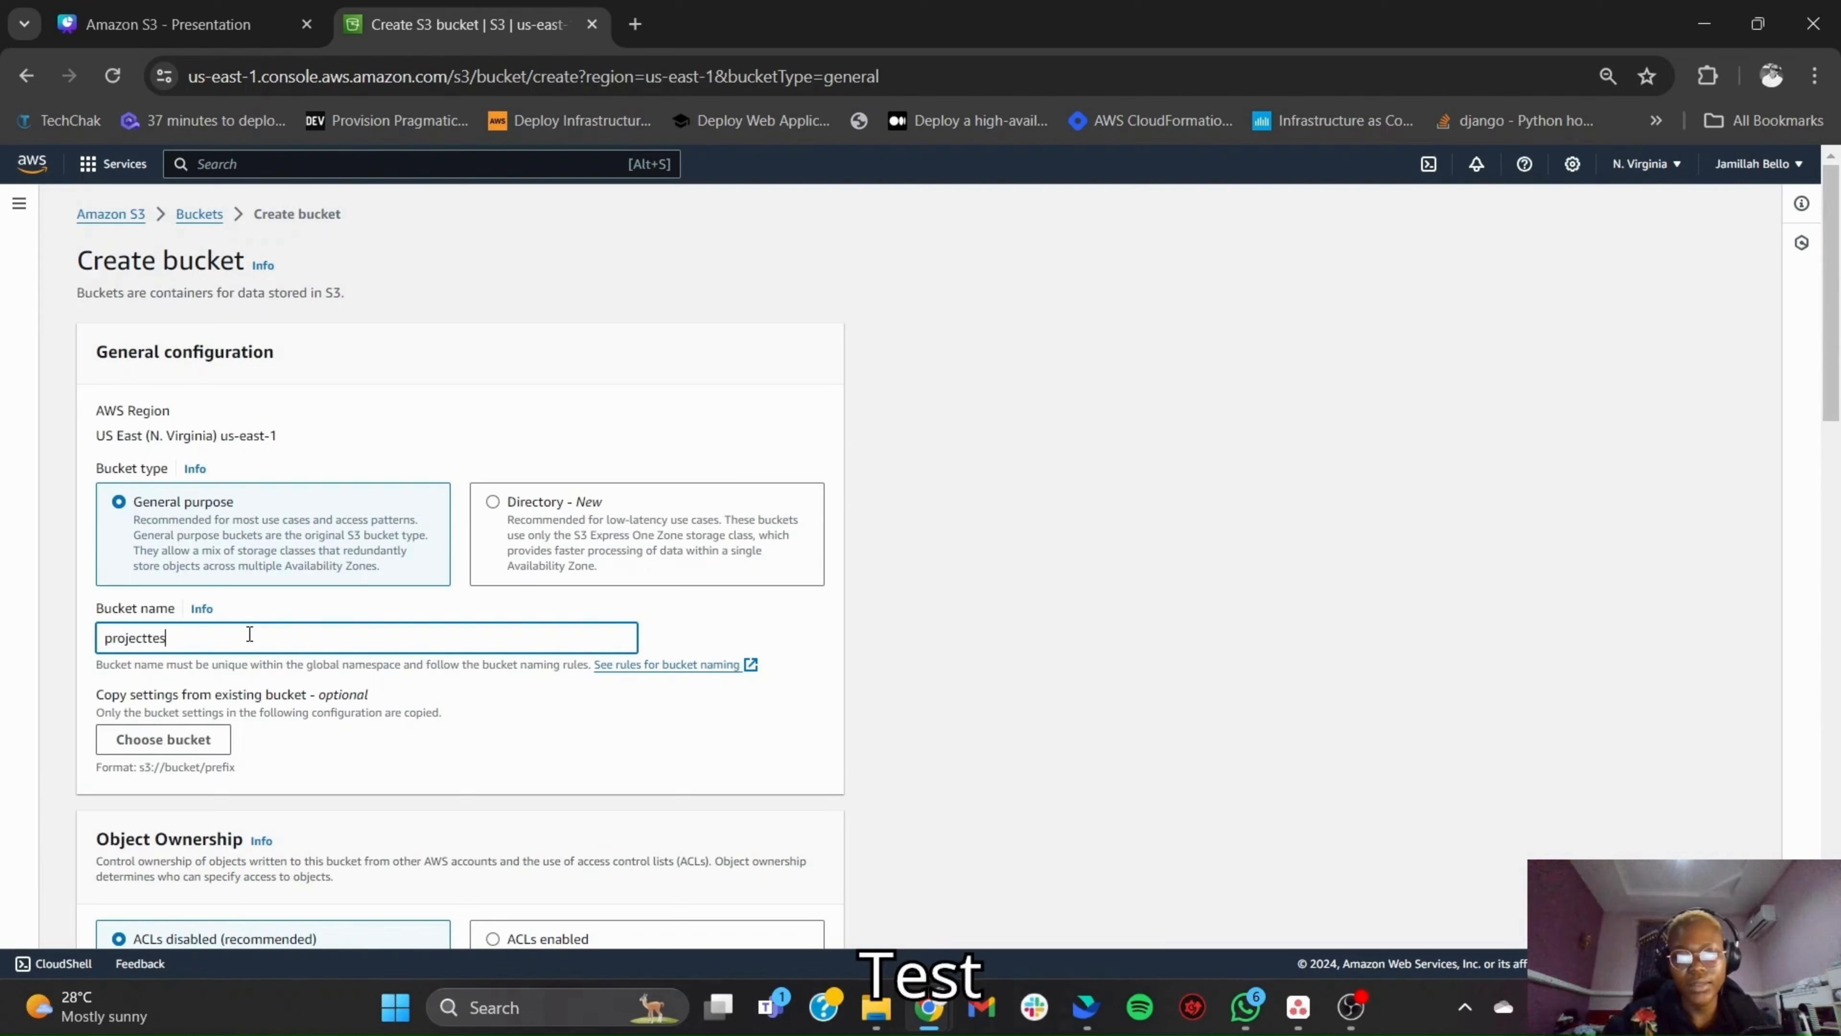
text(t)
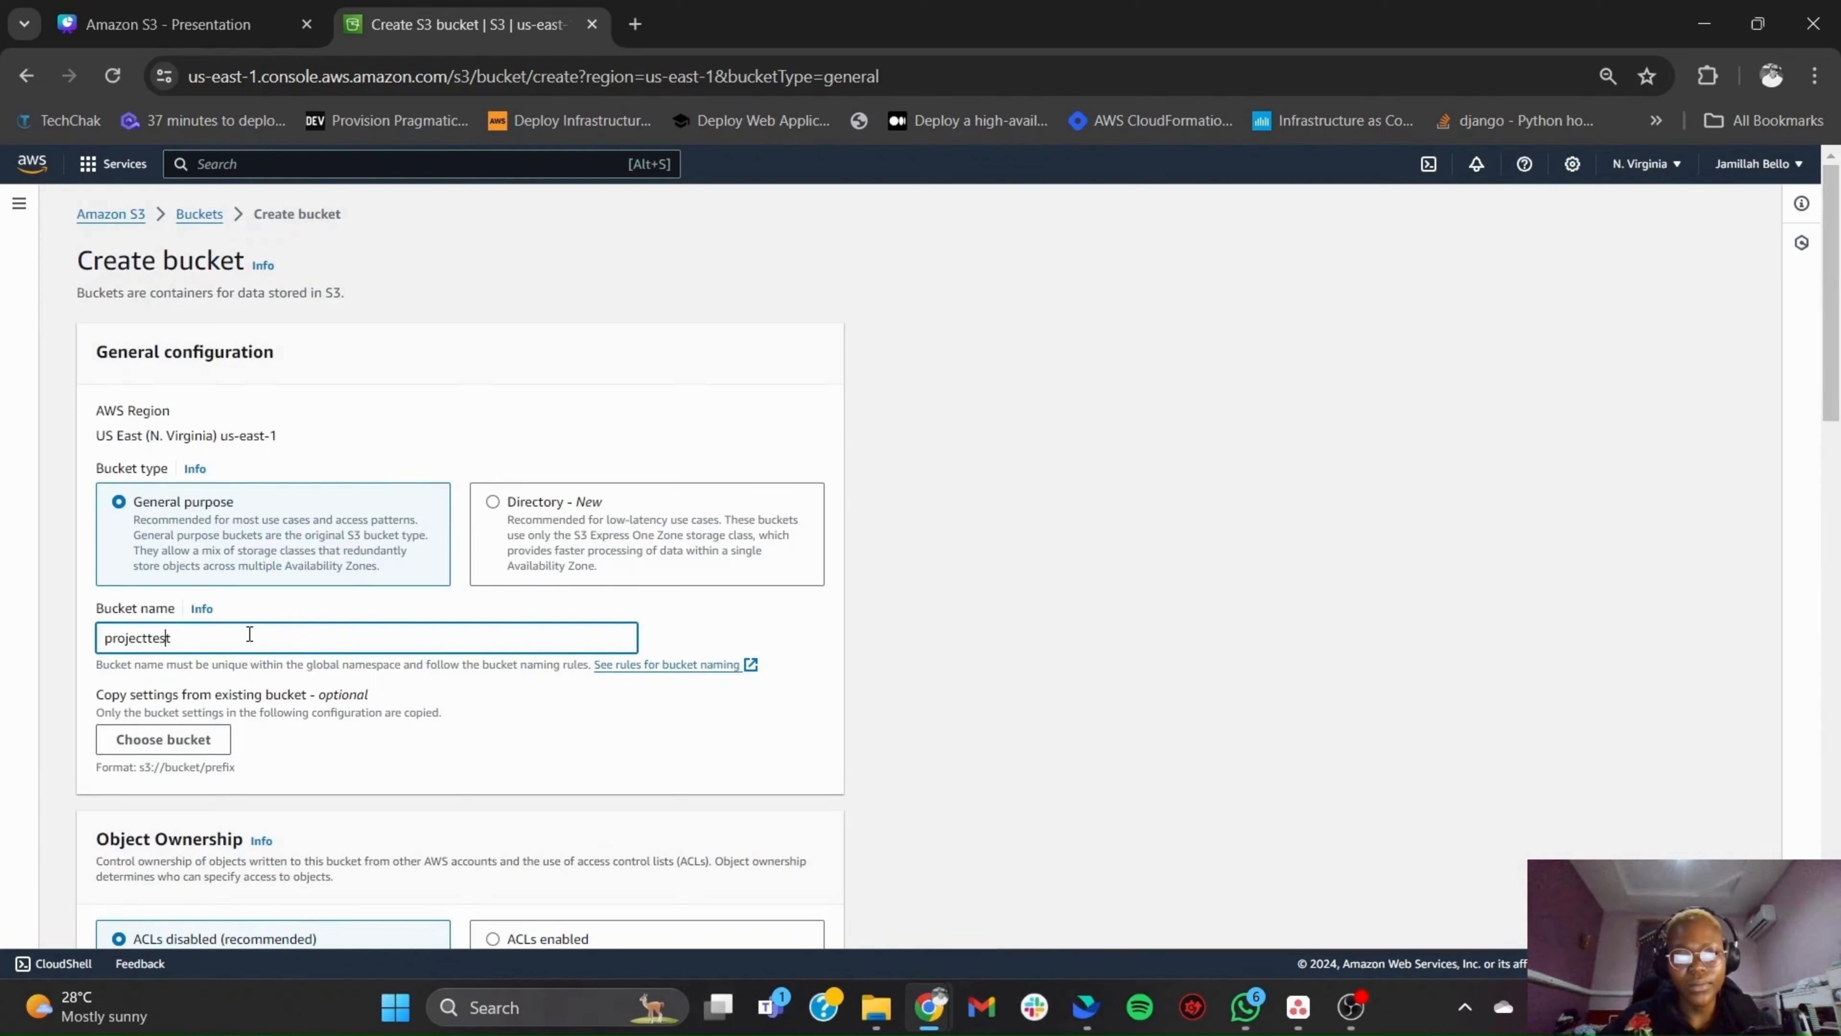
key(Left)
key(Left)
text(jay)
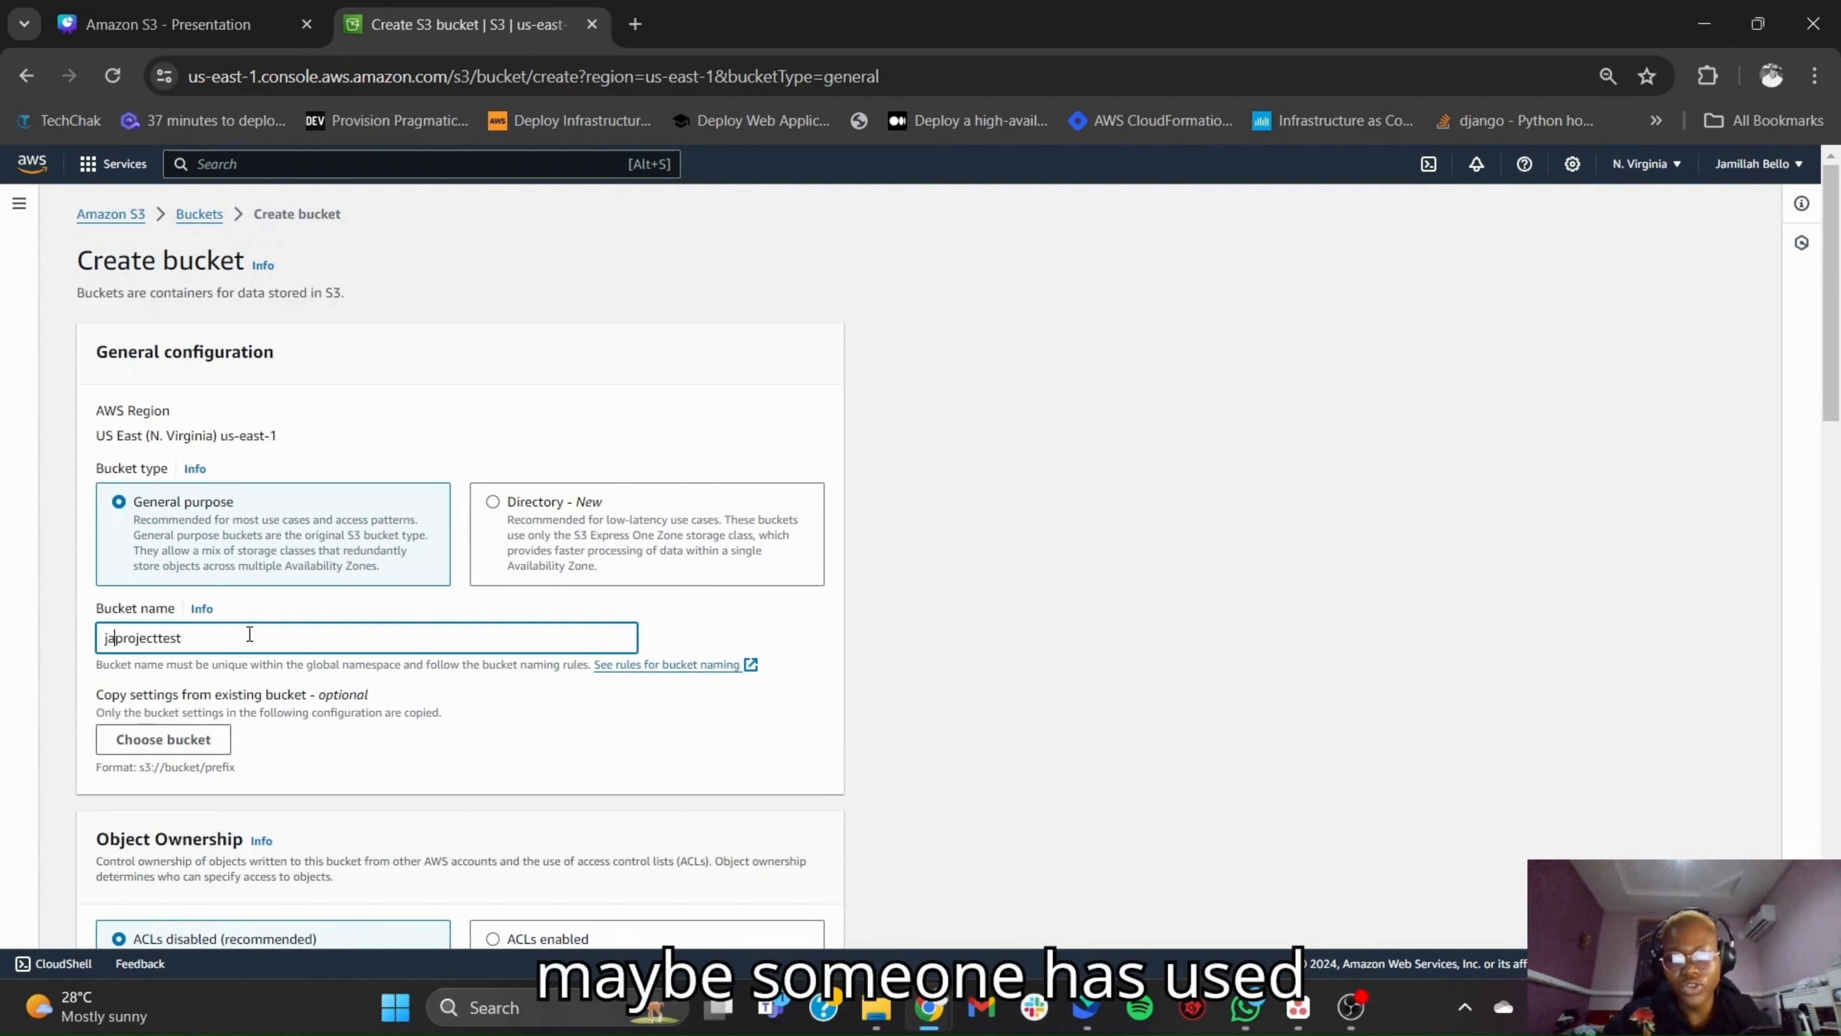
click(431, 606)
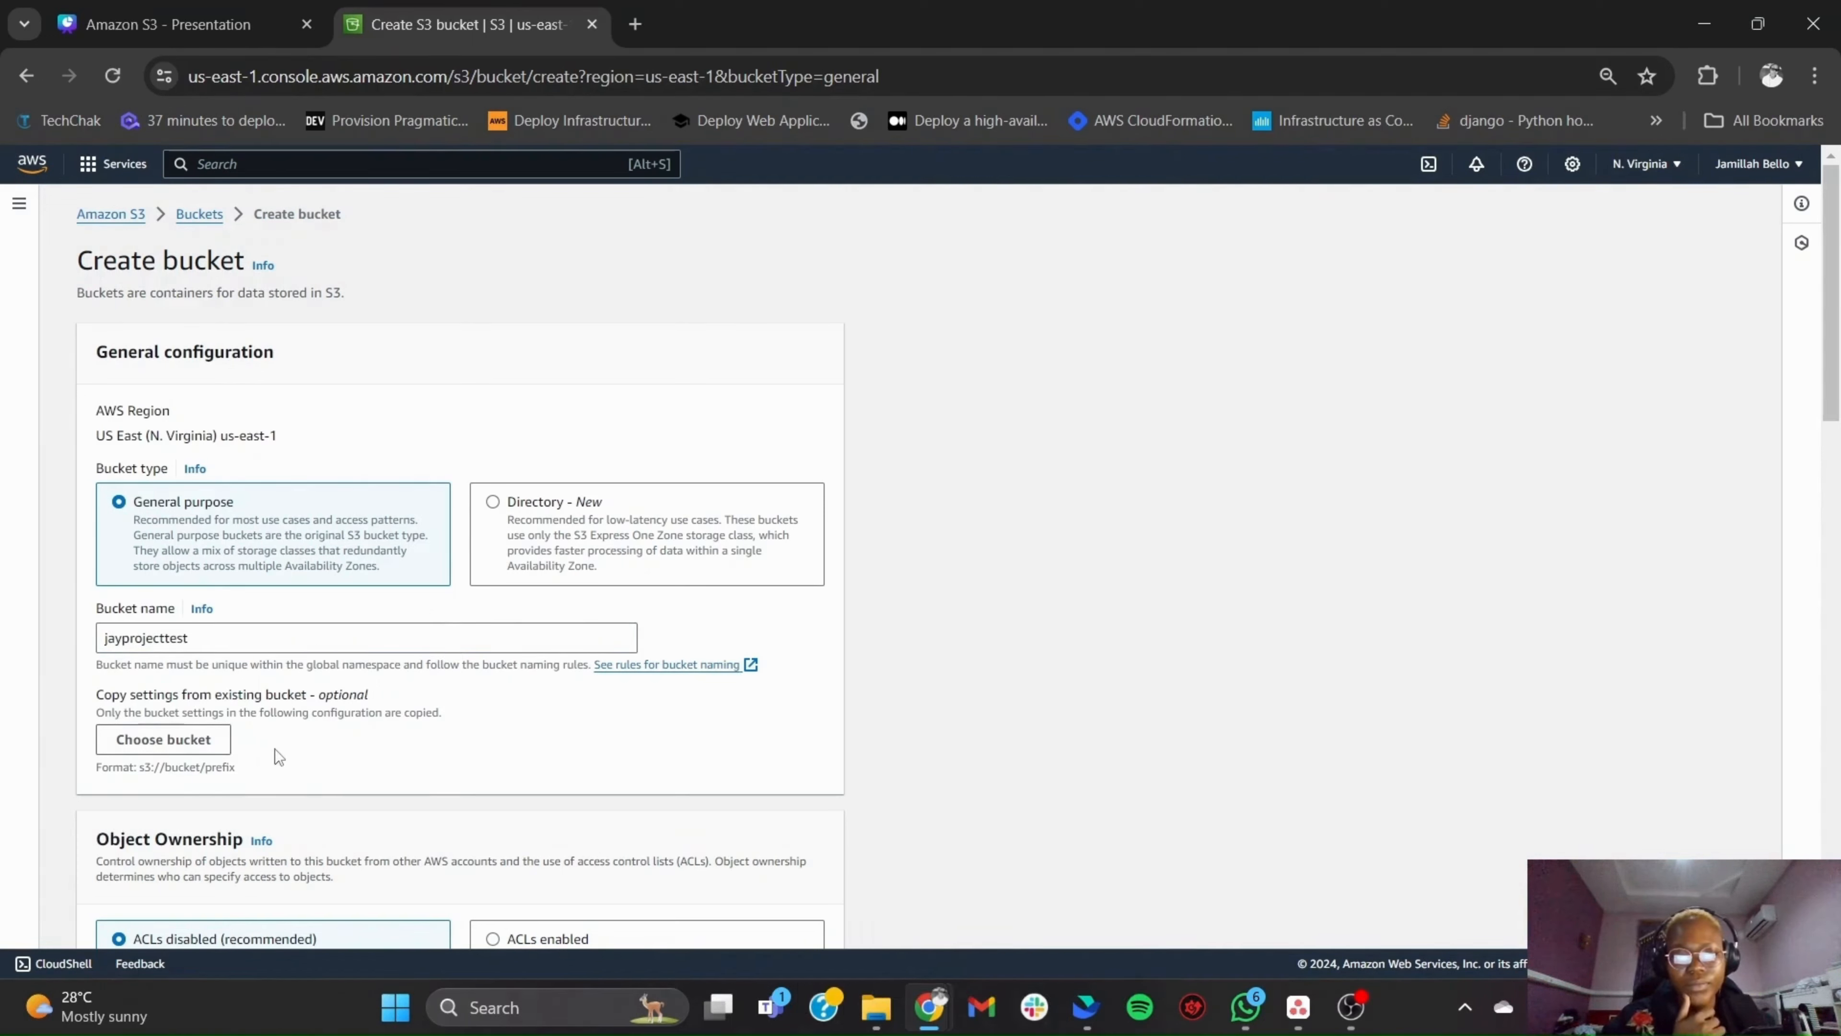
- Turn off Block all public access for the bucket and acknowledge that the bucket and its objects might become public
scroll(275, 749, down, 5)
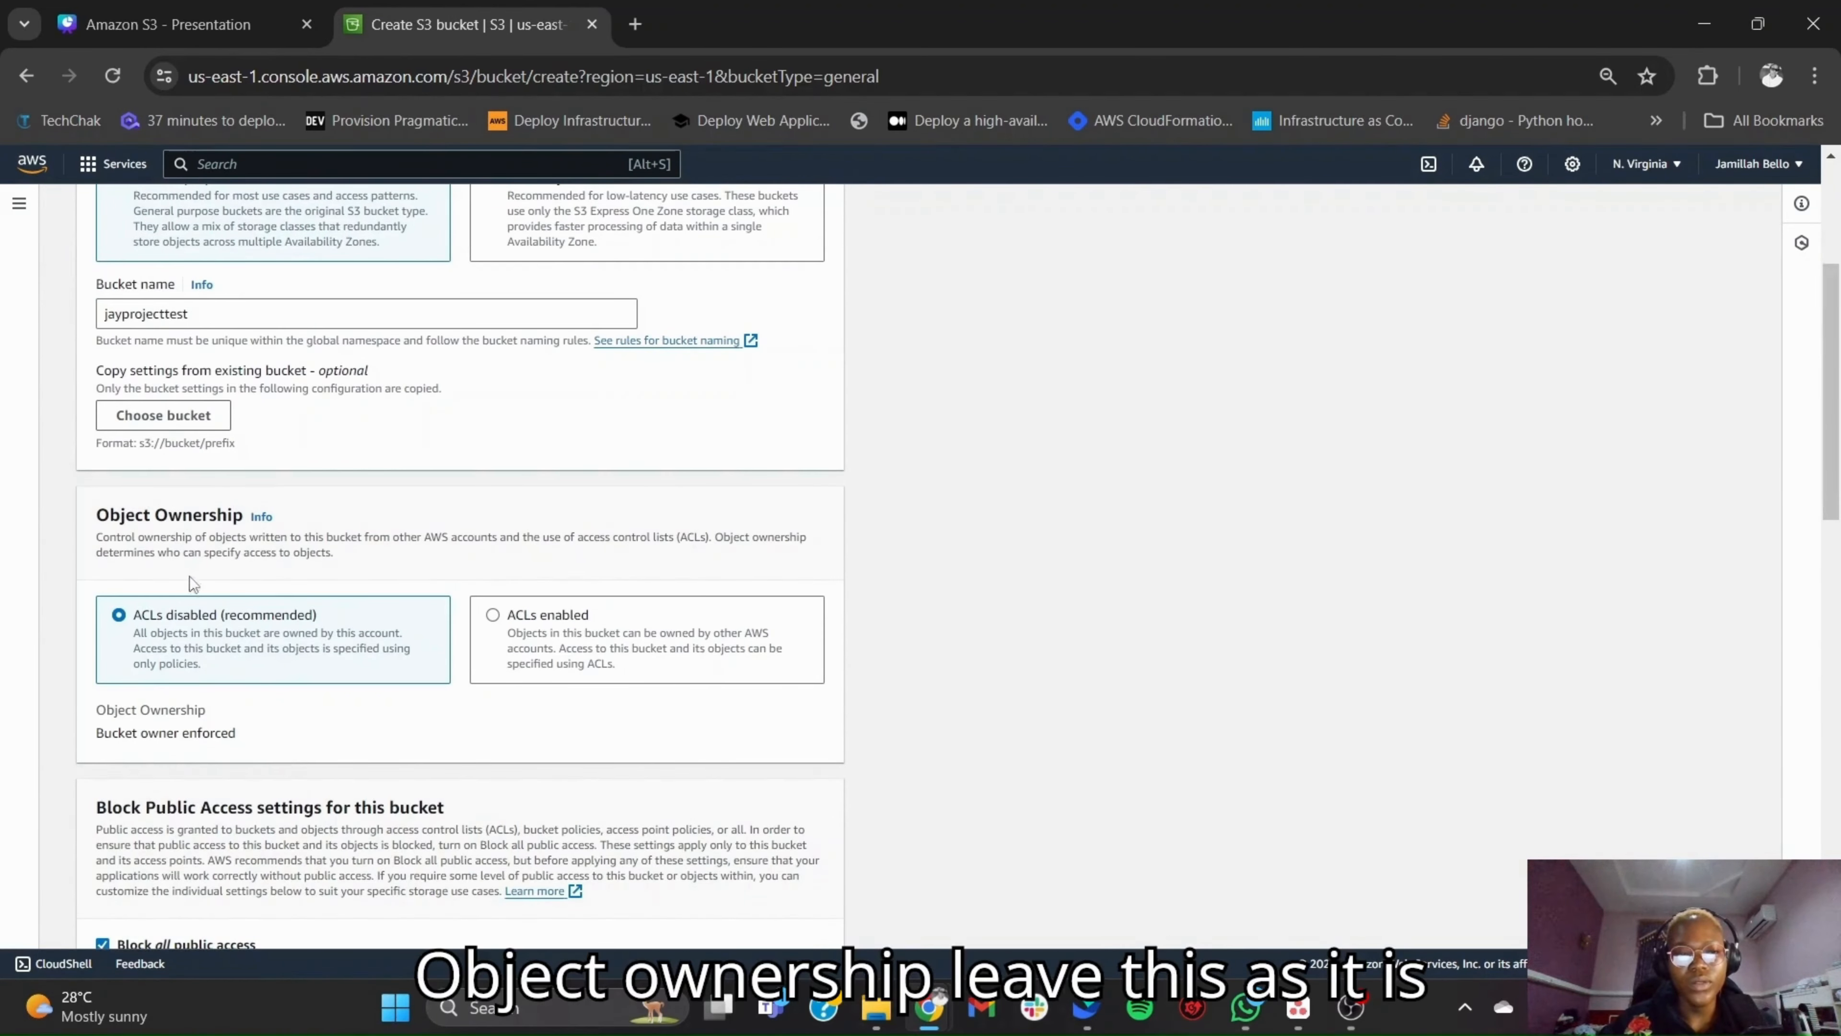
scroll(397, 721, down, 6)
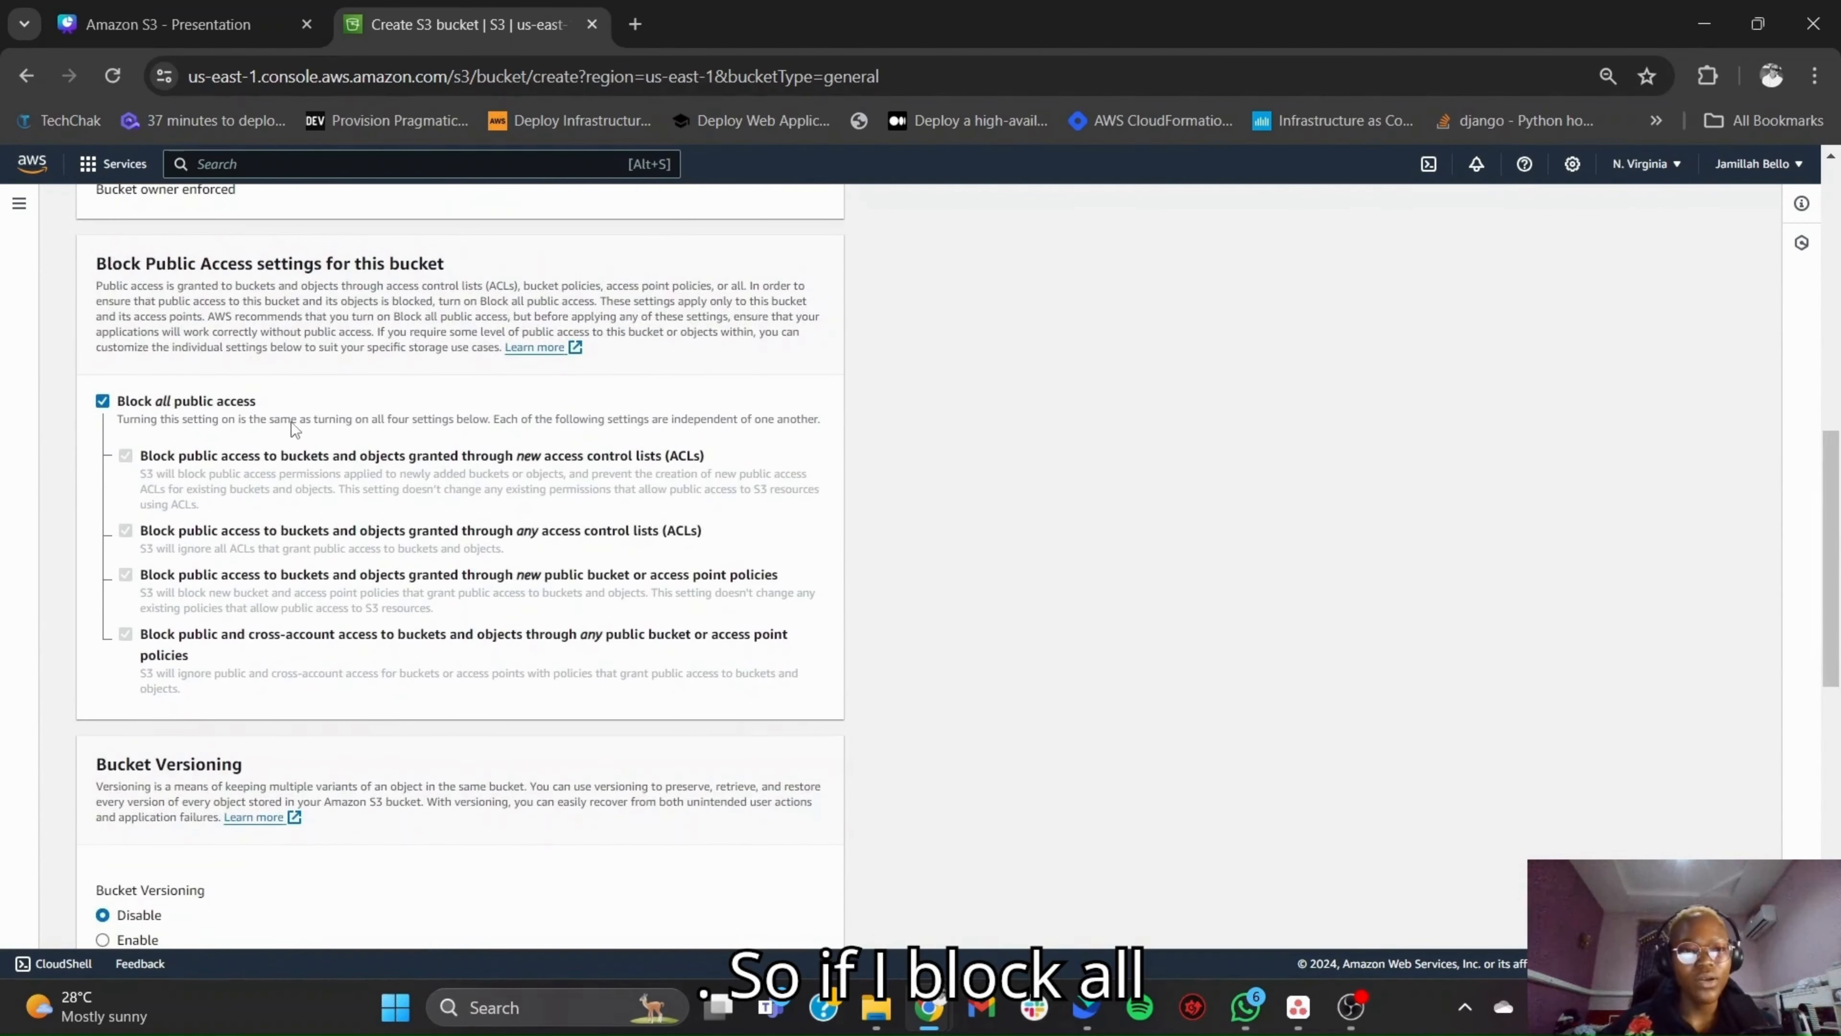
click(102, 401)
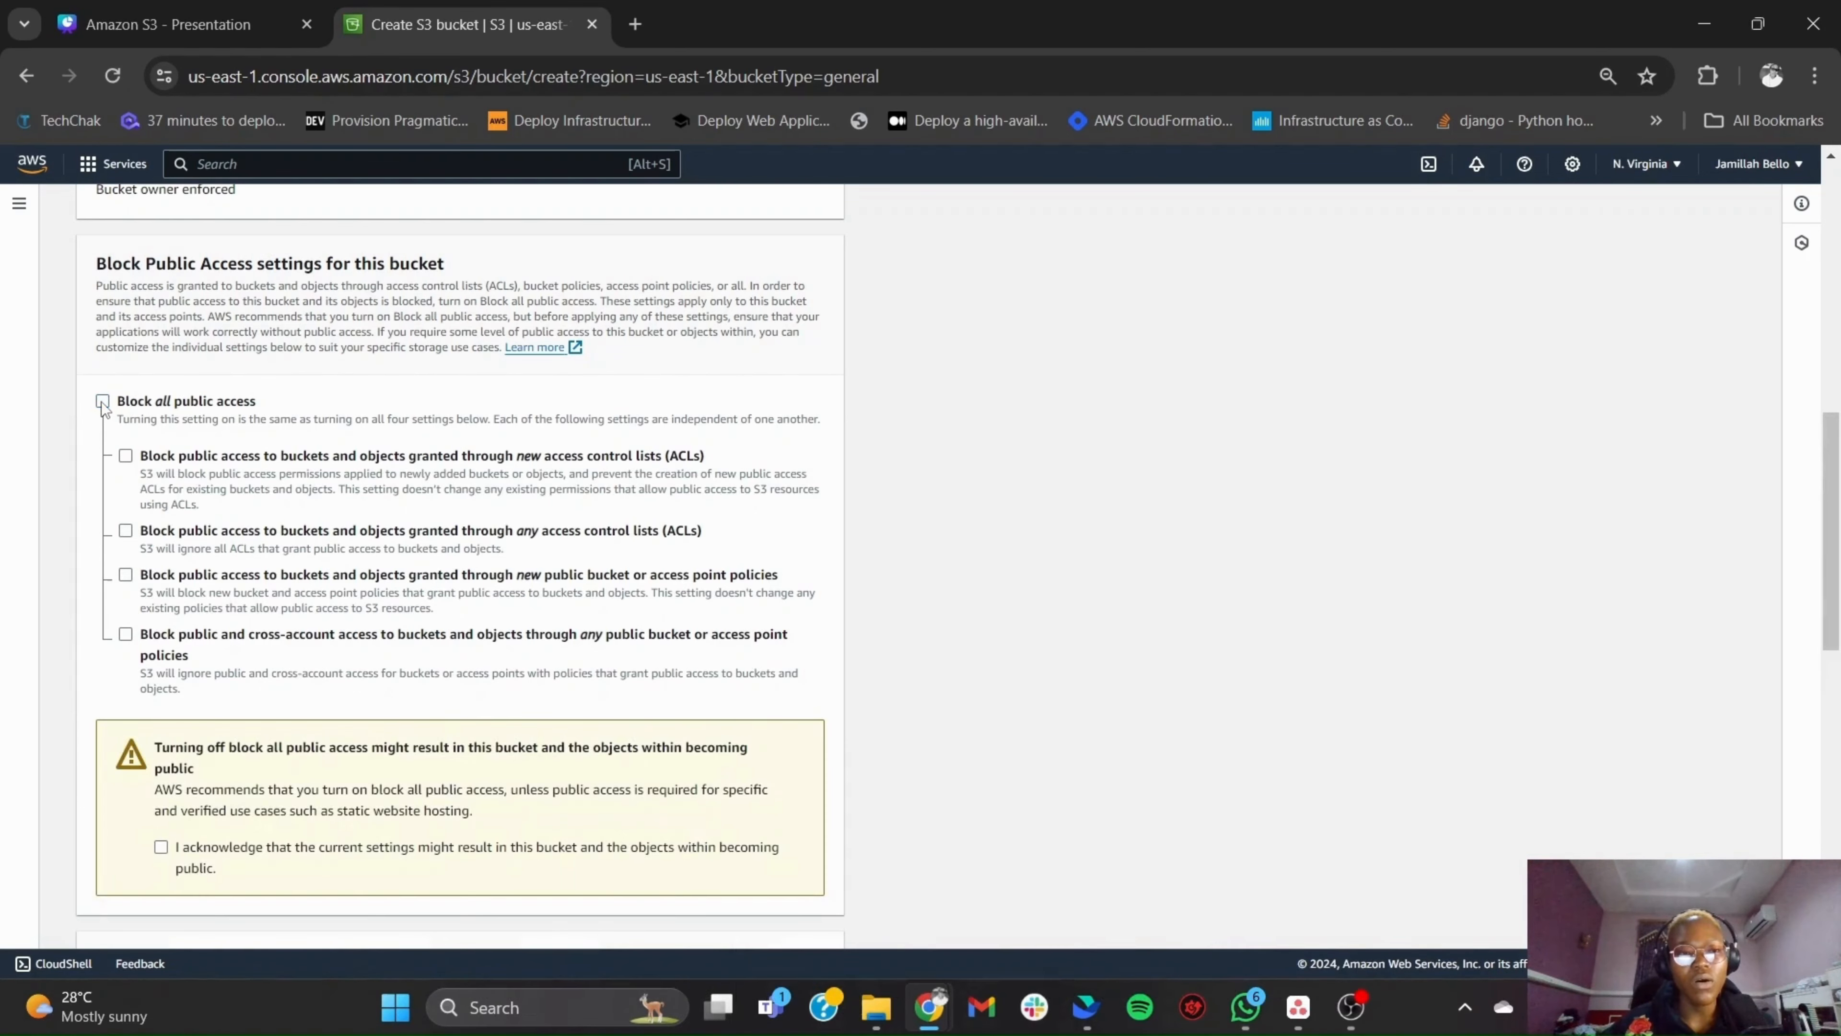
scroll(310, 608, down, 2)
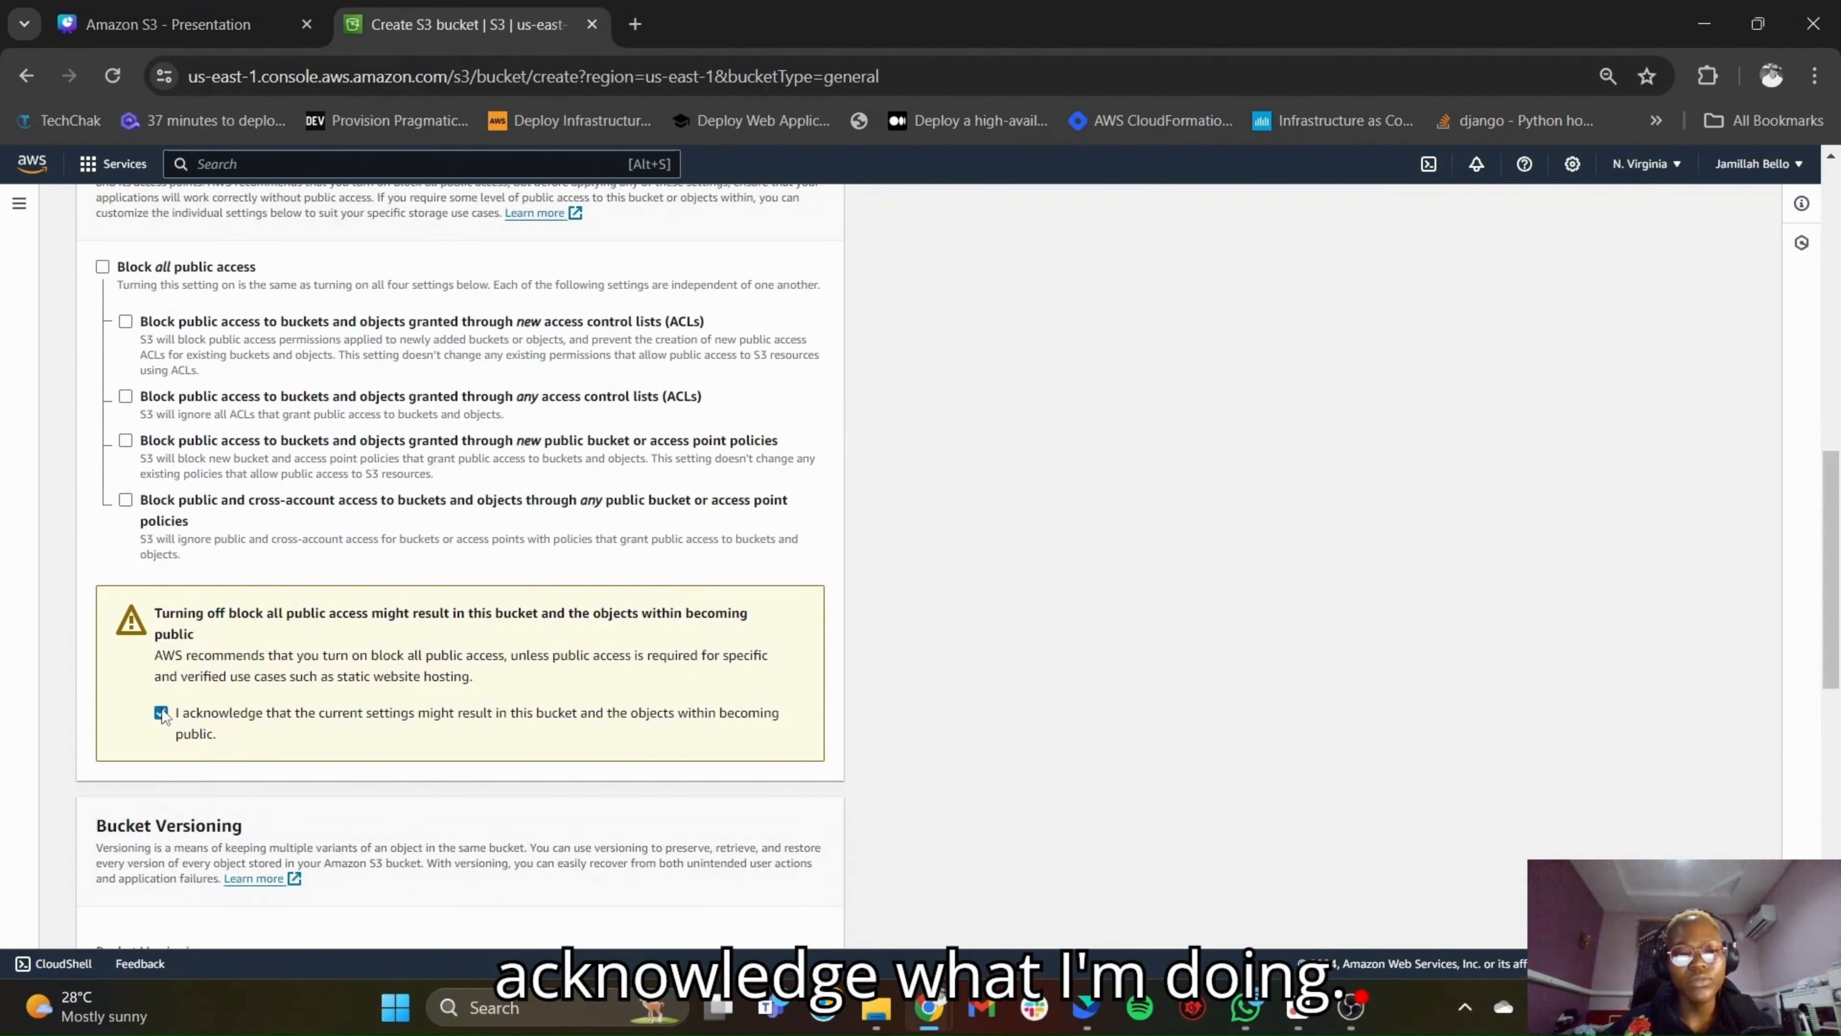
- Create the bucket with versioning disabled, no tags and SSE-S3 default encryption
scroll(379, 716, down, 6)
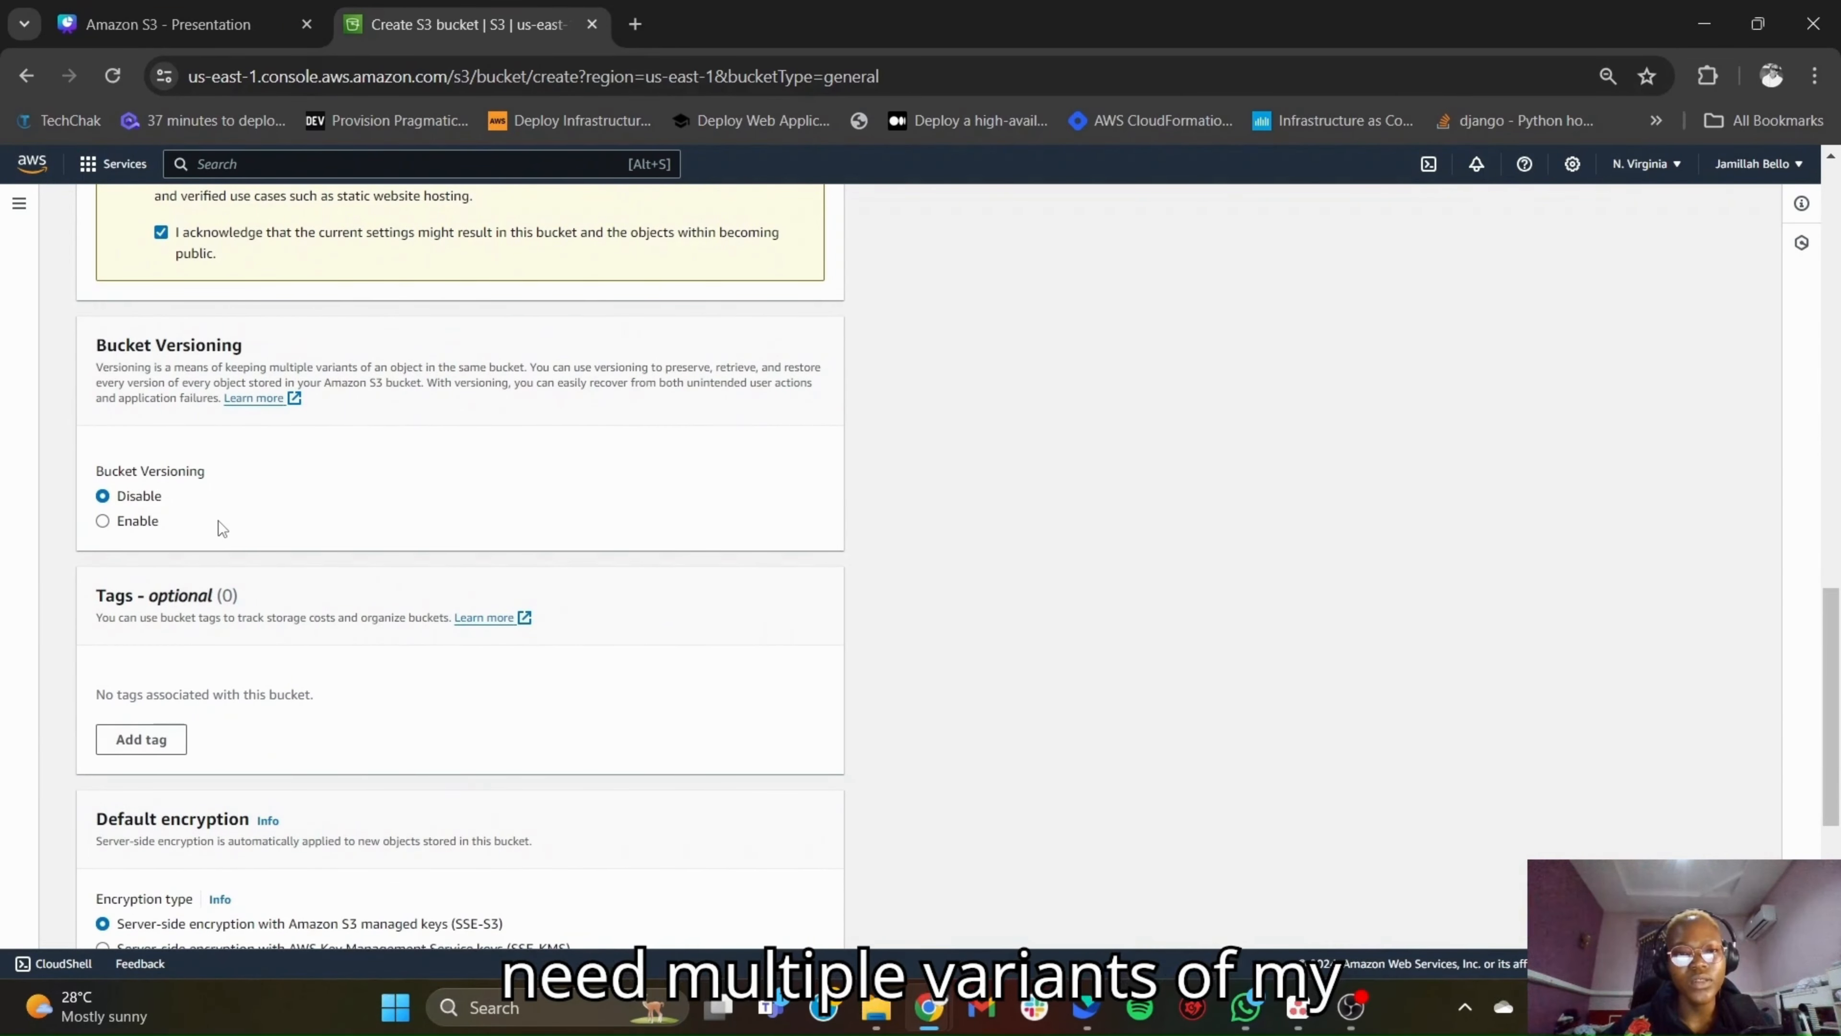
scroll(221, 526, down, 1)
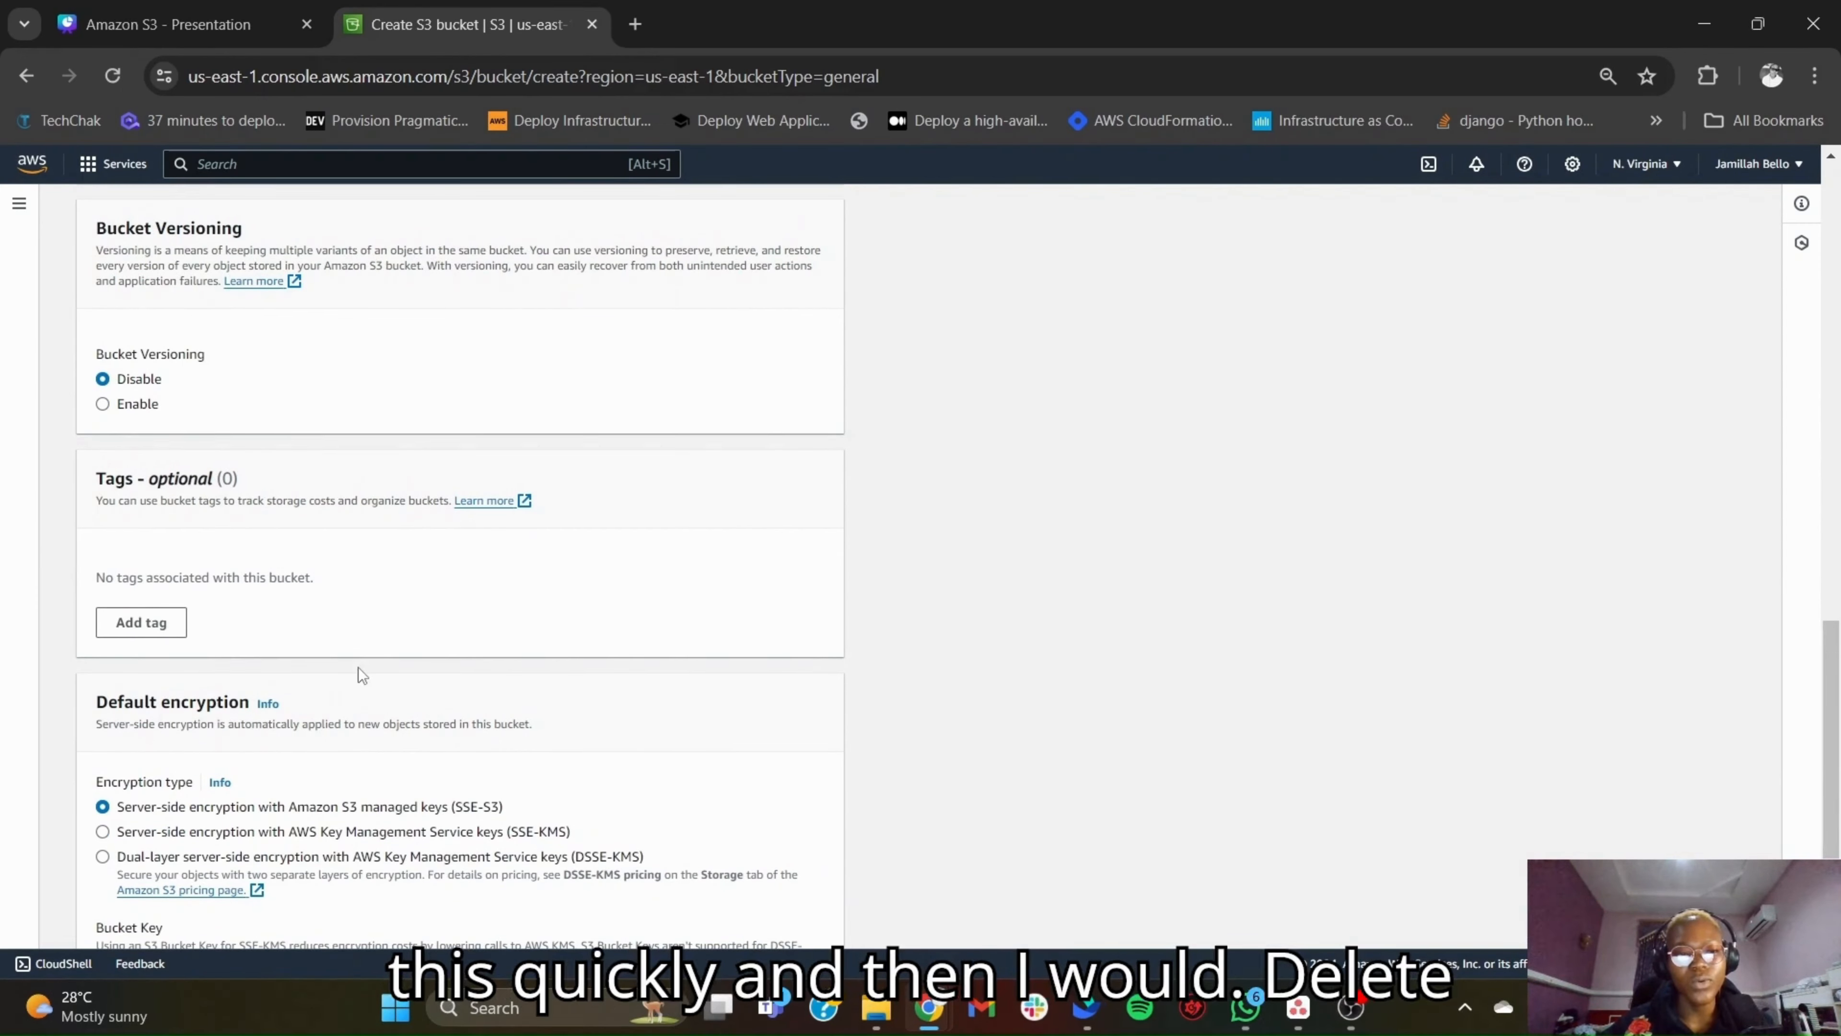
scroll(358, 668, down, 2)
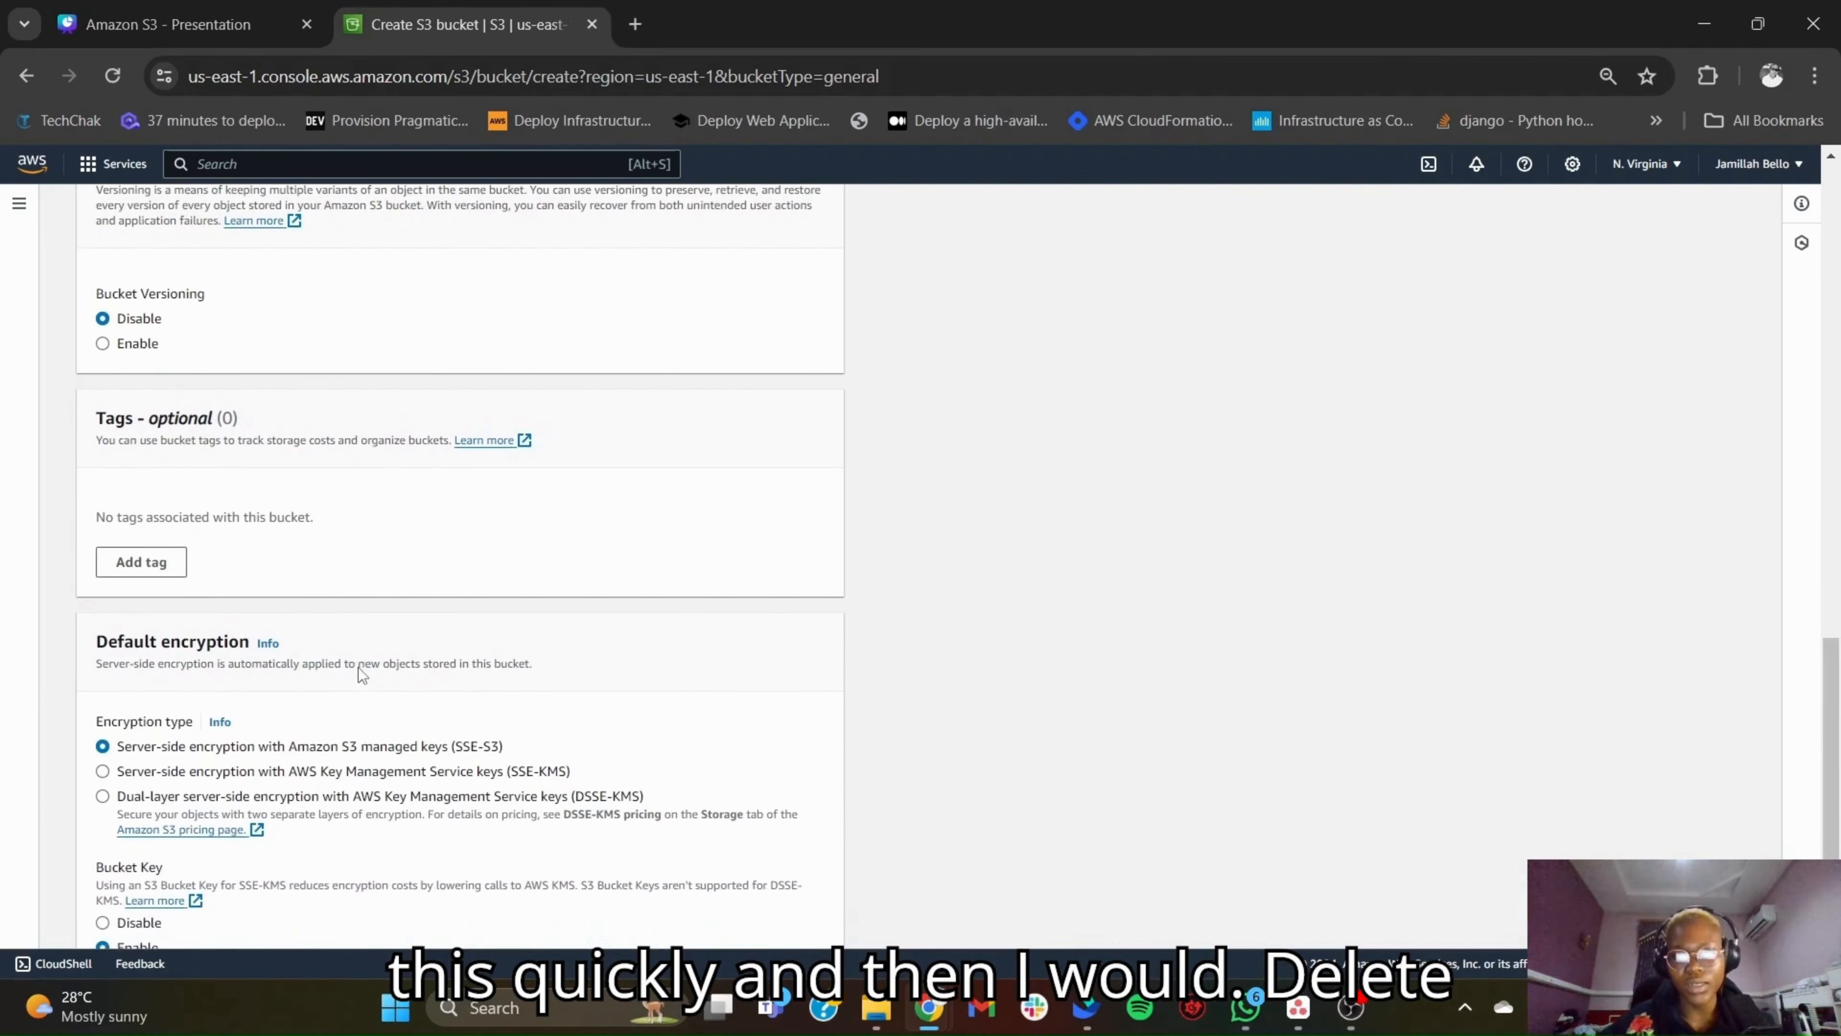
scroll(358, 668, down, 2)
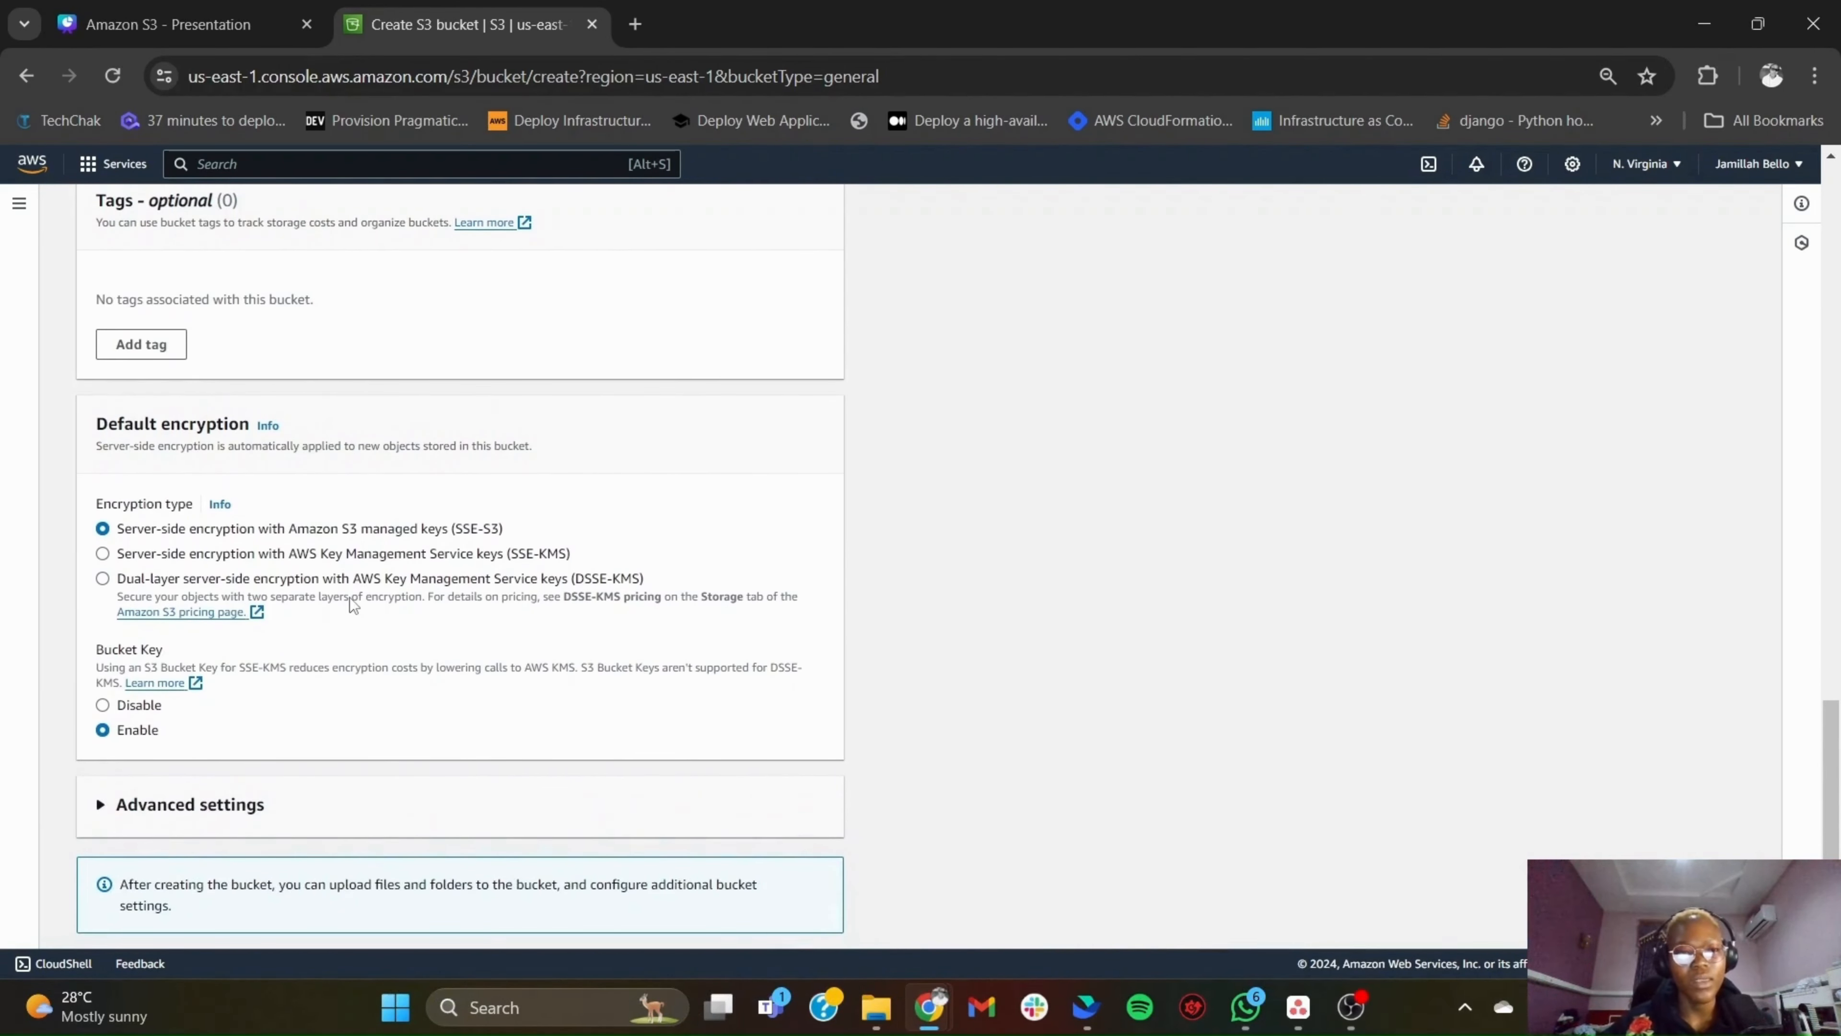
scroll(391, 716, down, 1)
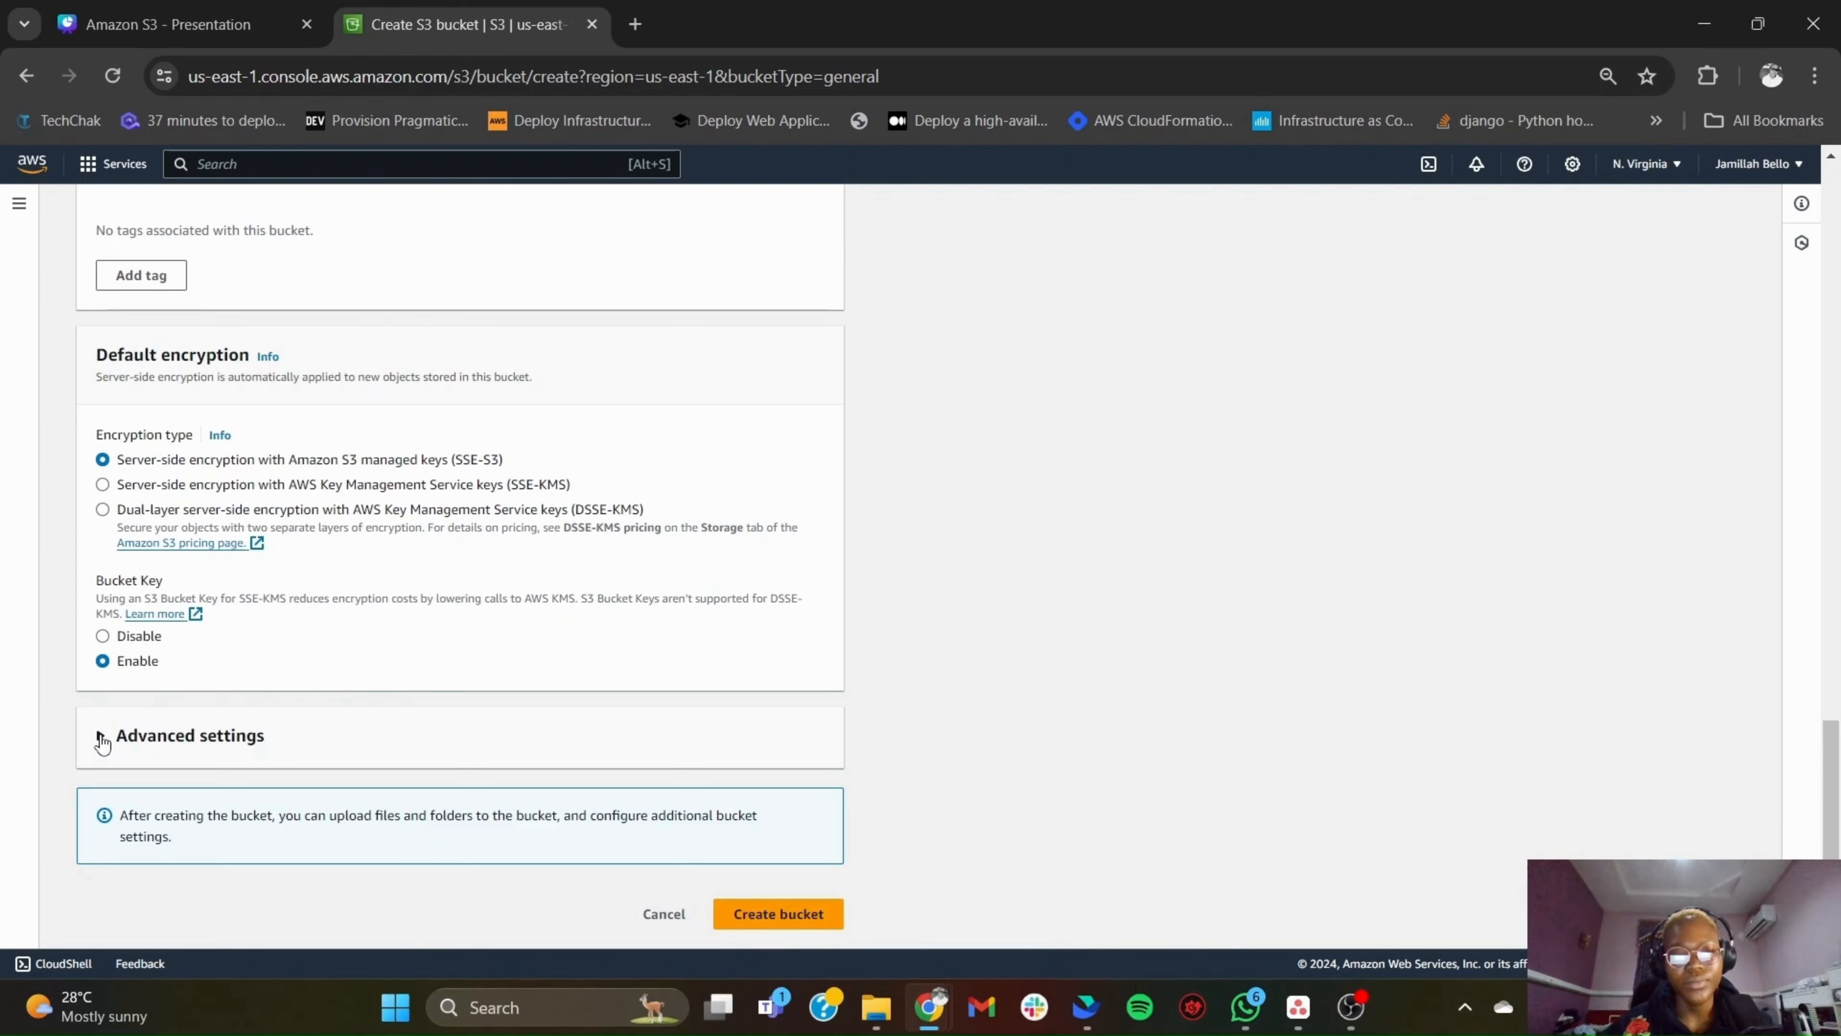
click(779, 915)
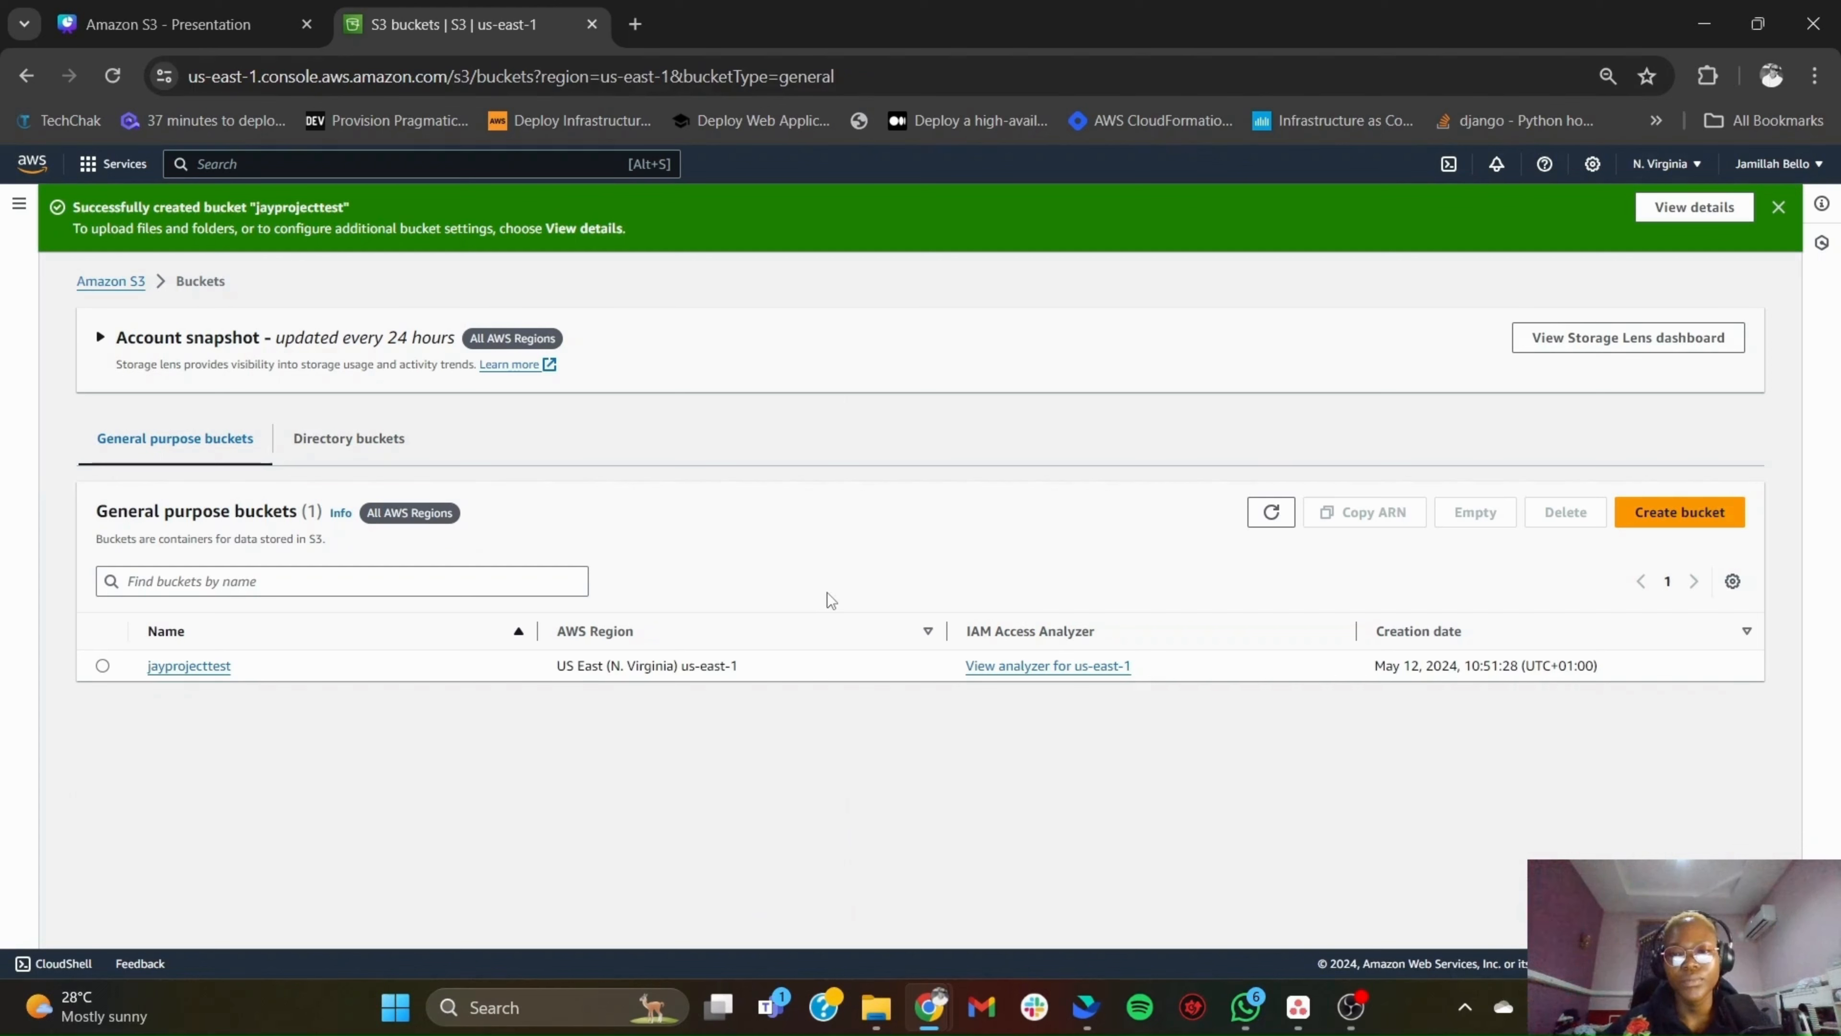
- Open the jayprojecttest bucket and start editing its static website hosting property
click(102, 666)
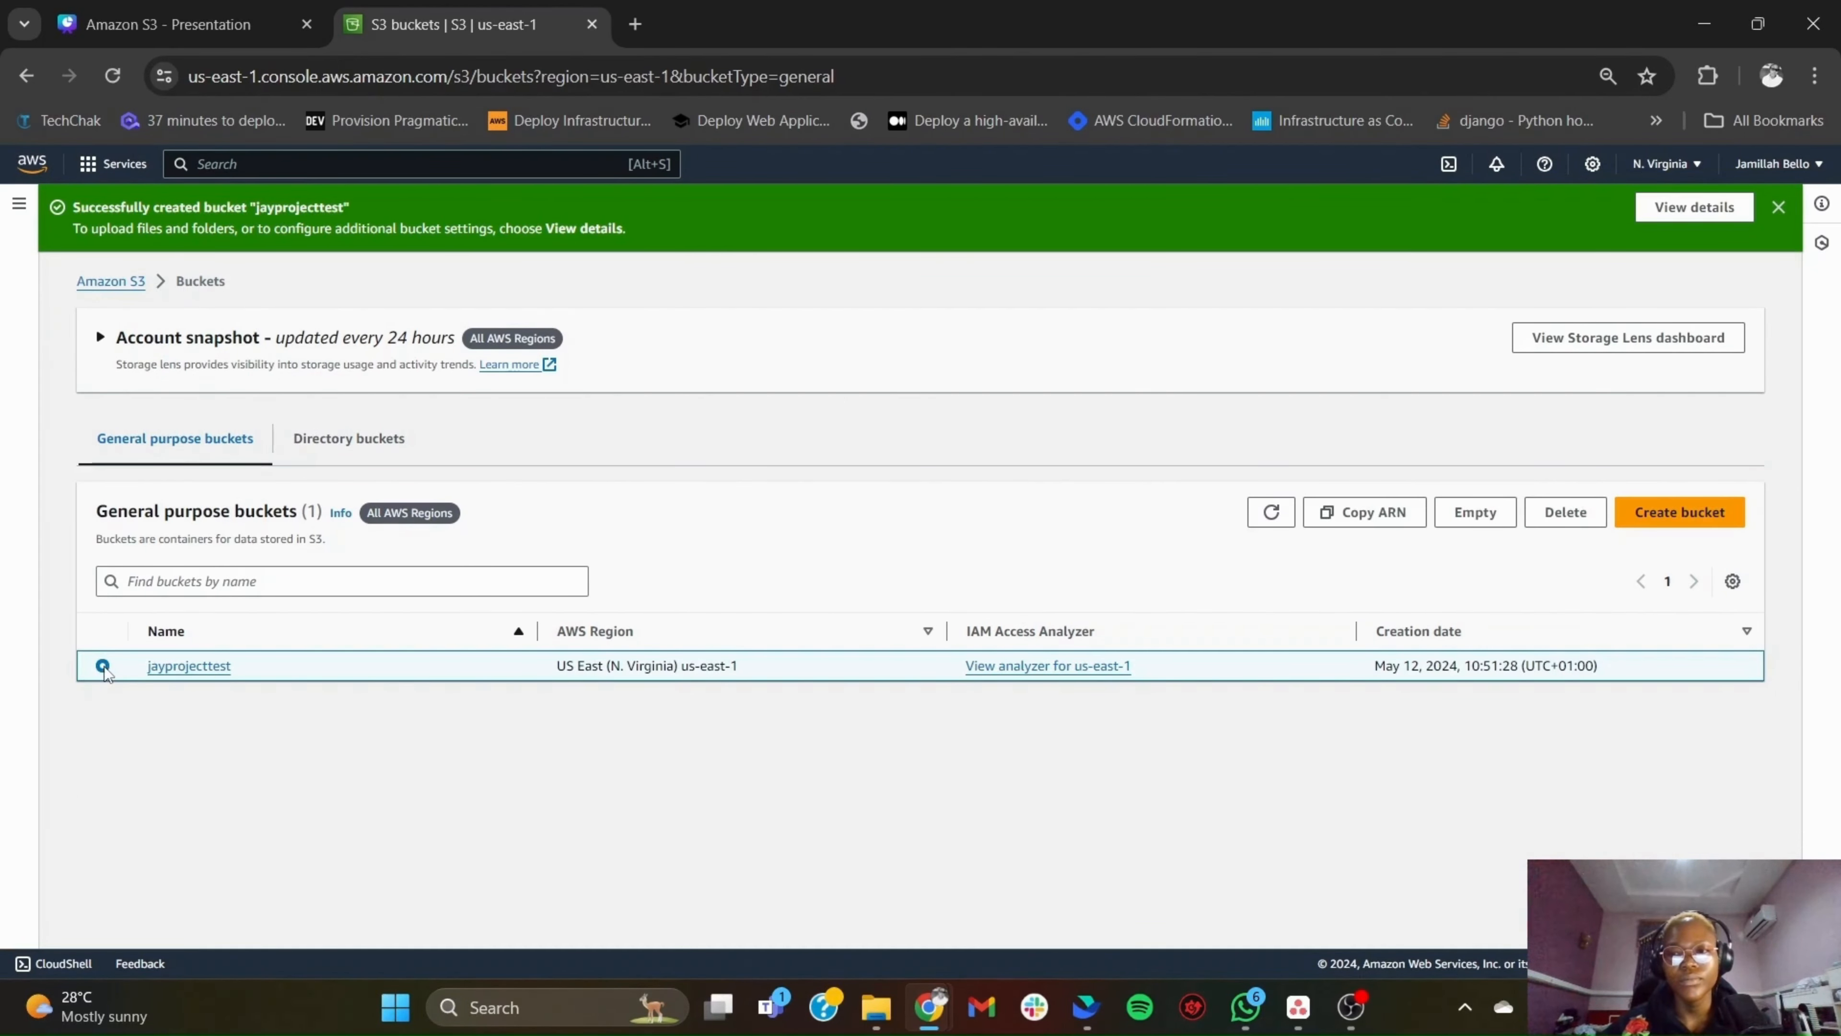
click(214, 669)
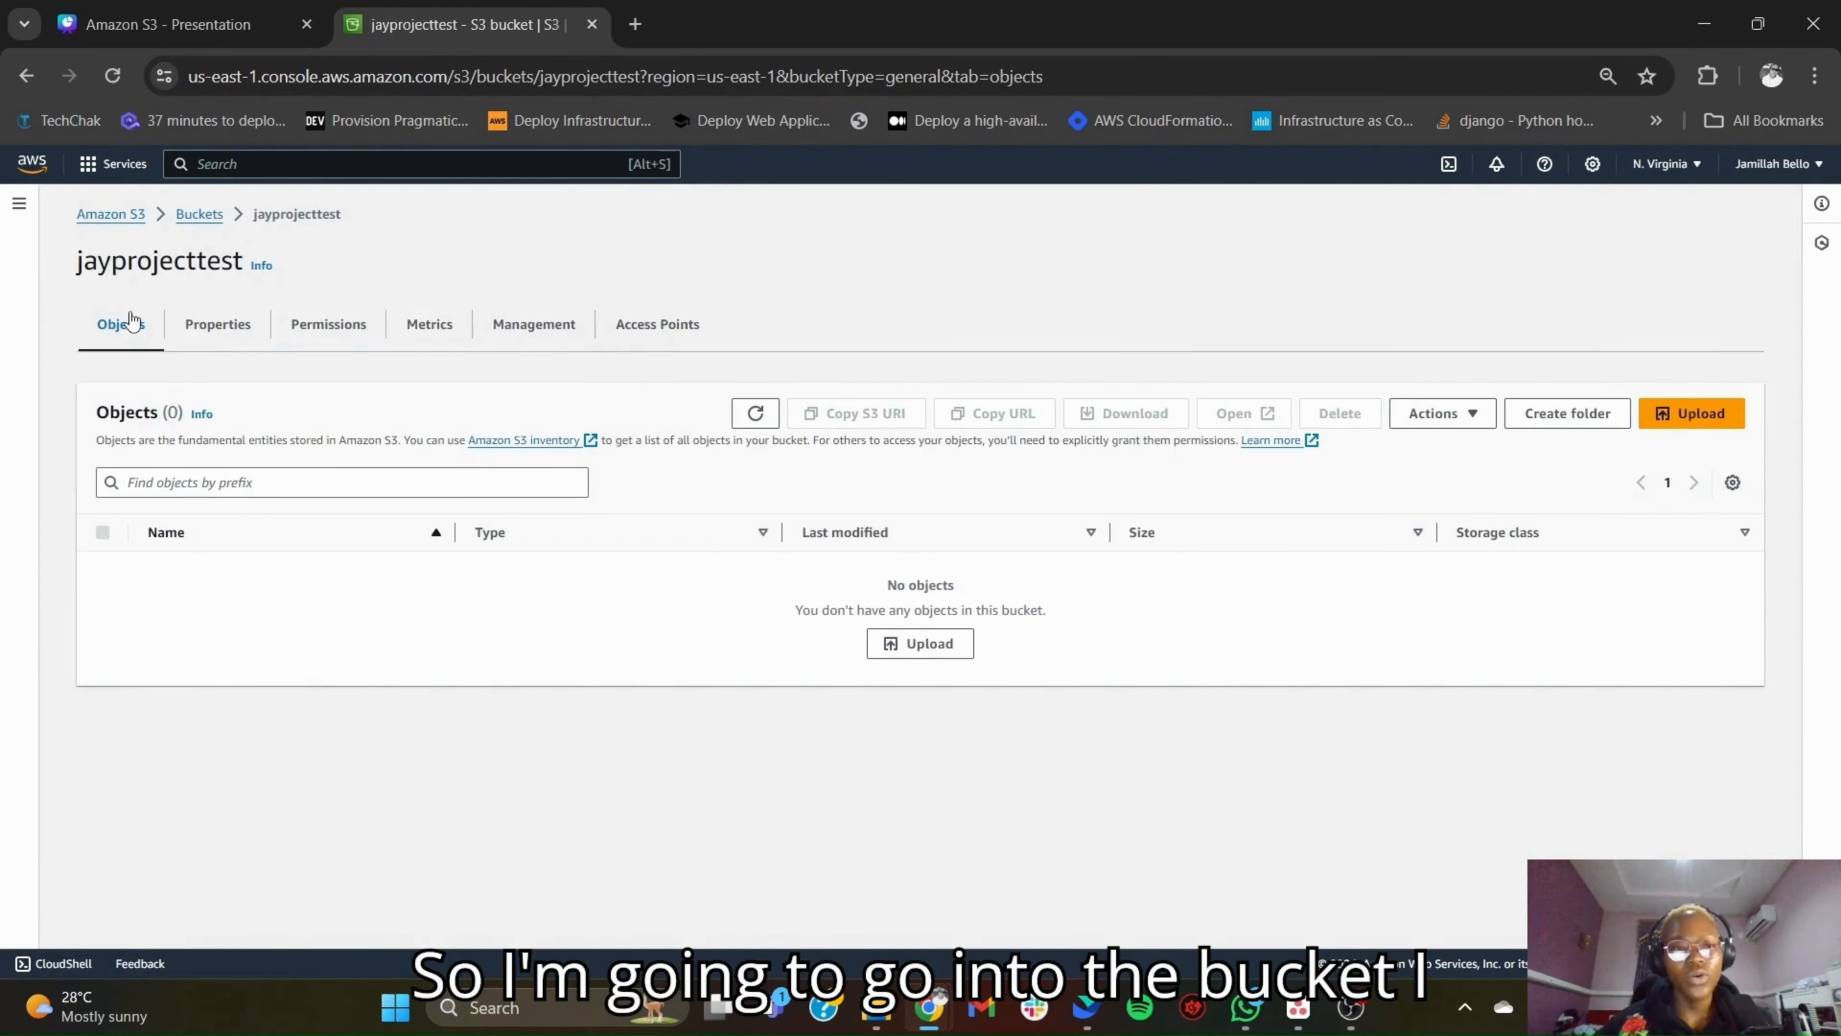
click(212, 327)
scroll(498, 777, down, 1)
scroll(498, 777, down, 15)
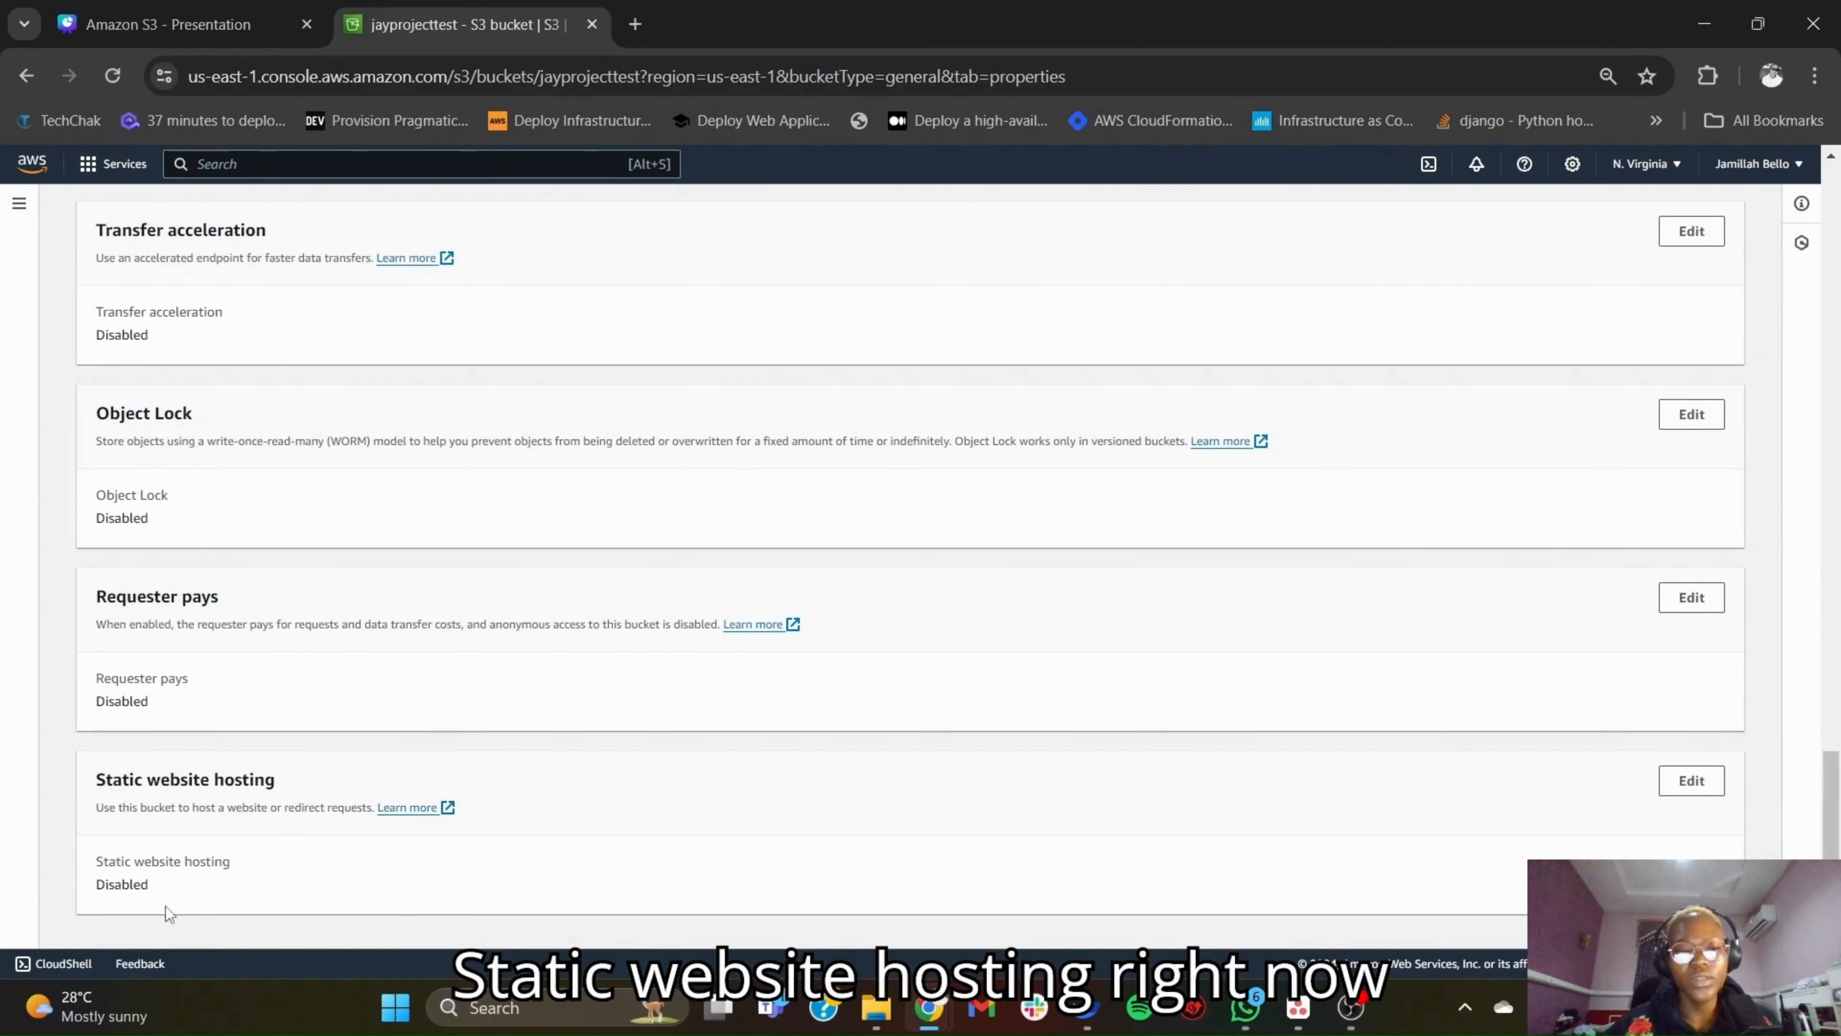
click(1692, 782)
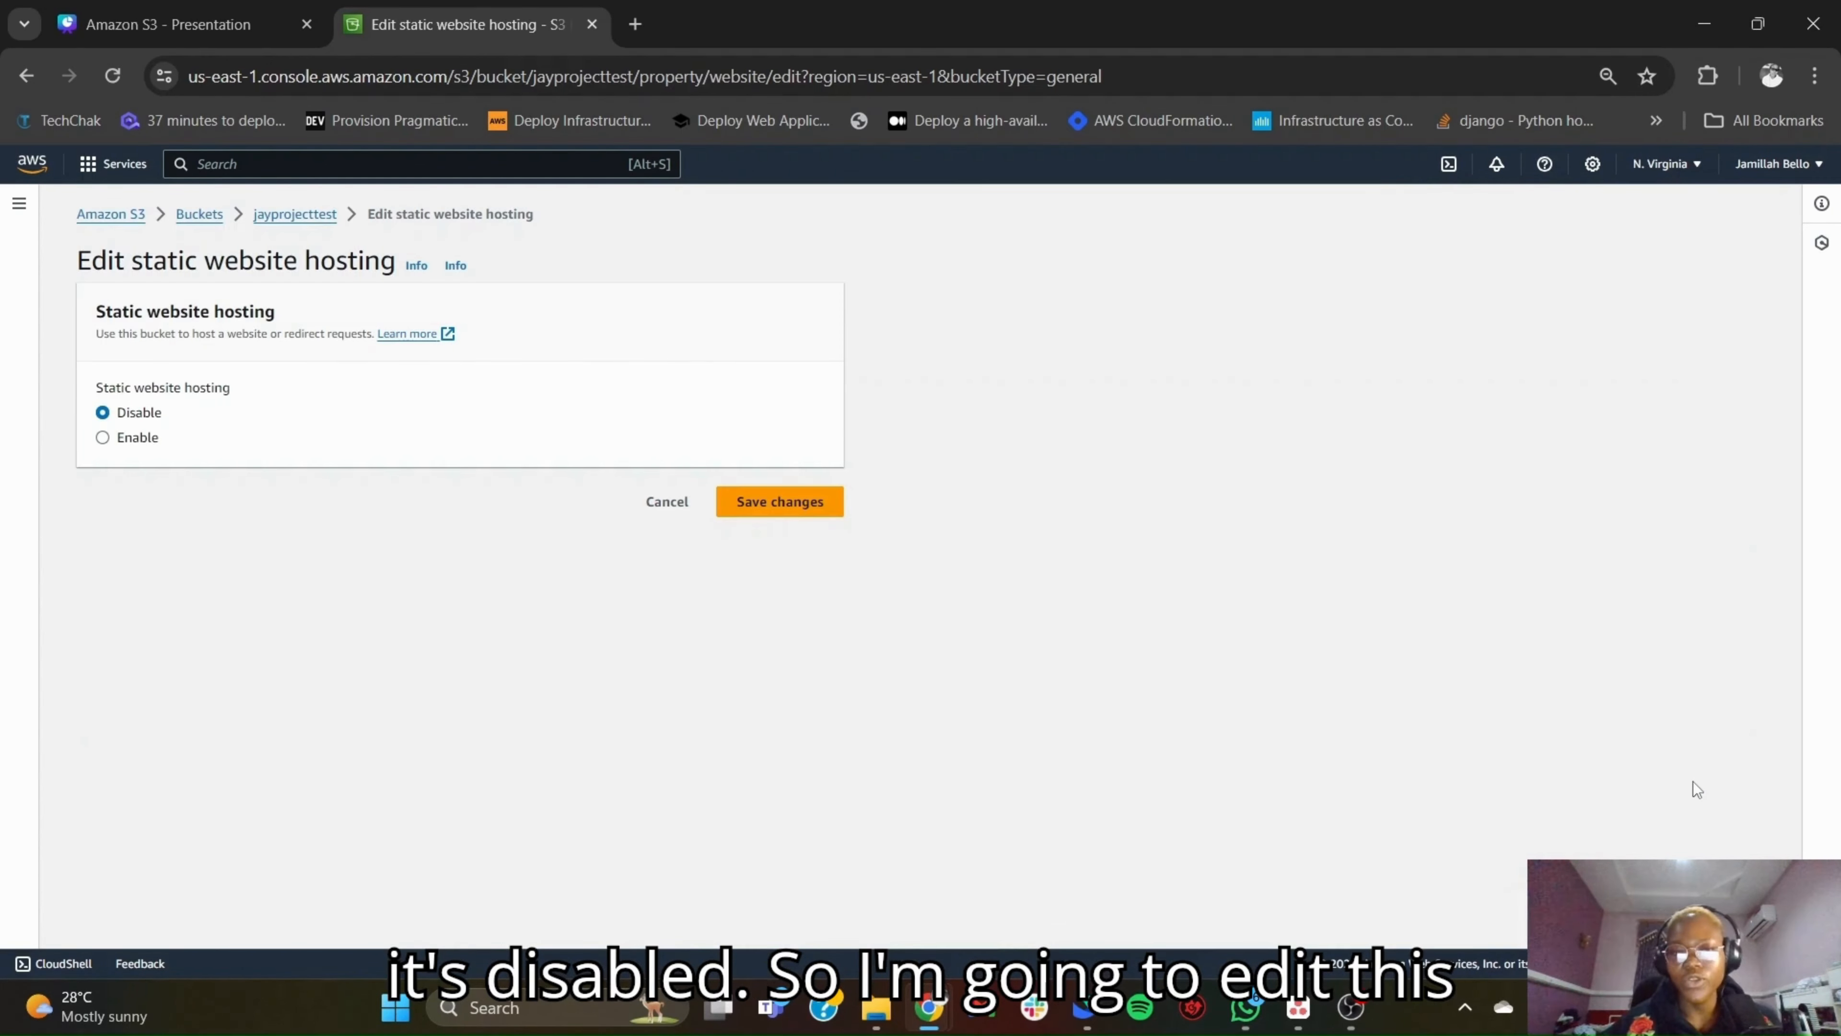
- Enable static website hosting for the bucket with index.html as the index document and save the changes
click(106, 439)
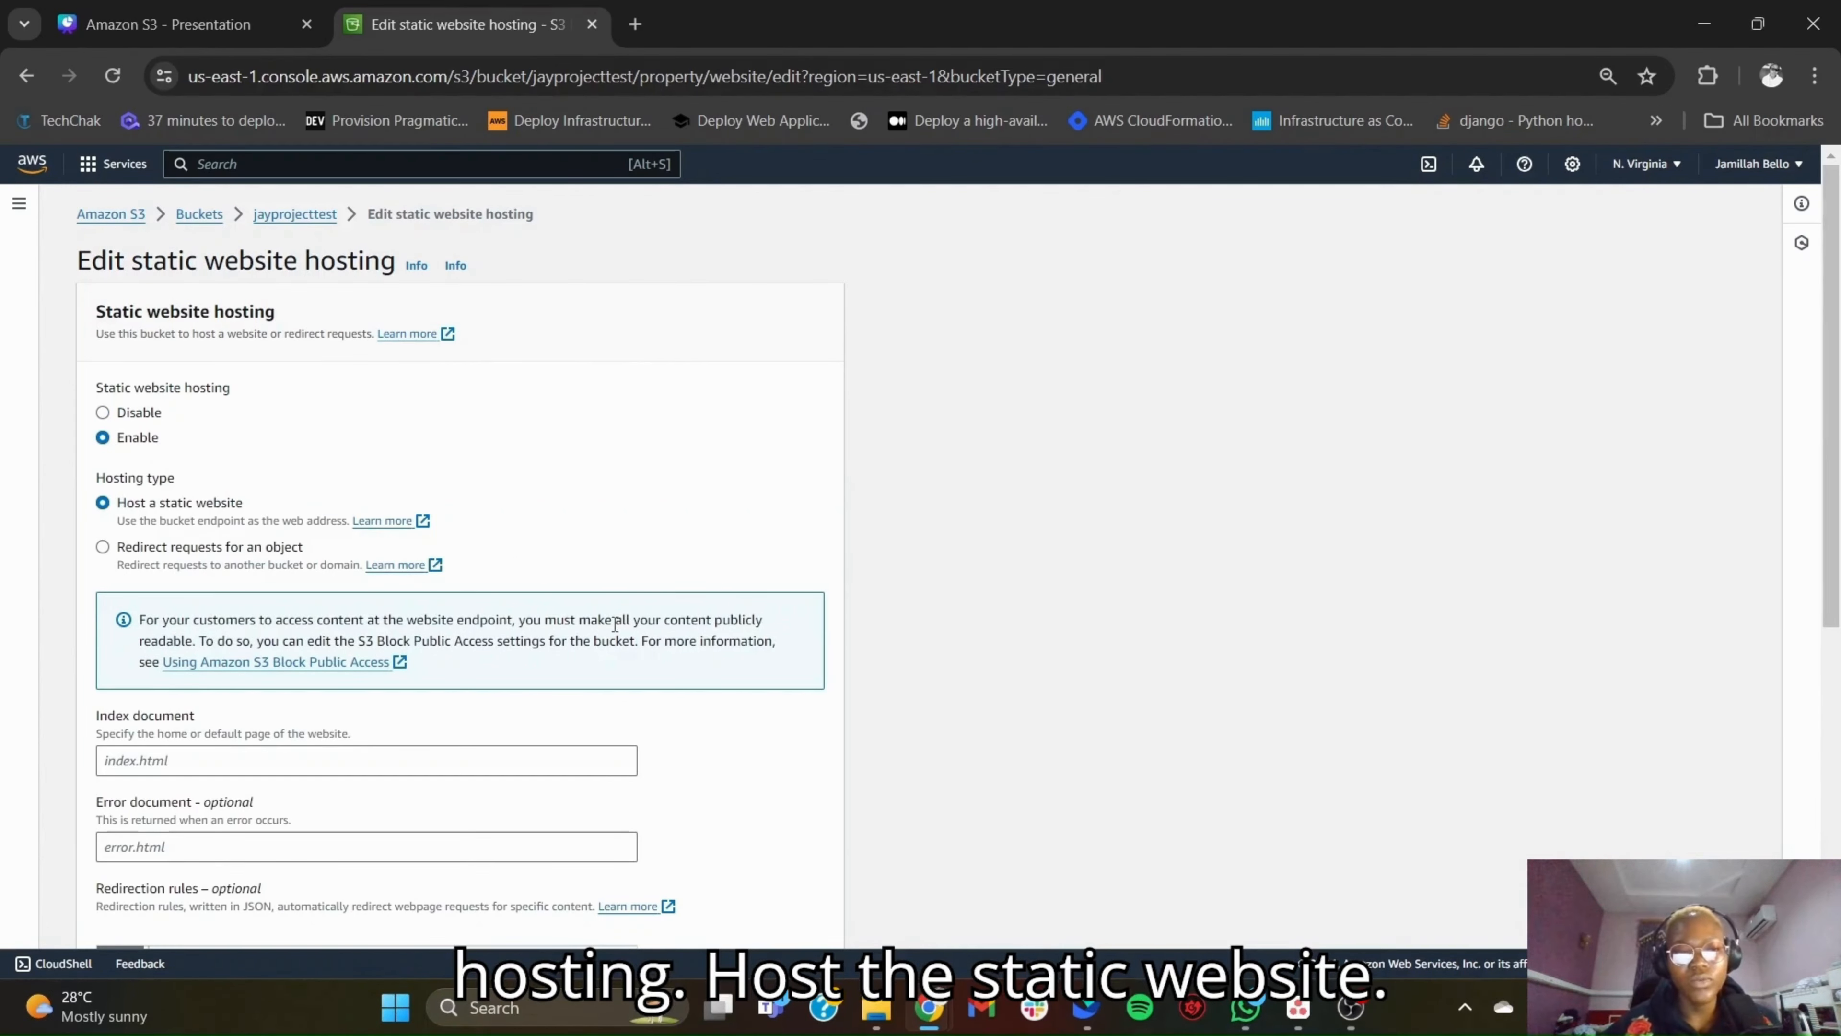
scroll(615, 624, down, 3)
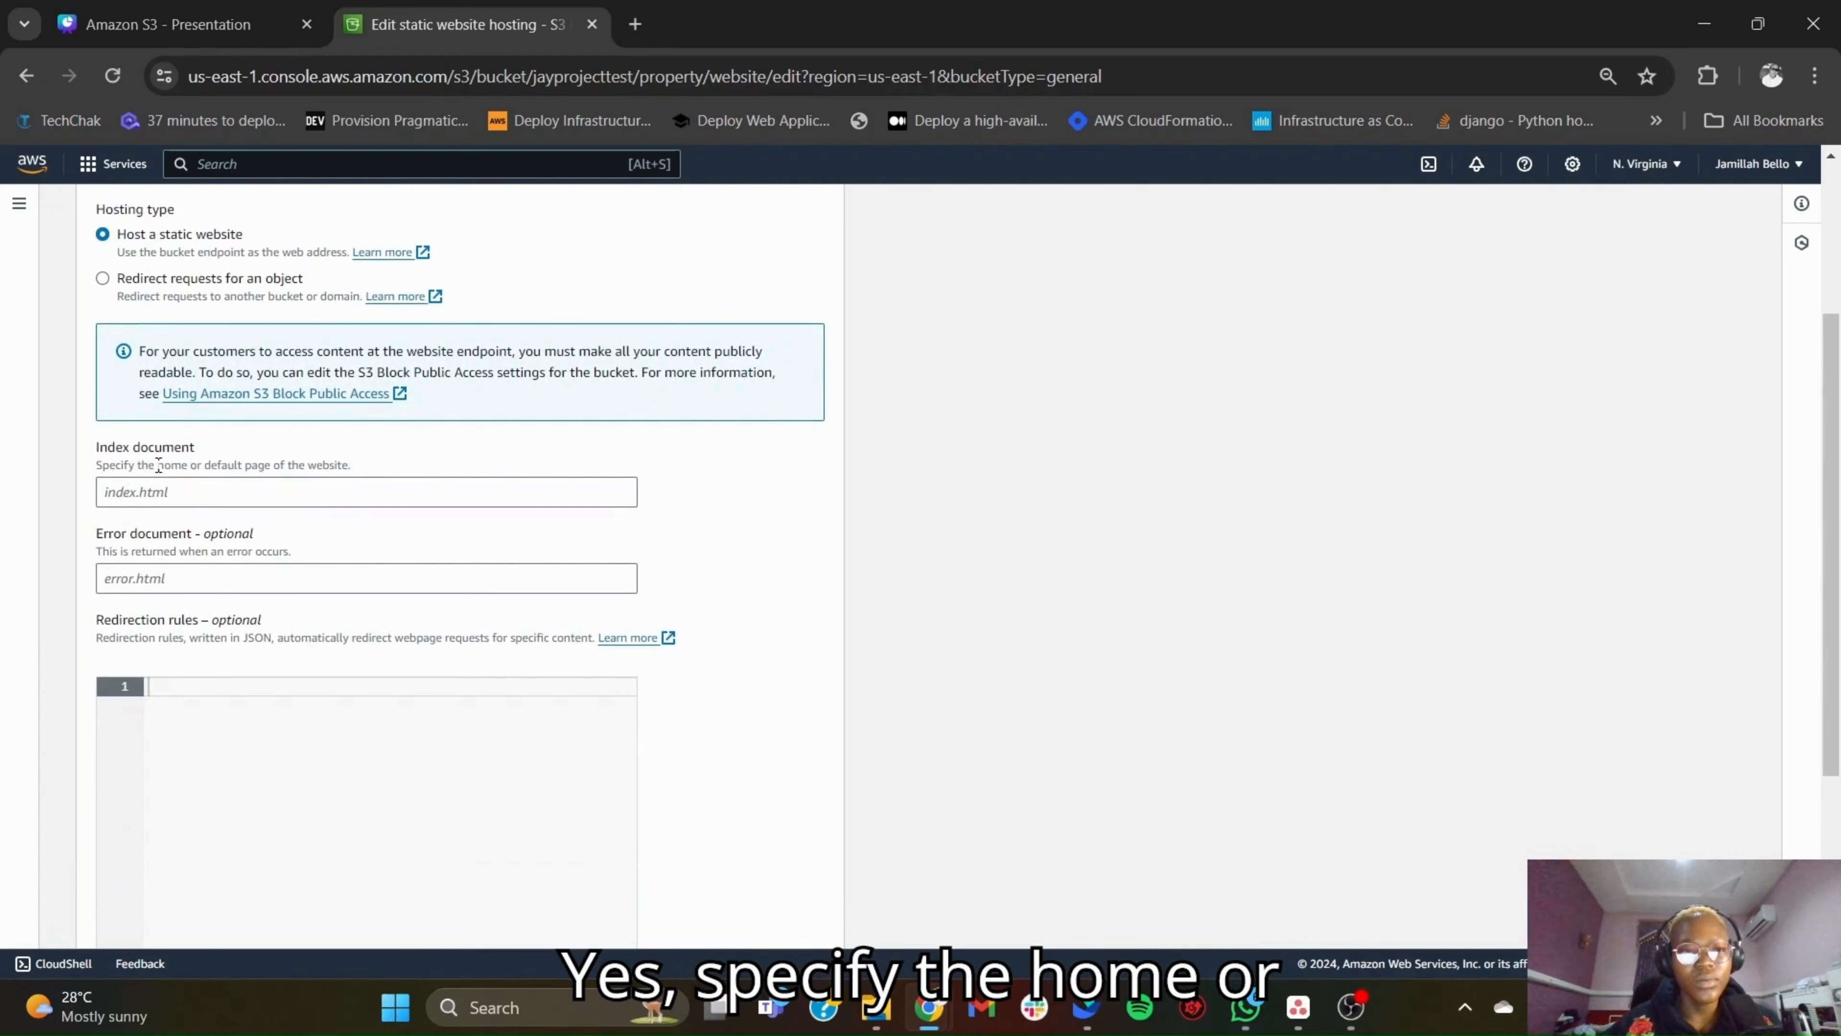
click(165, 492)
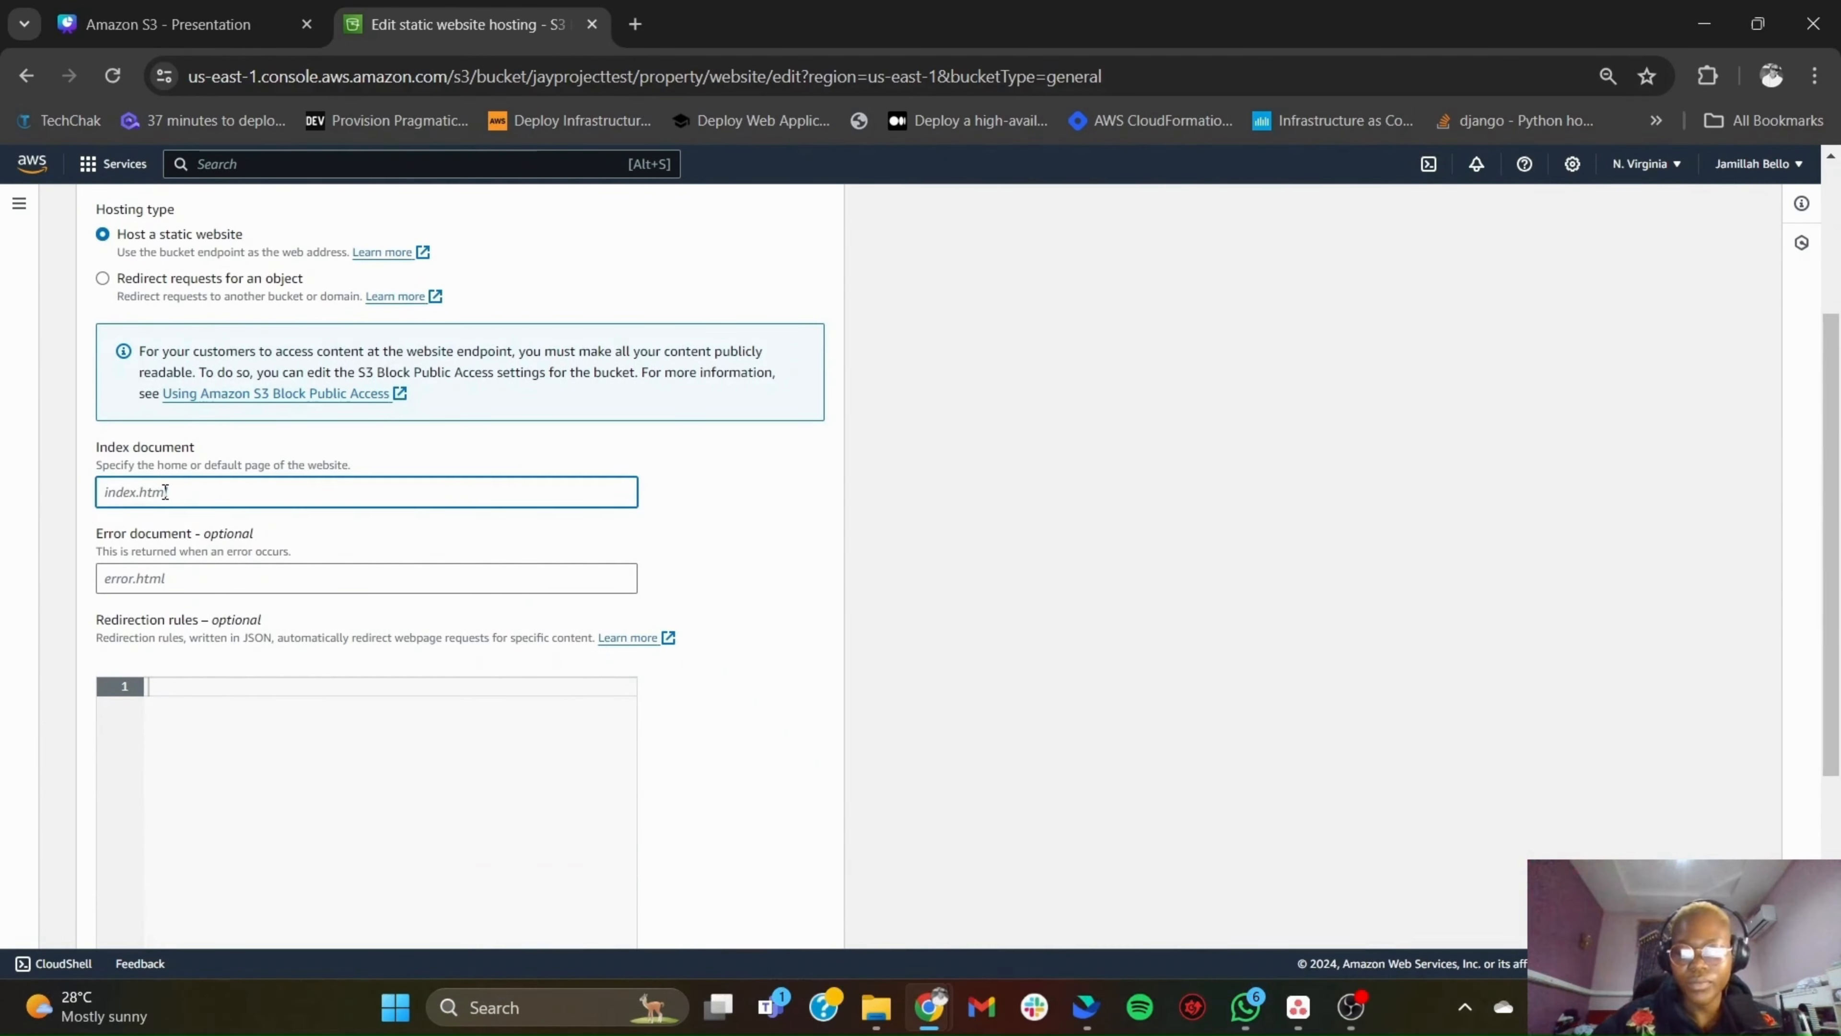
text(index)
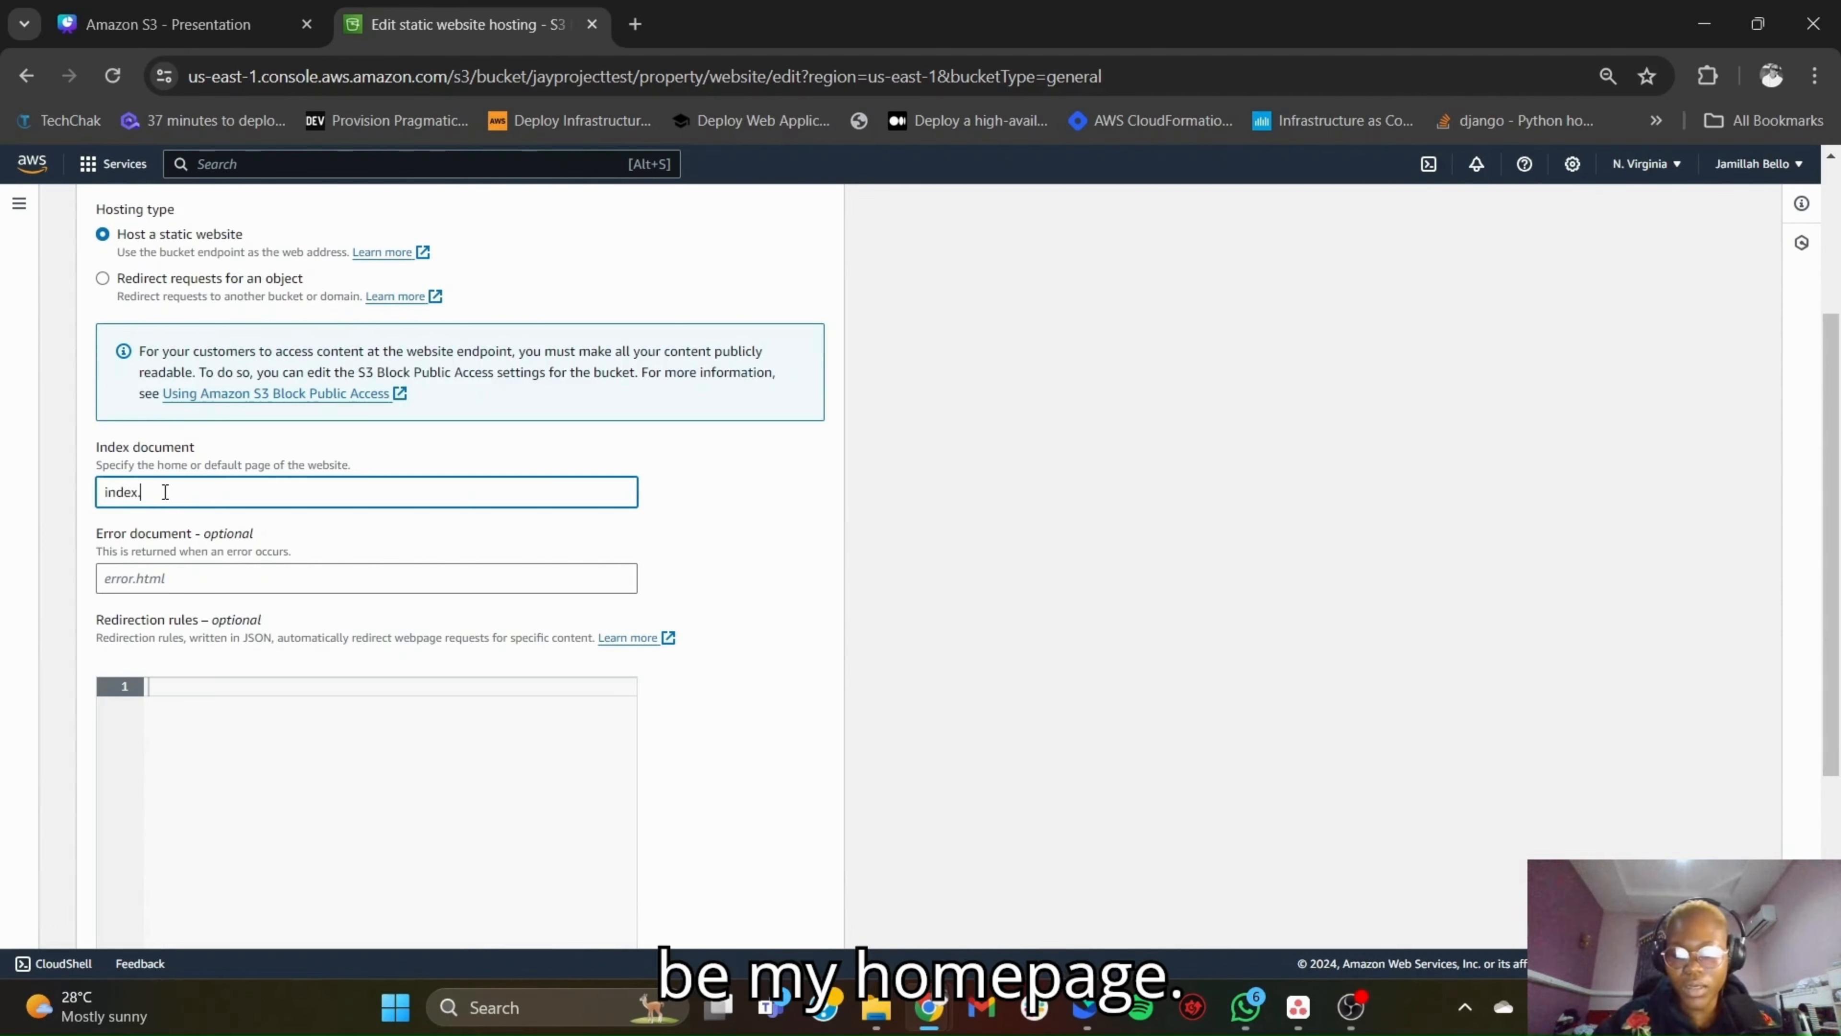
text(.html)
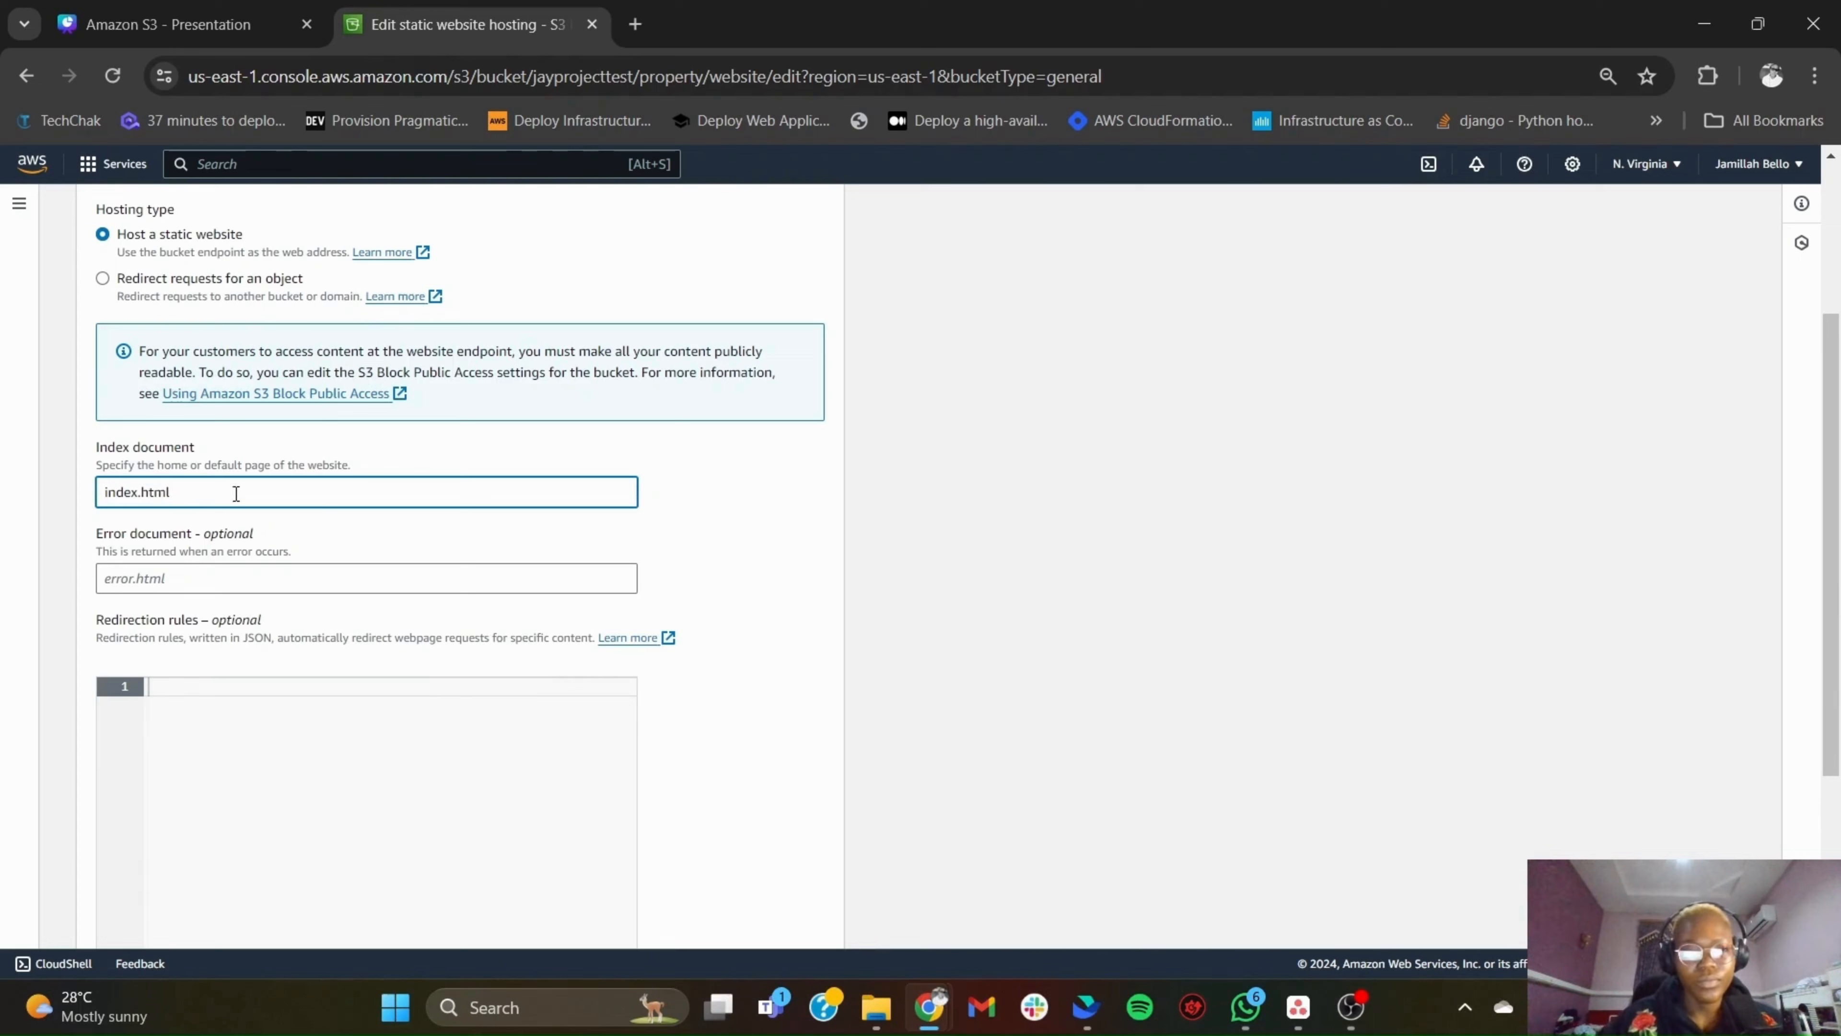
click(722, 512)
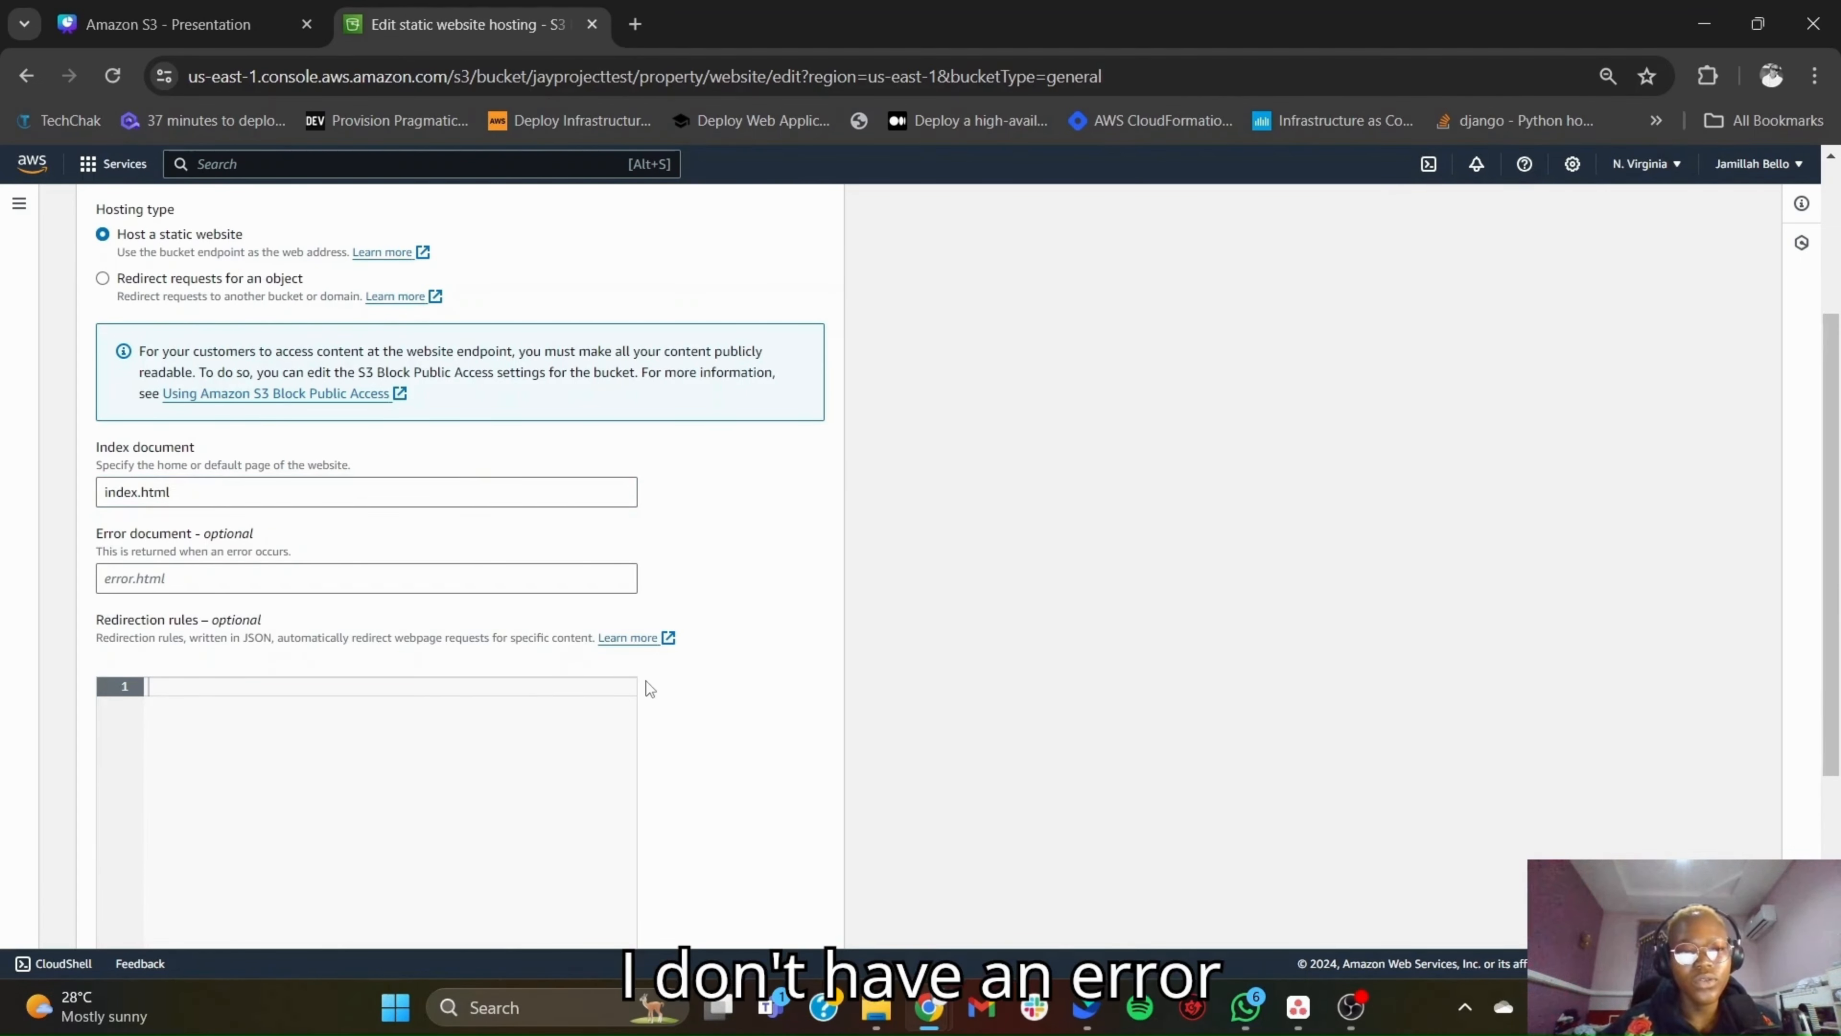
scroll(645, 685, down, 2)
scroll(650, 689, down, 2)
click(786, 912)
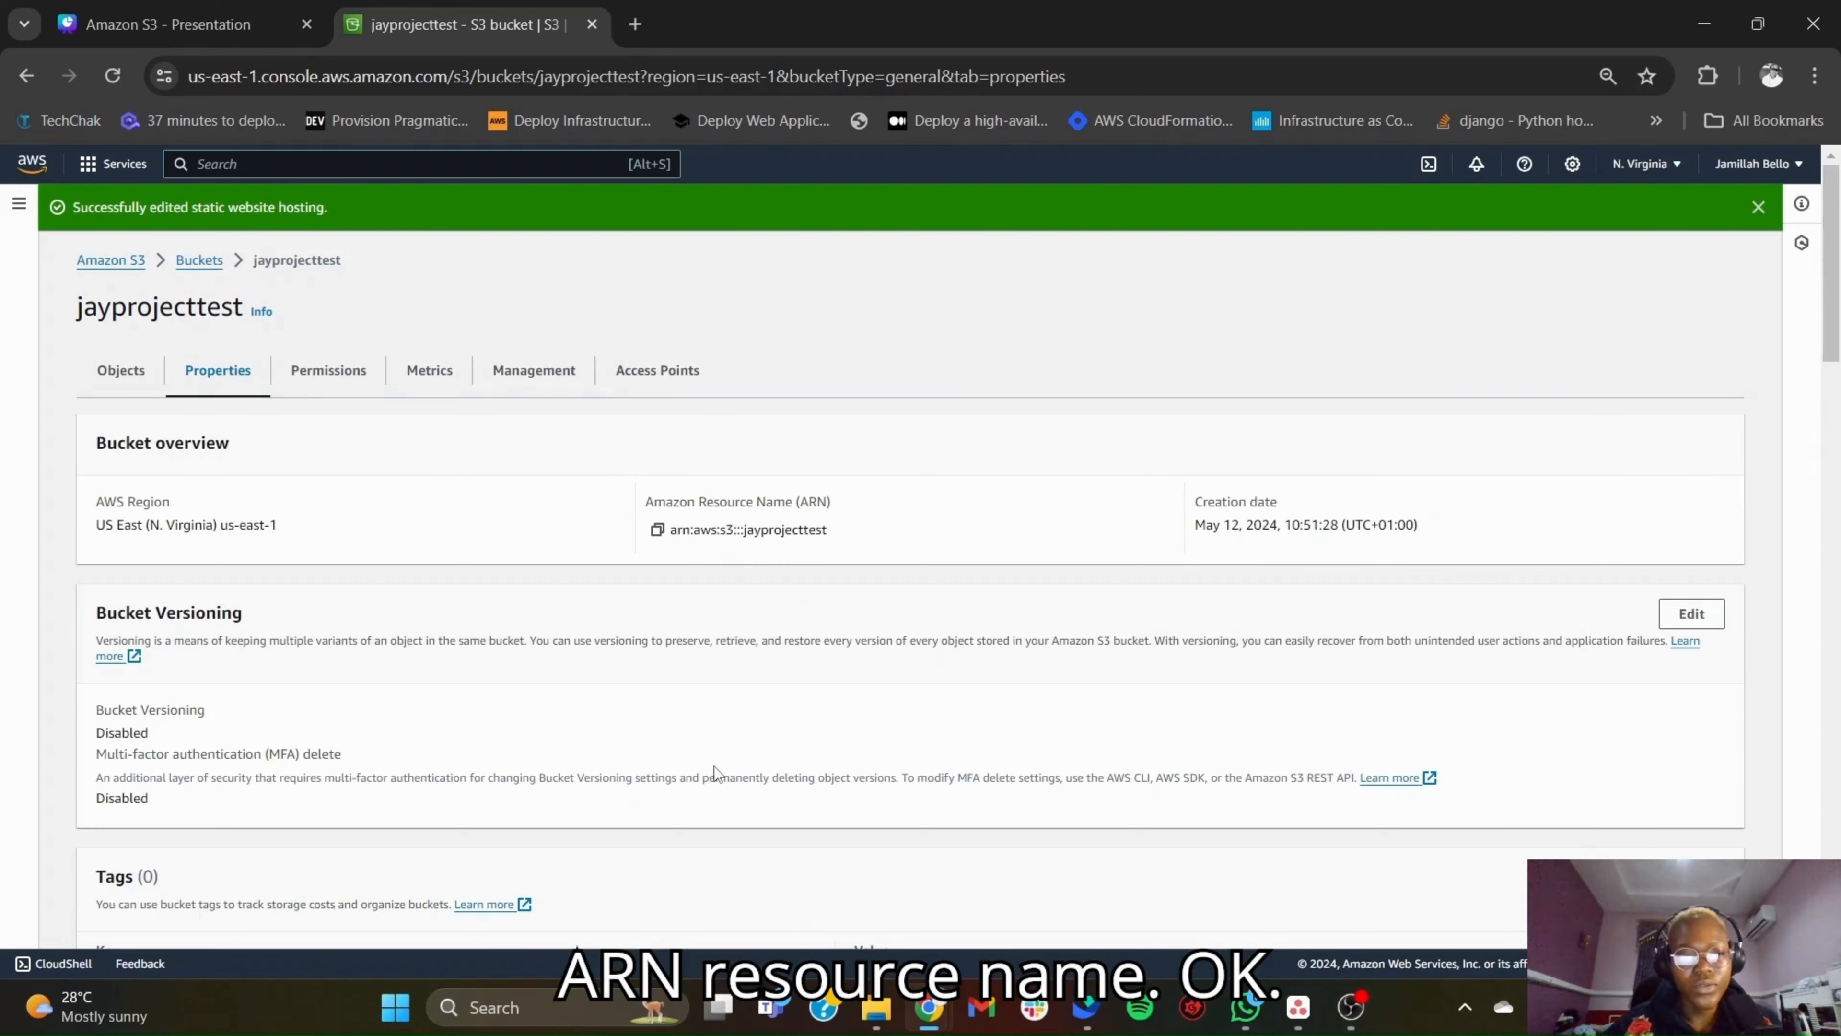
- Check the bucket's static website hosting property for its website endpoint
scroll(714, 768, down, 6)
scroll(713, 767, down, 9)
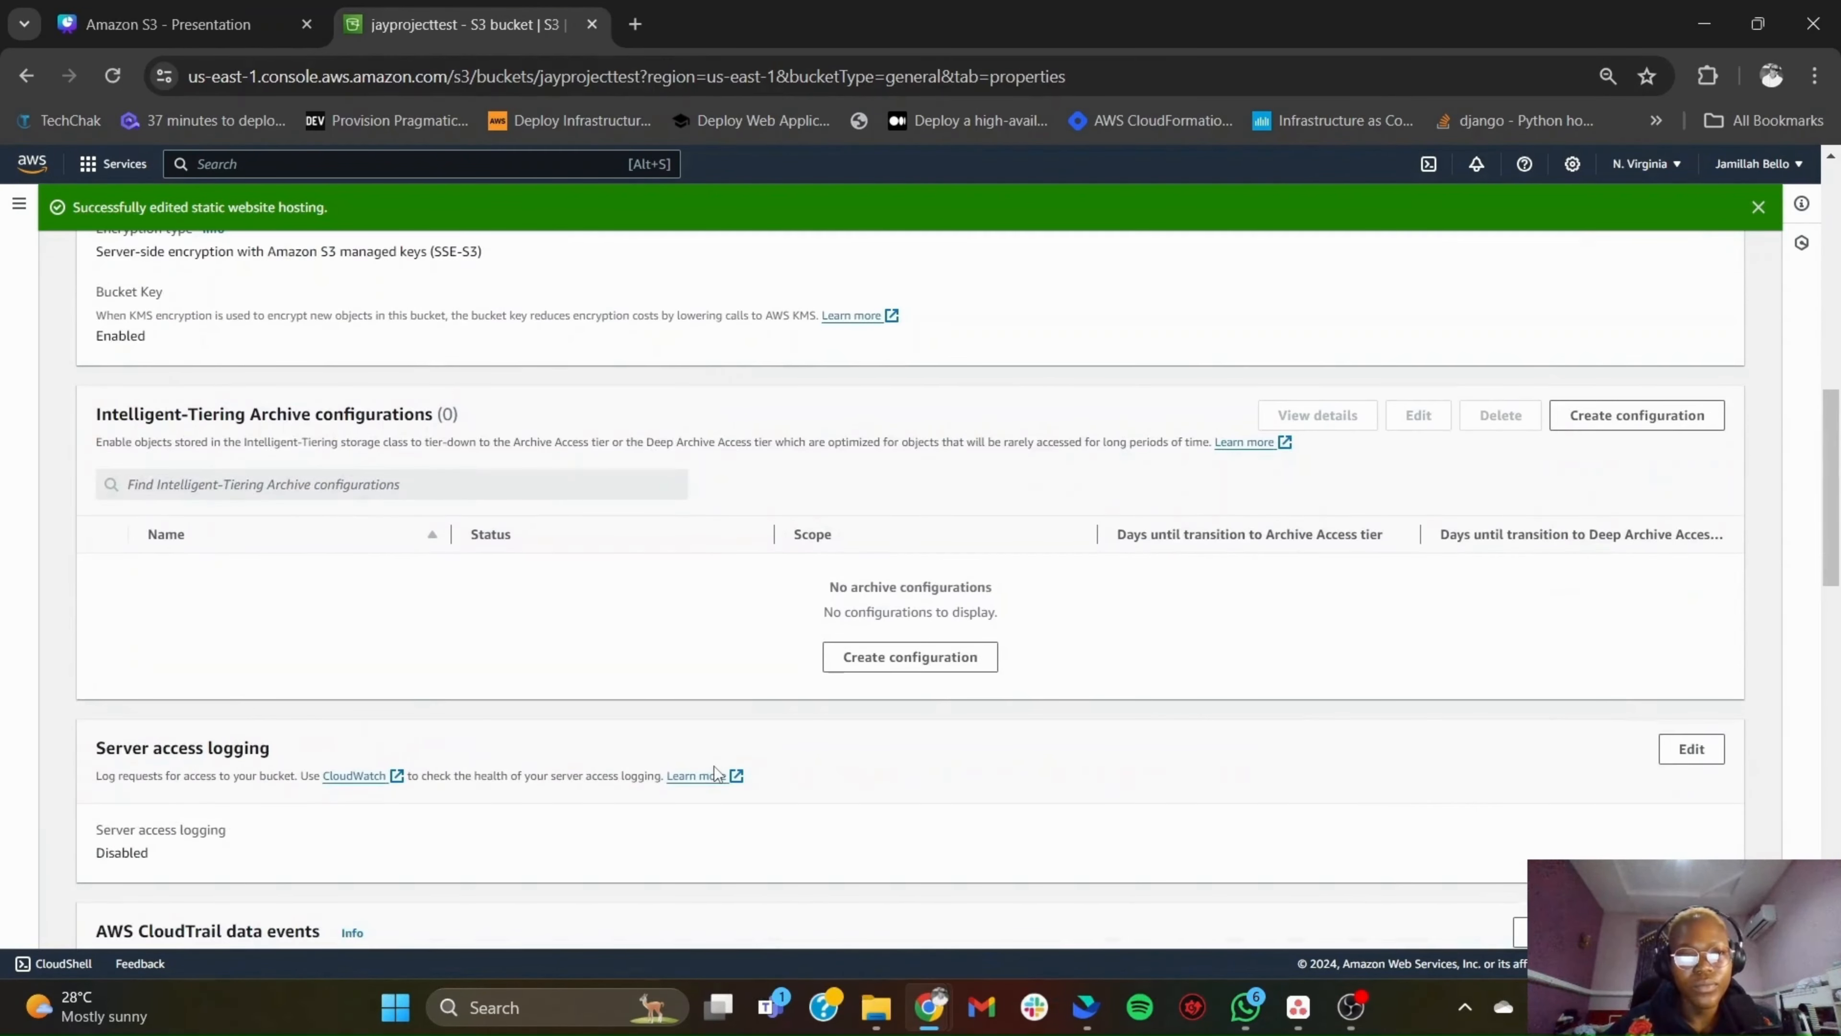
scroll(713, 765, down, 13)
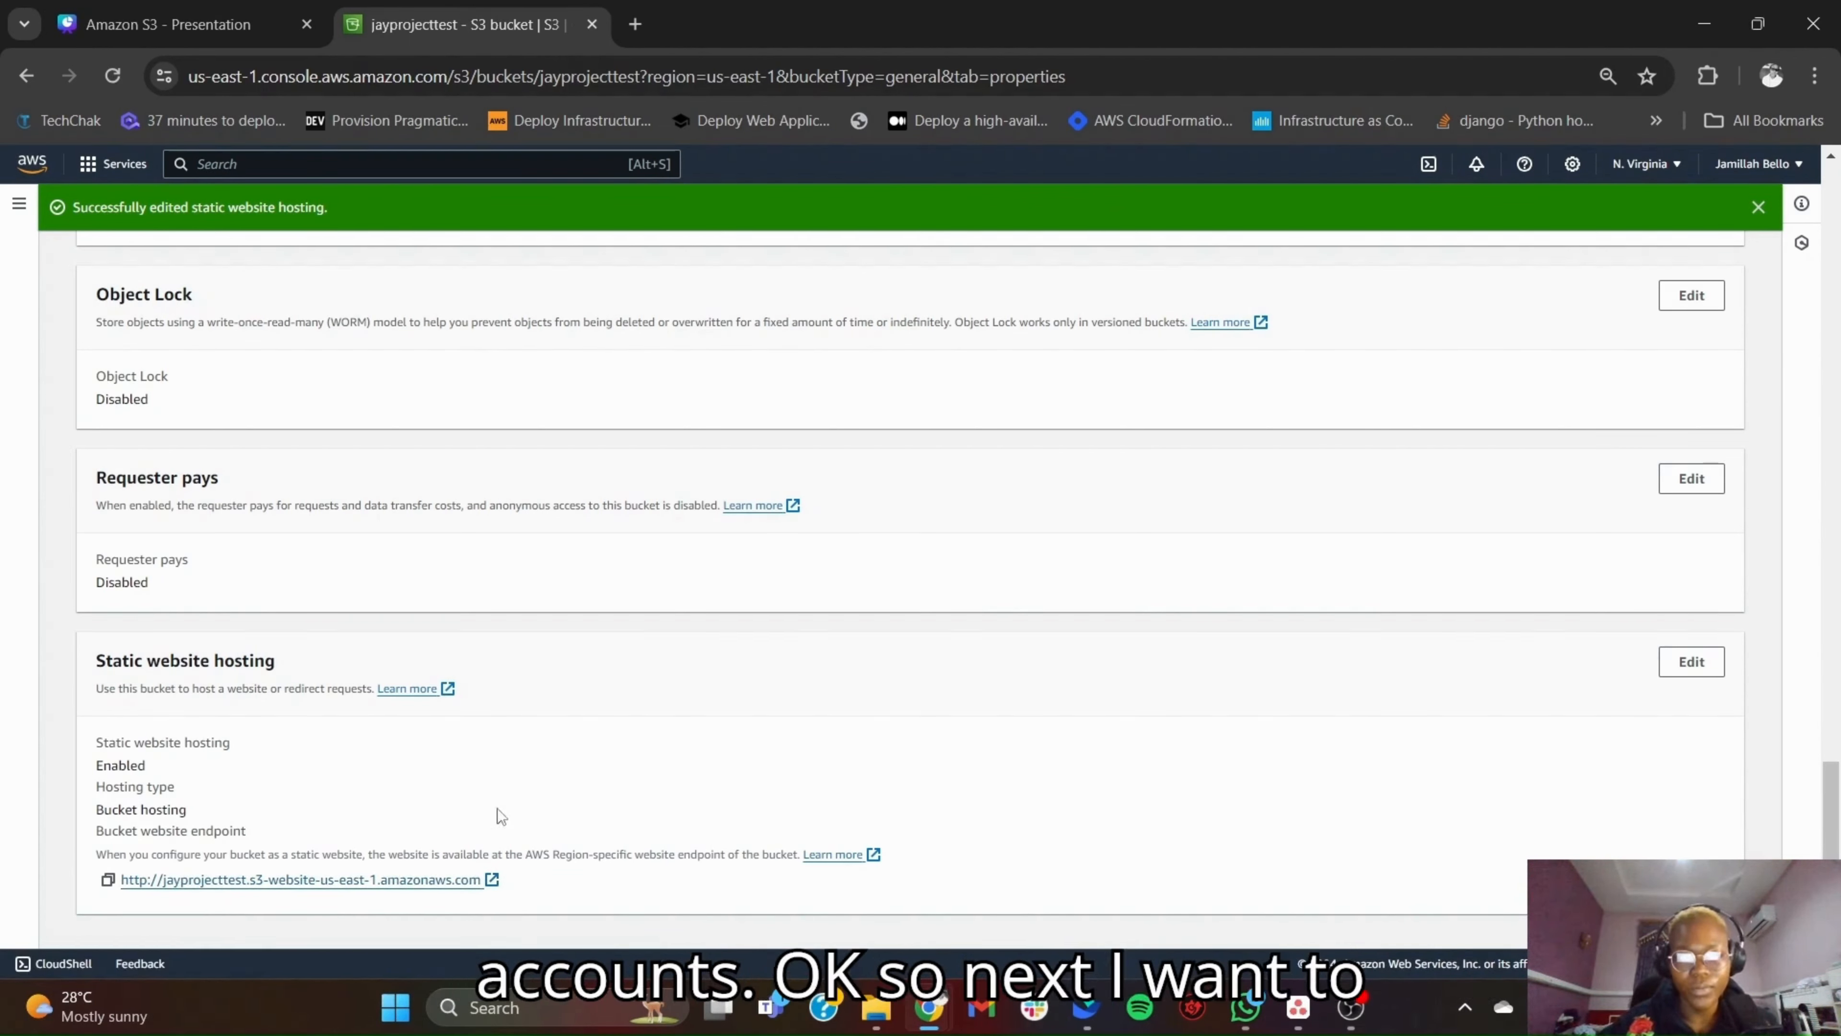
scroll(406, 823, up, 15)
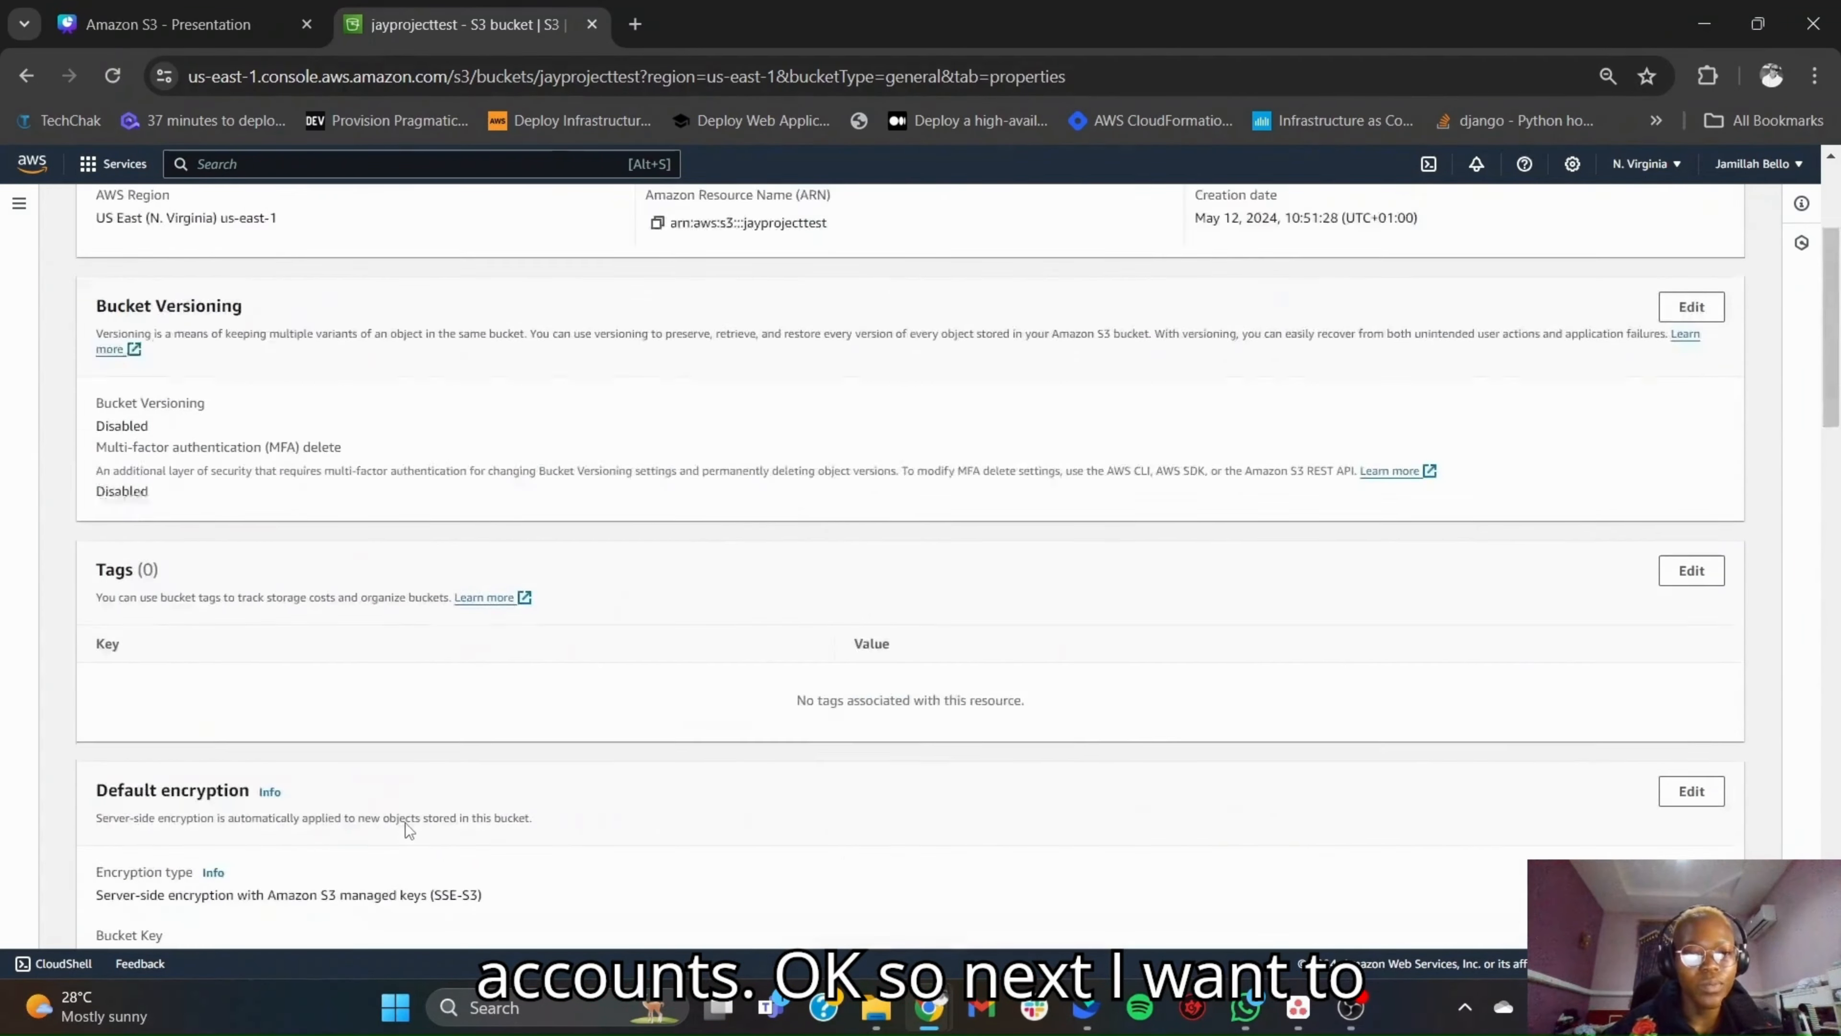
- Show the jayprojecttest bucket's objects, switch to File Explorer and open Downloads > 2098_health in a reduced window beside the bucket page
click(121, 324)
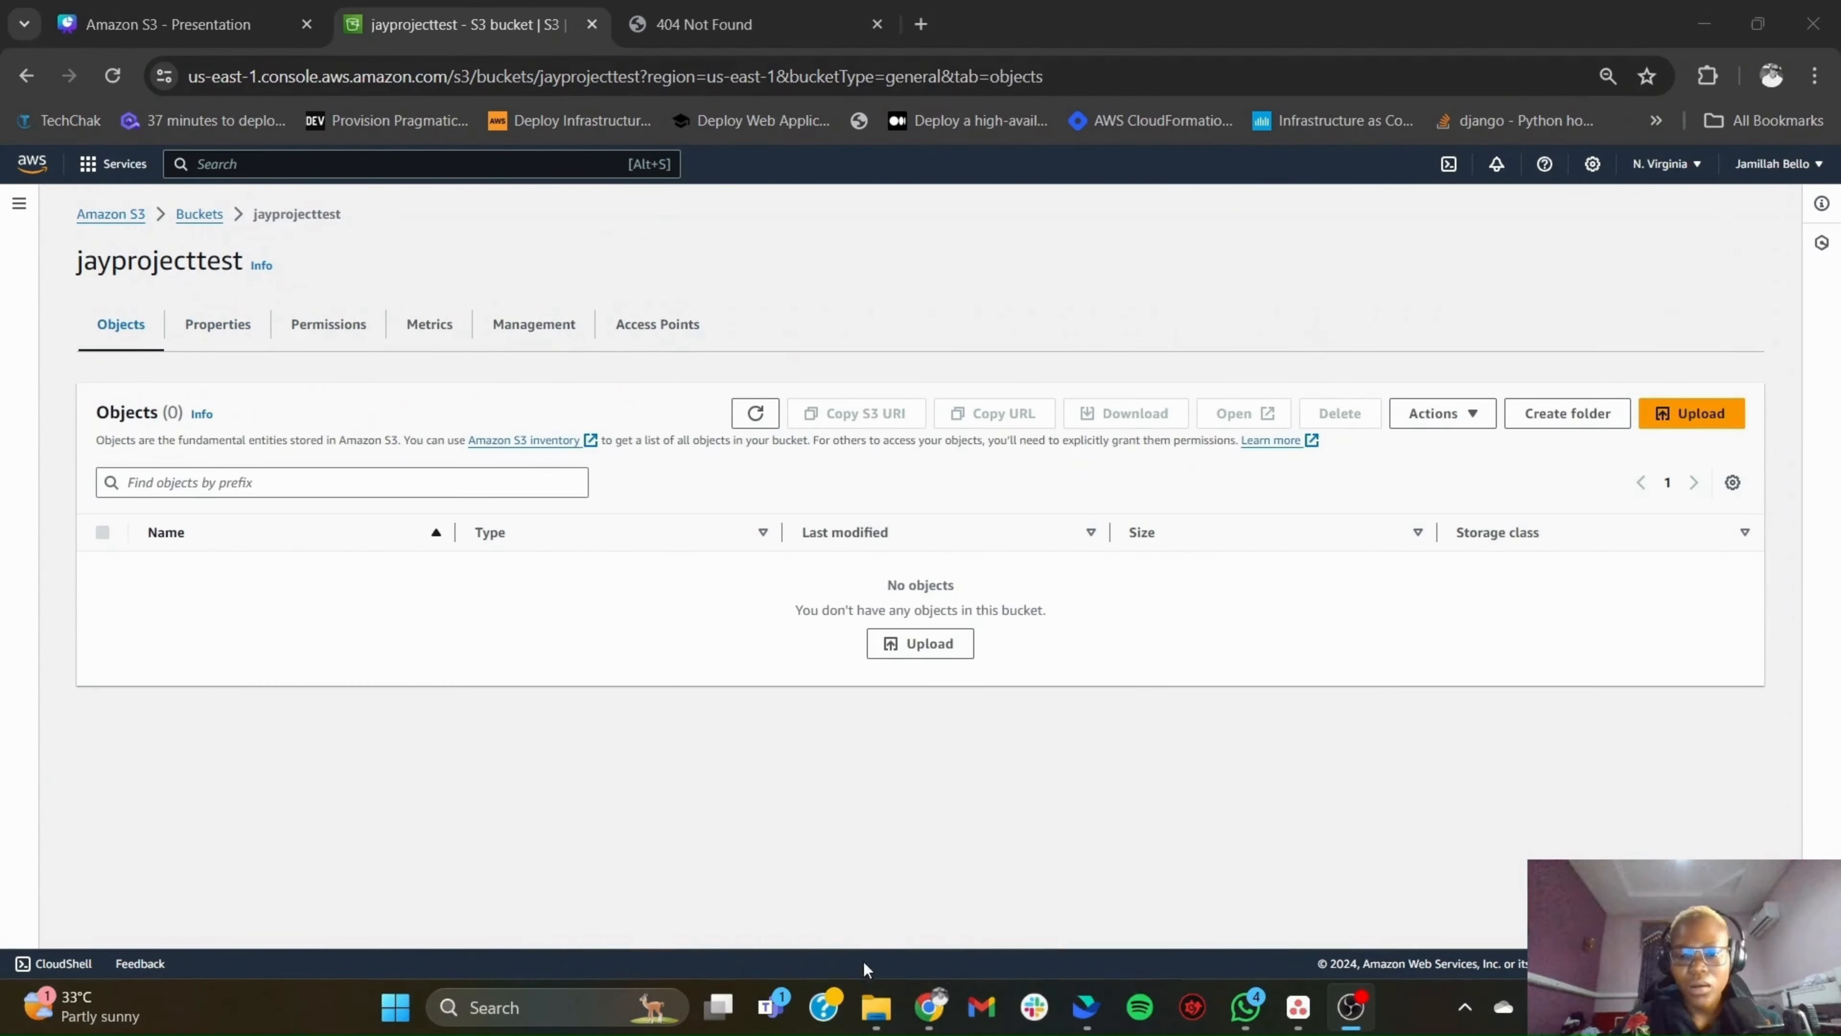
mouse_move(875, 1004)
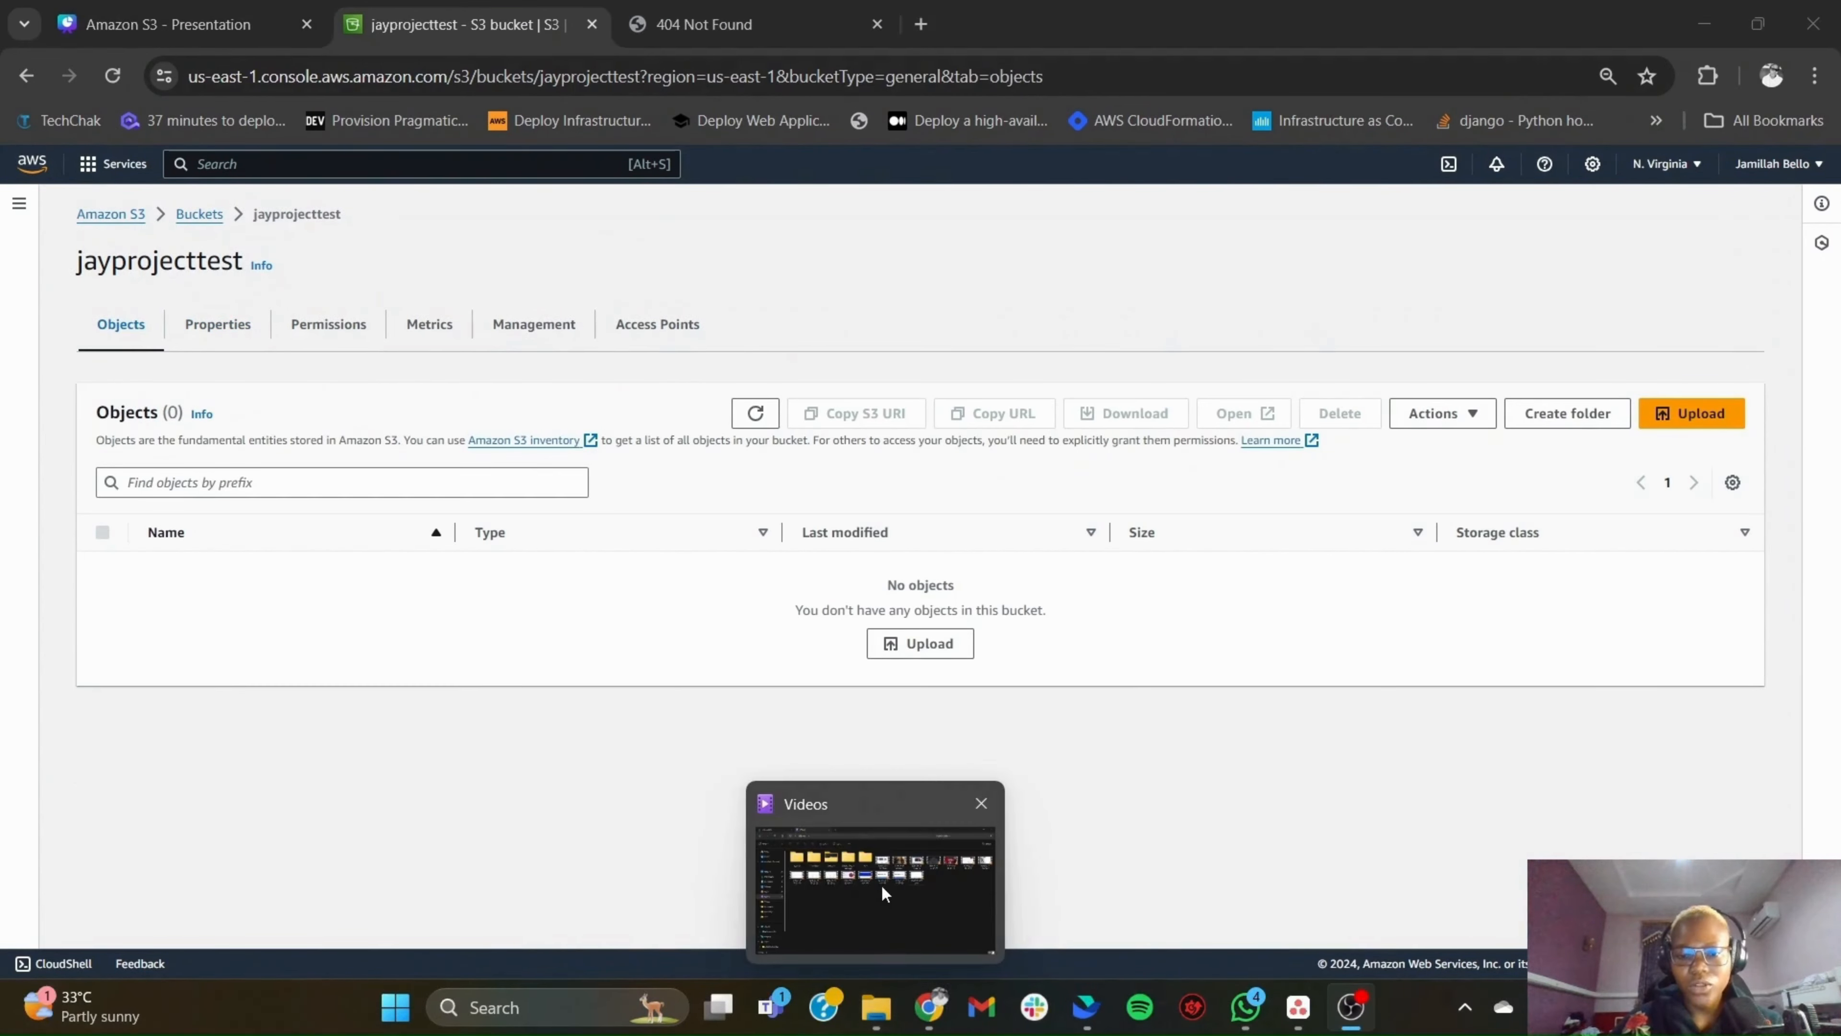
mouse_move(881, 885)
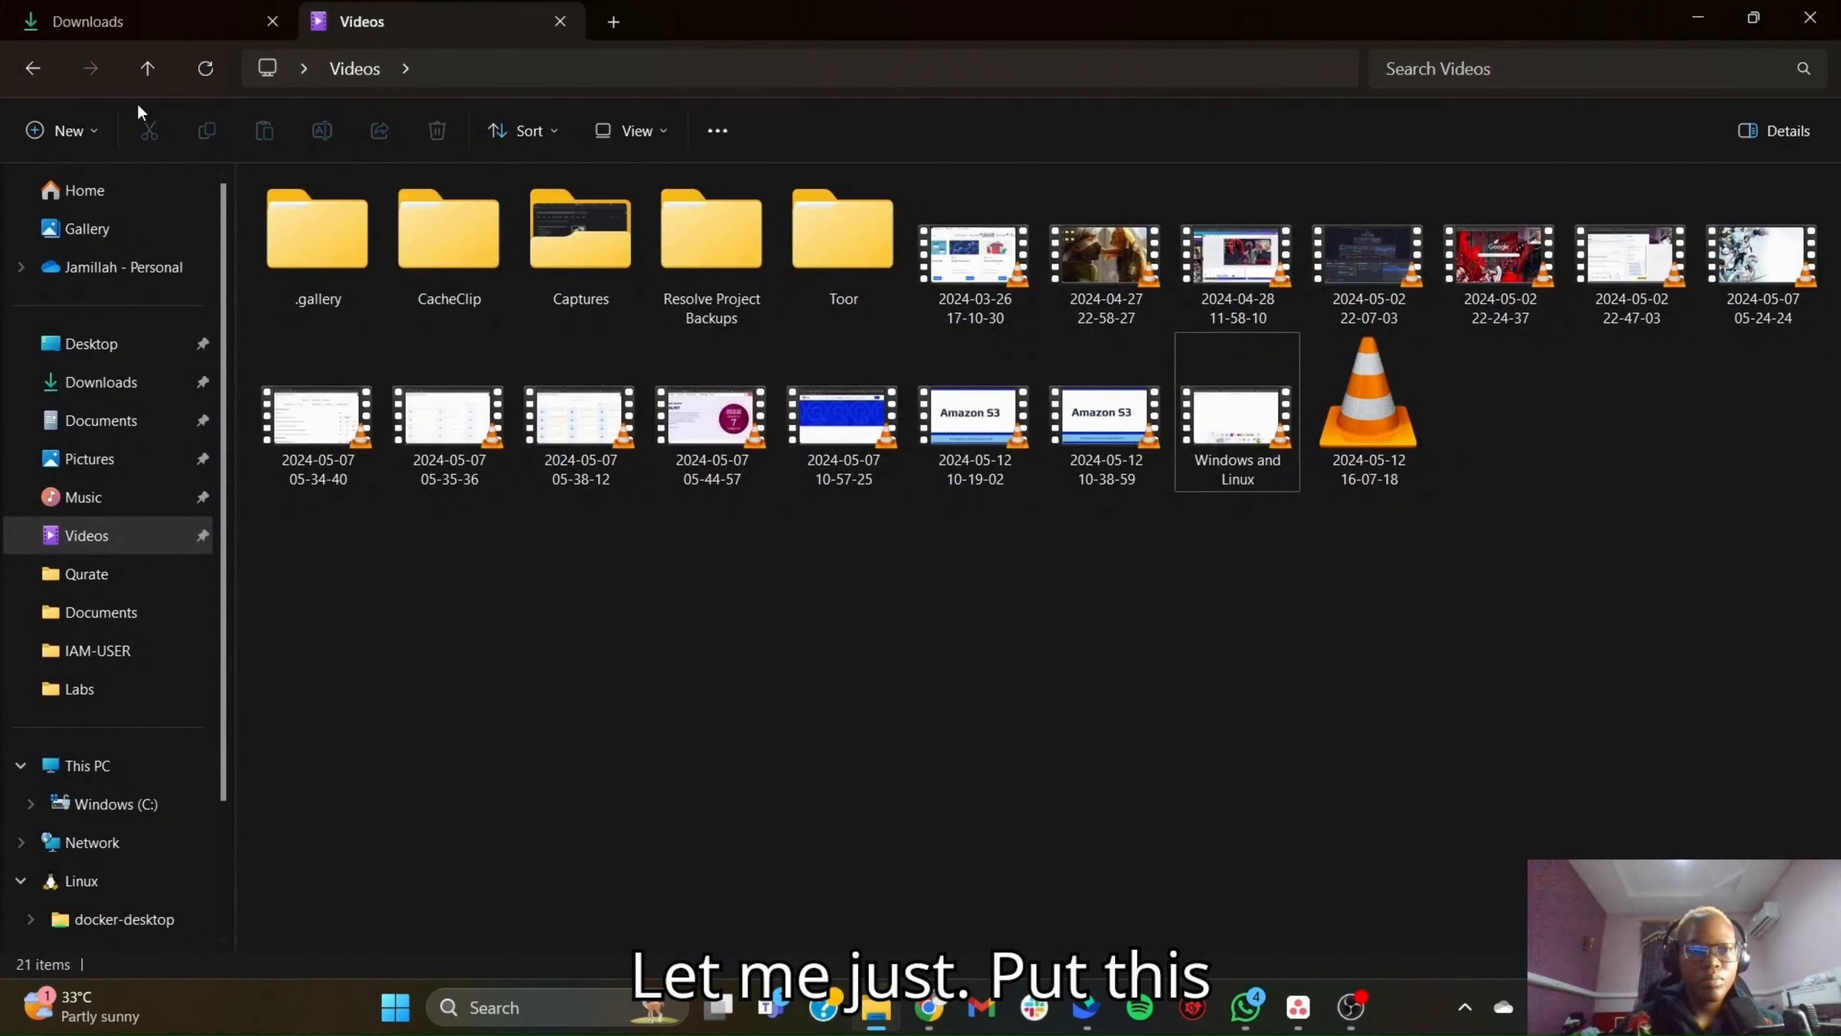
click(116, 23)
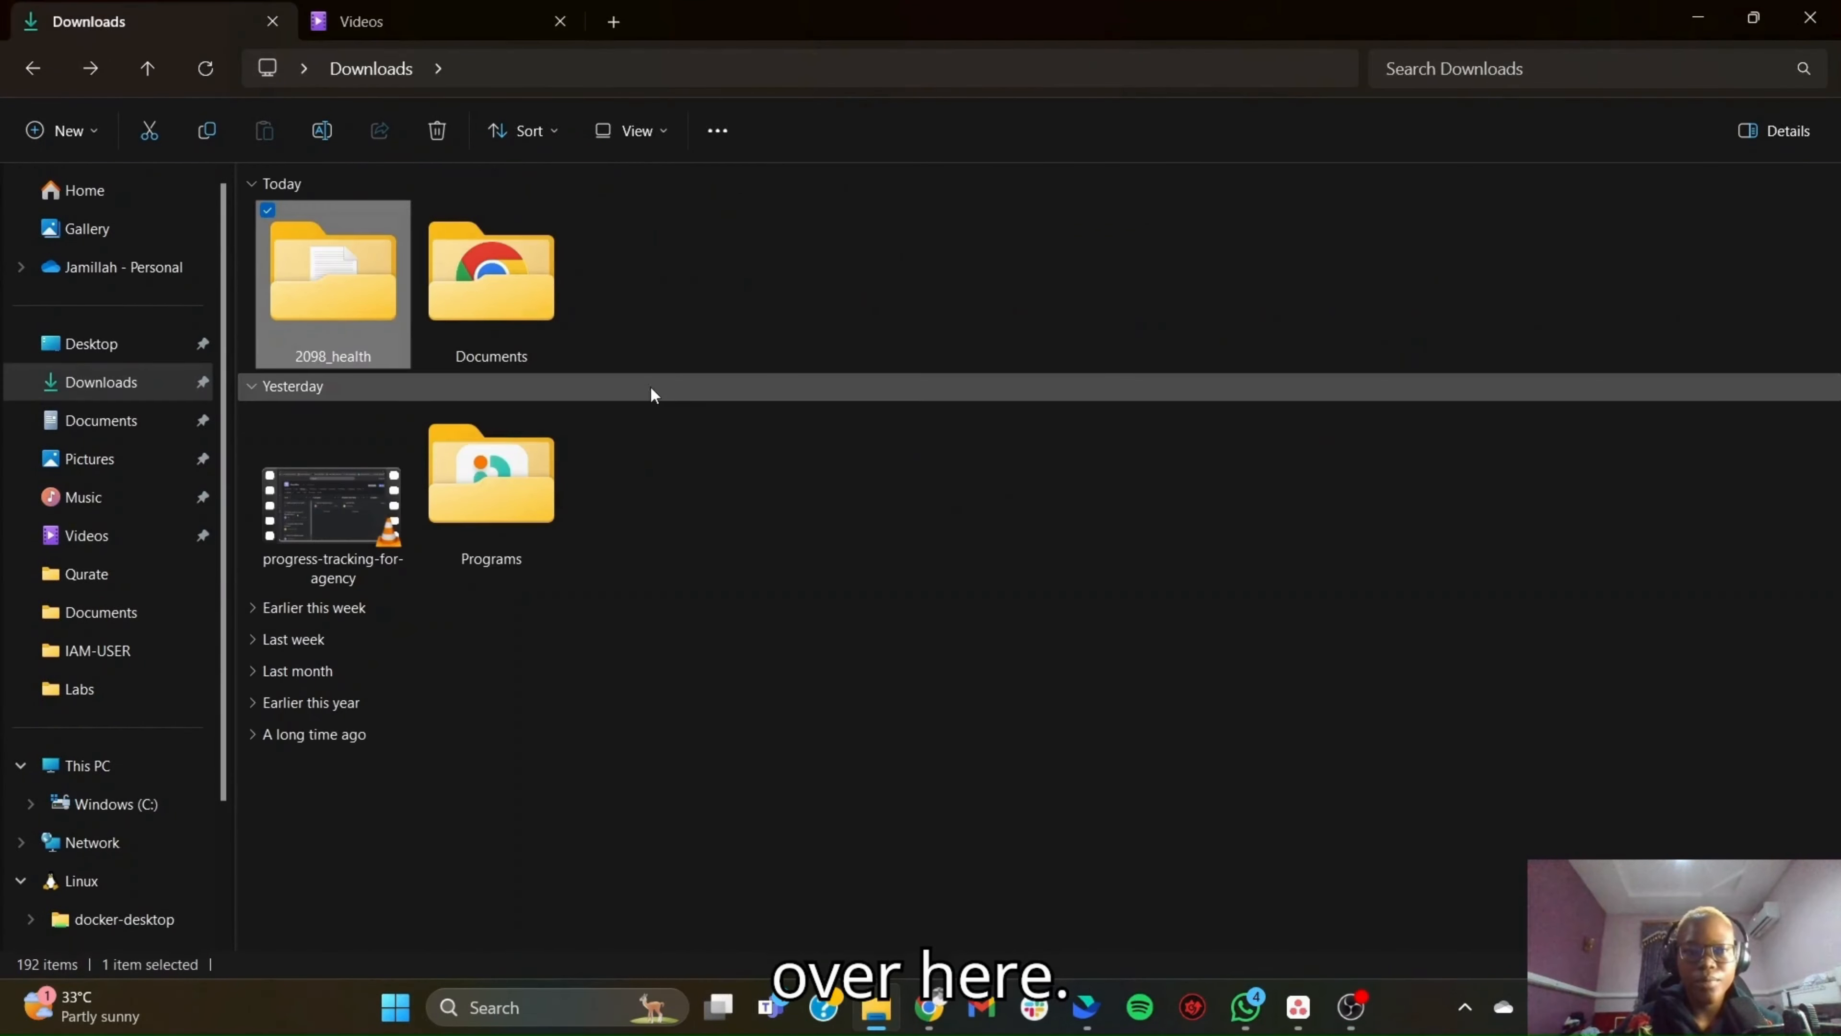
click(1753, 17)
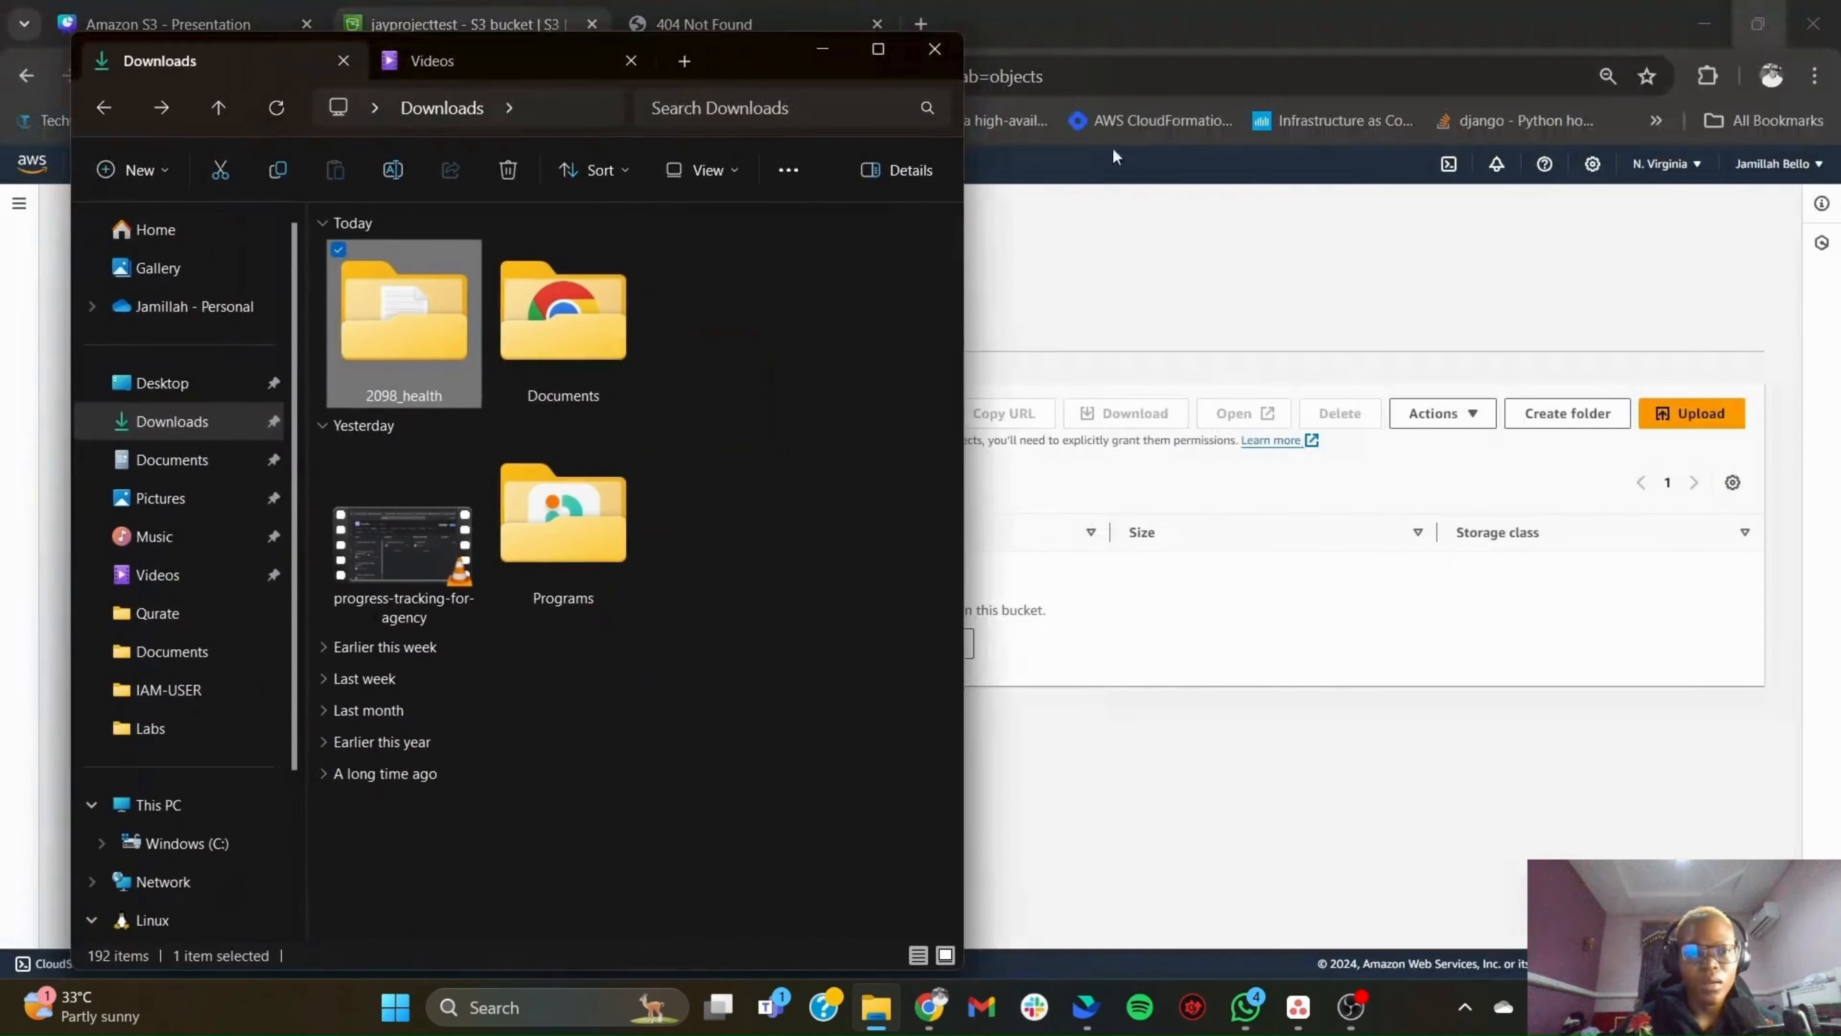
double_click(391, 332)
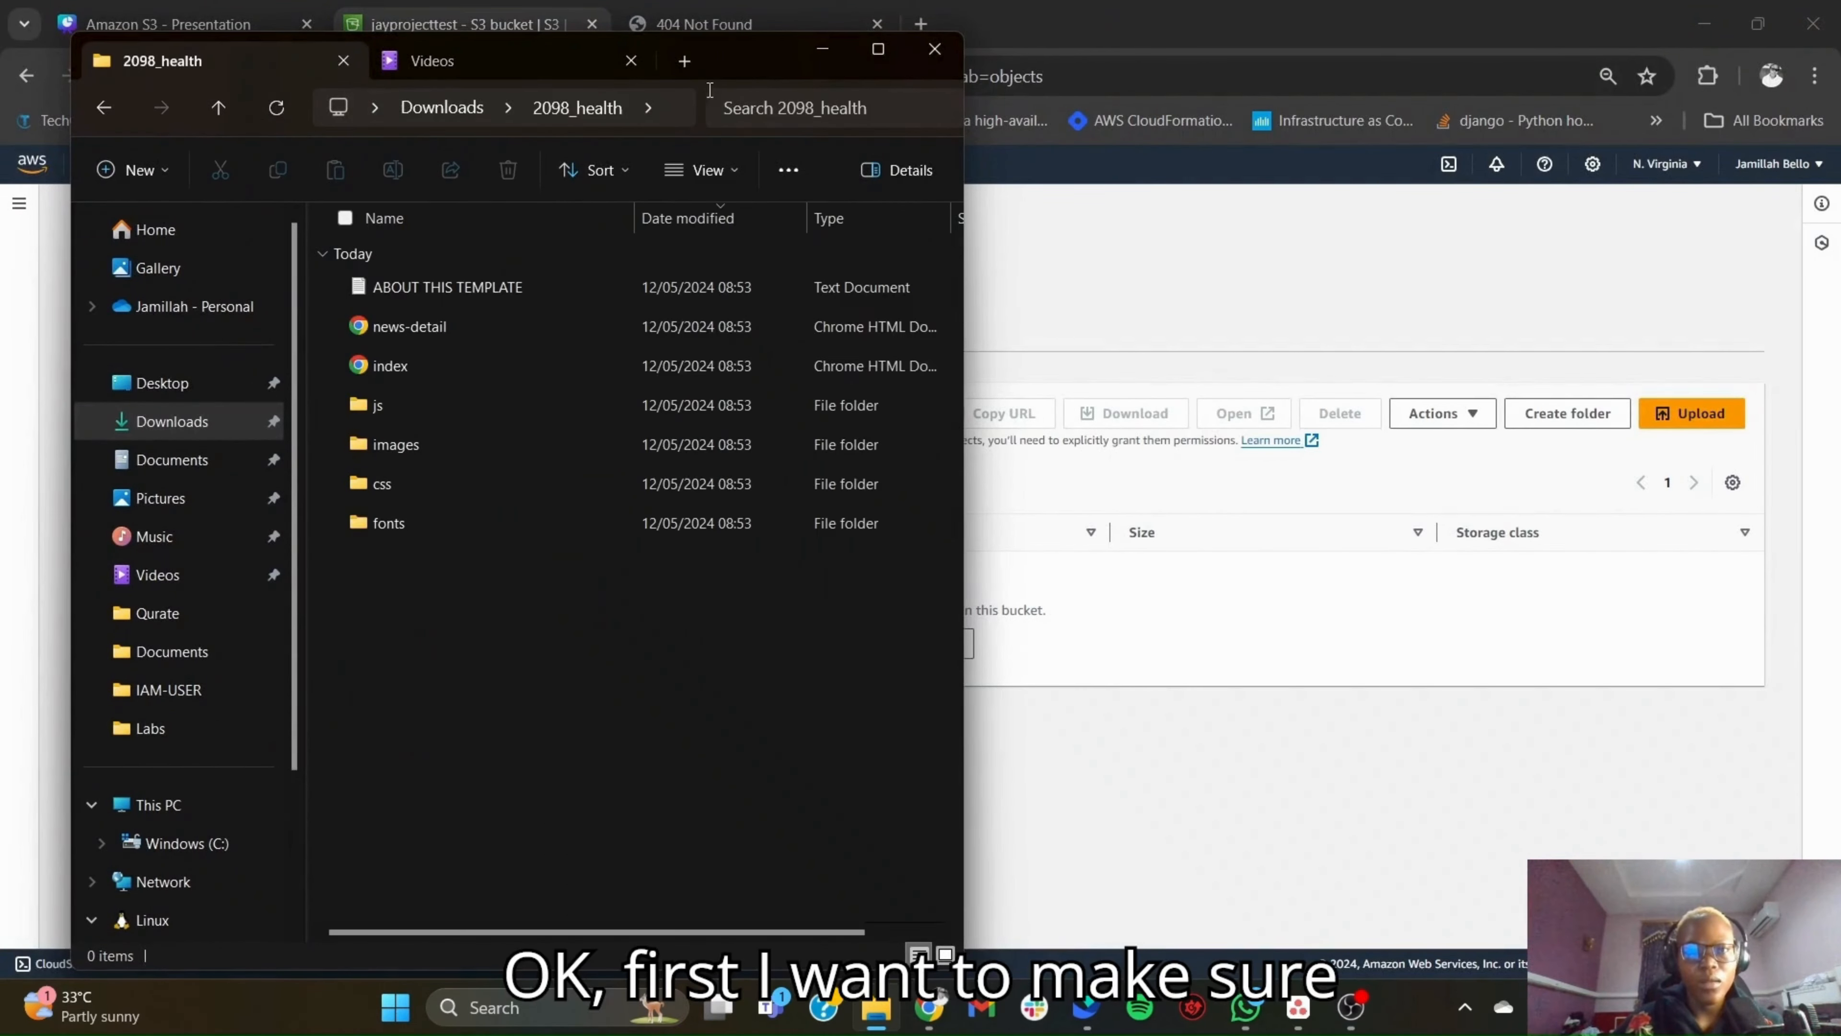
drag(734, 69, 639, 73)
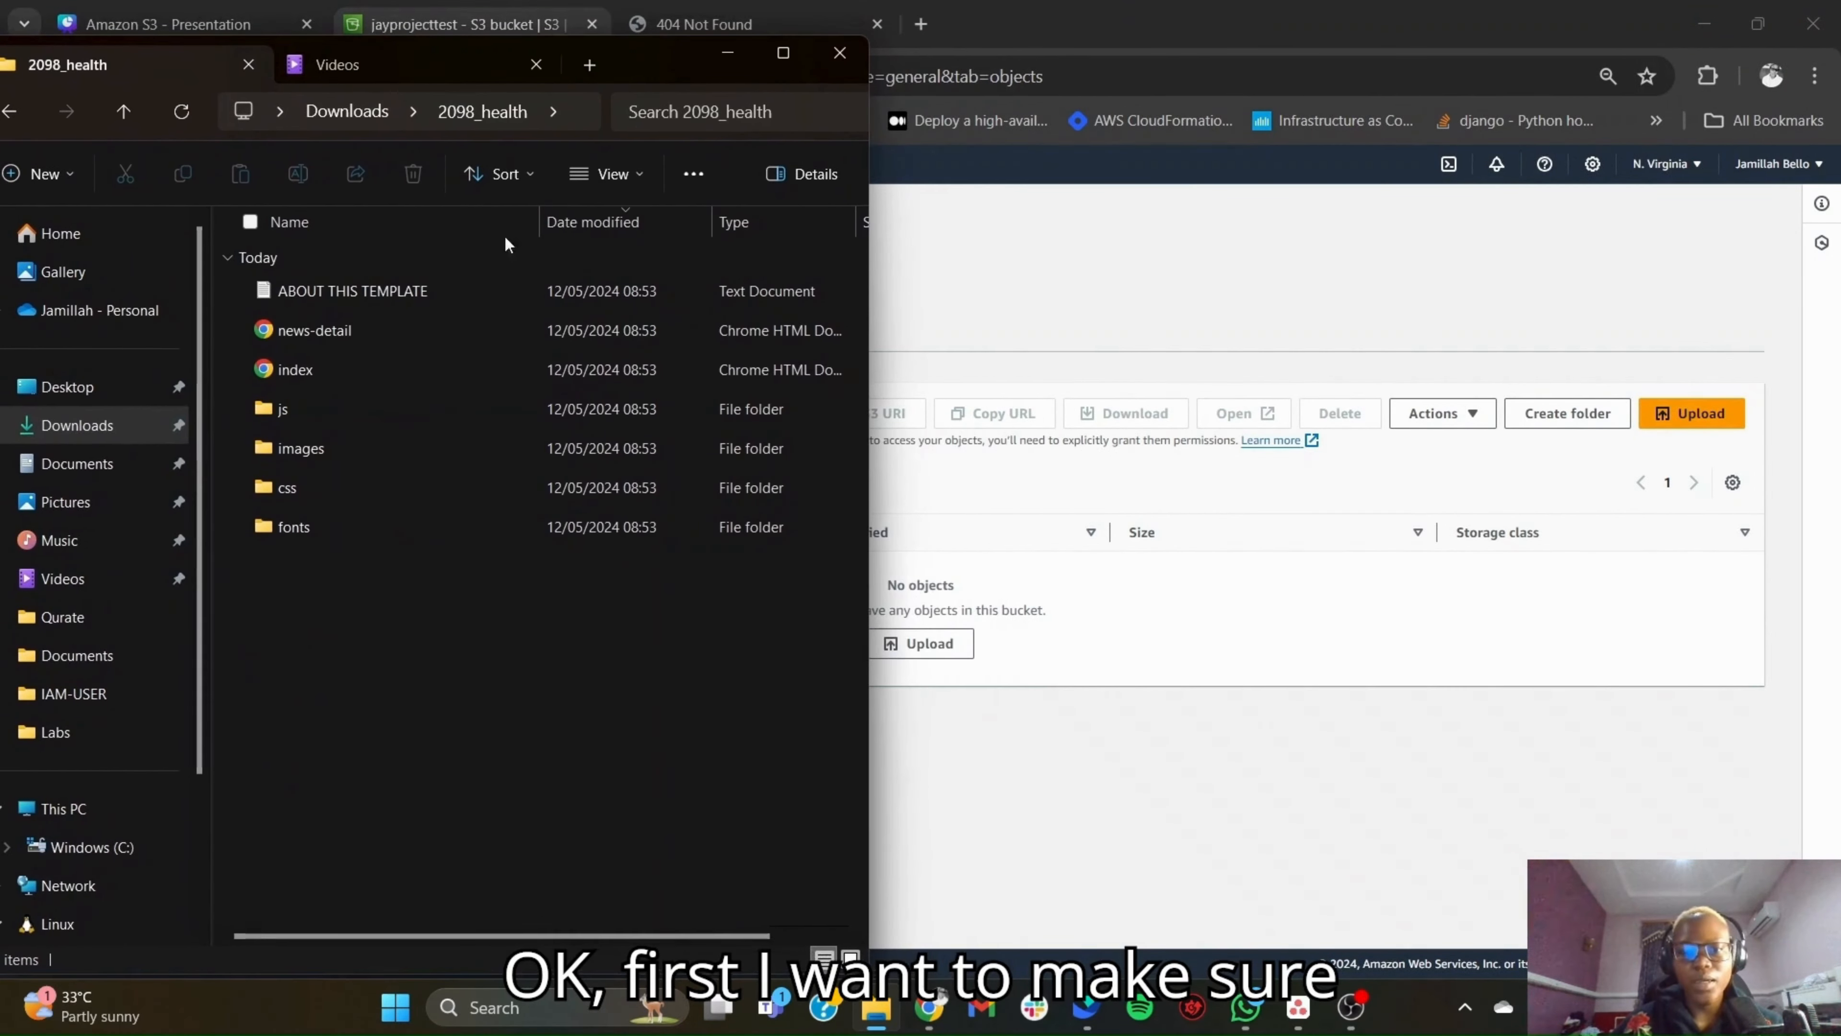
- Add only the index file from the 2098_health folder to the bucket's upload list
drag(329, 367, 555, 461)
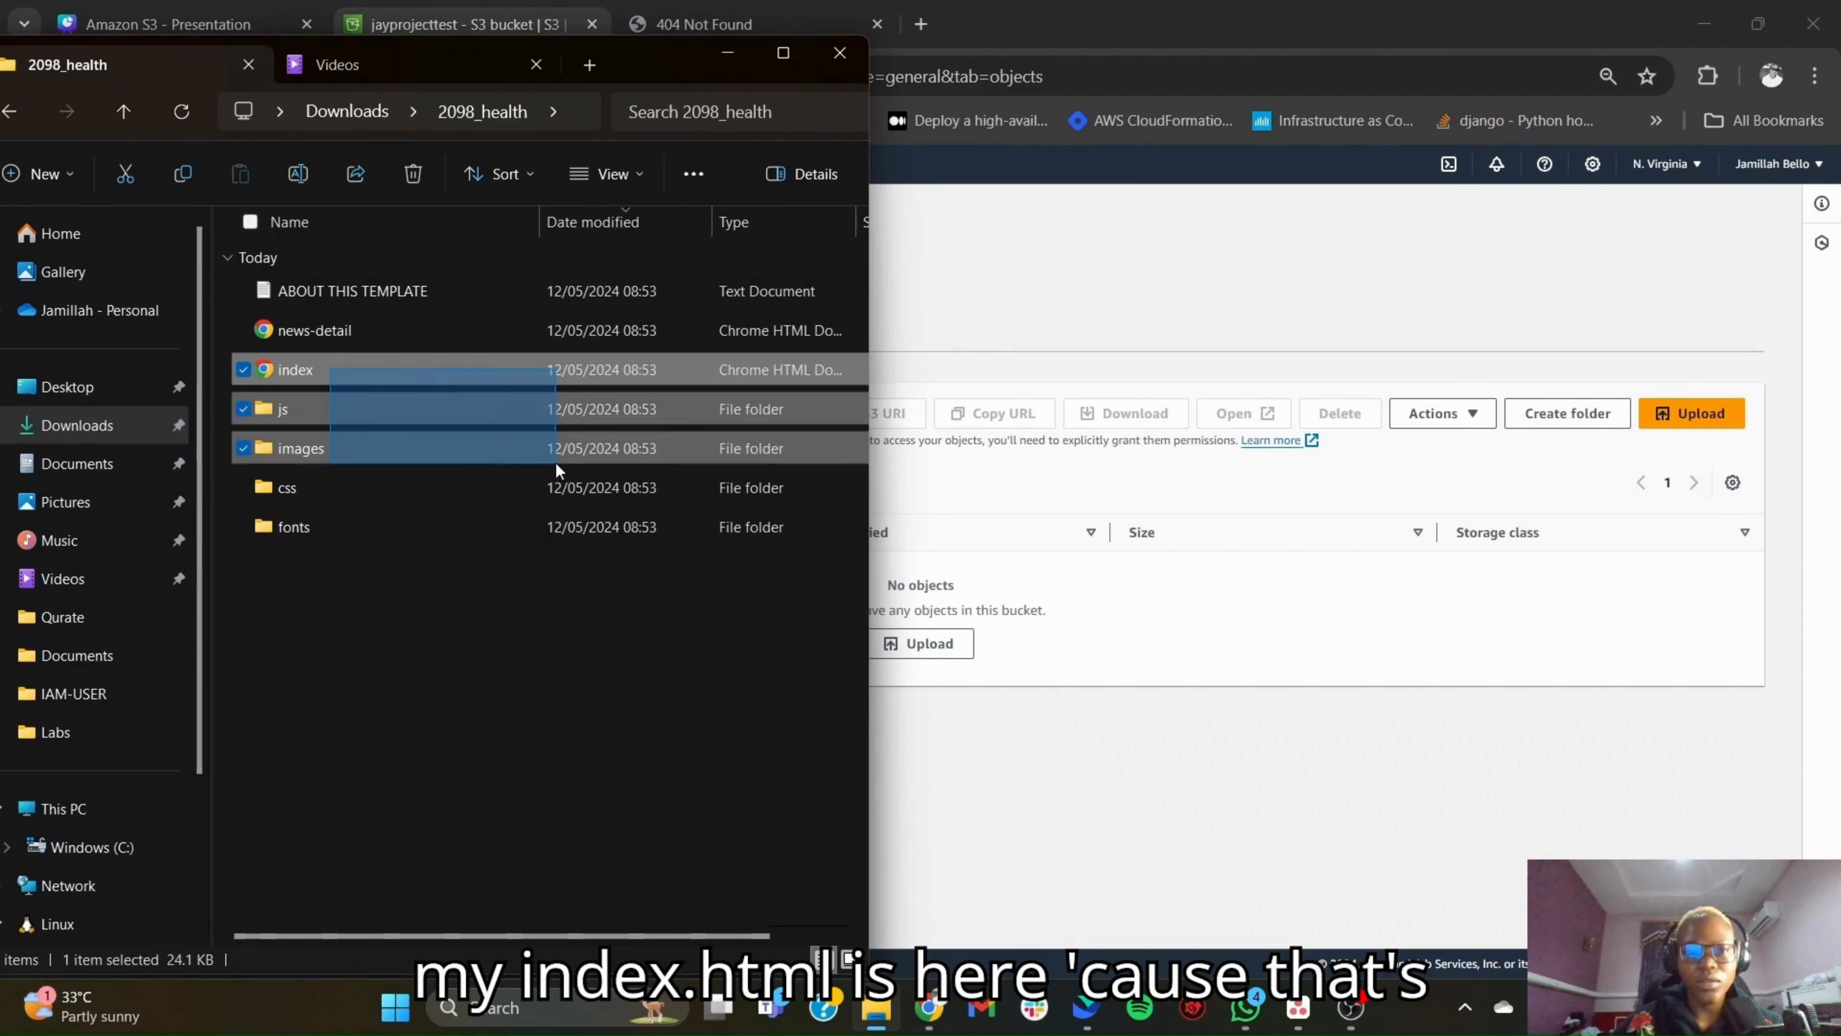
click(520, 371)
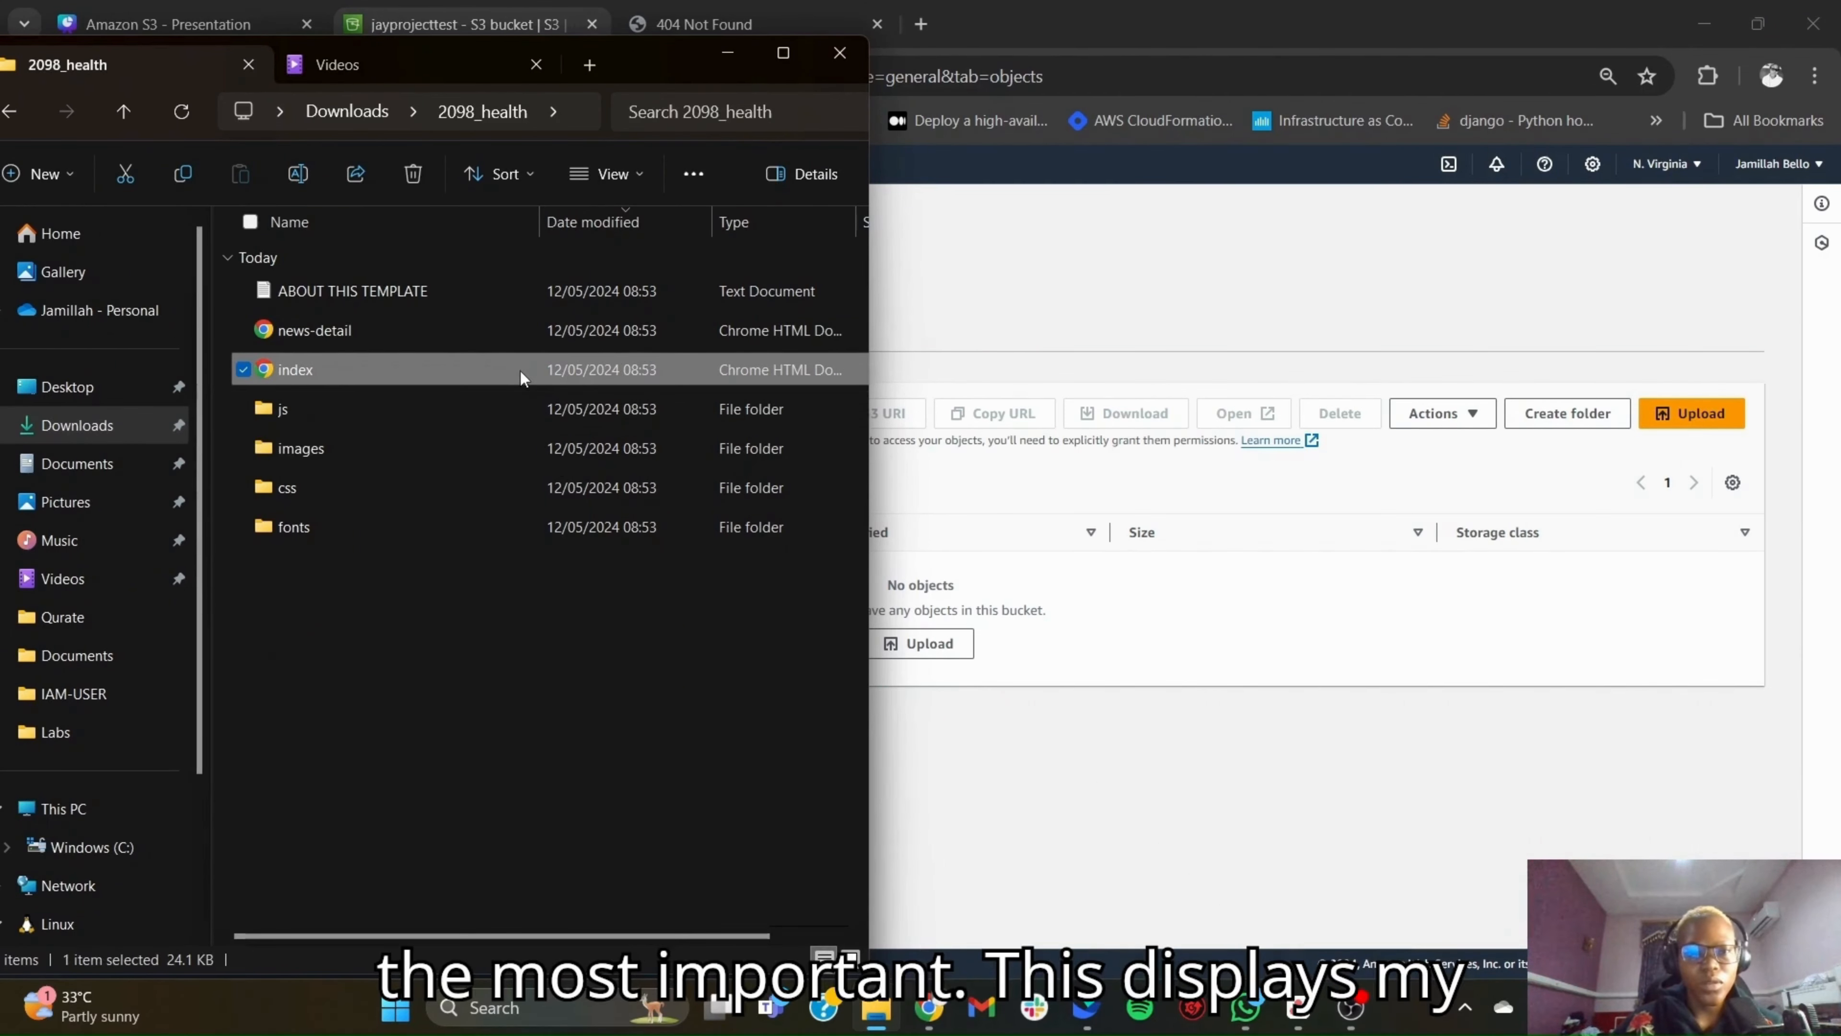
drag(520, 371, 1033, 647)
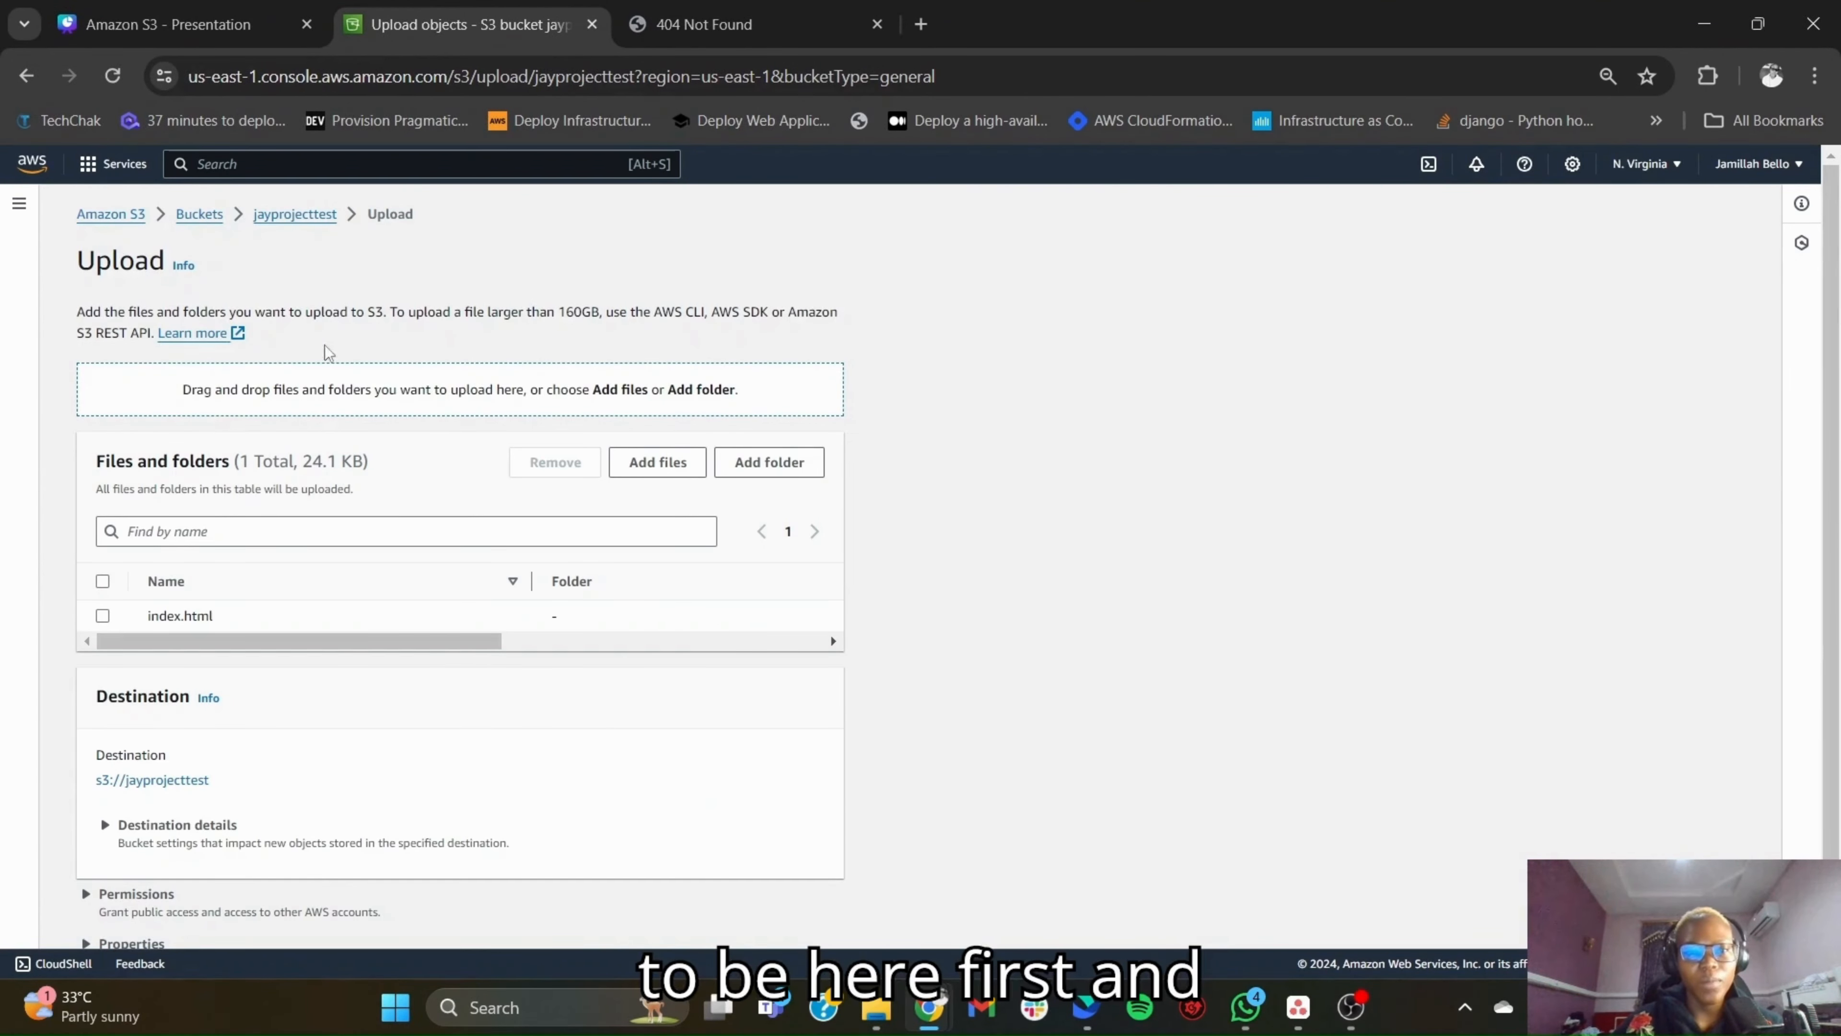
- Add all remaining files and folders of 2098_health except index to the bucket's upload list
mouse_move(890, 1012)
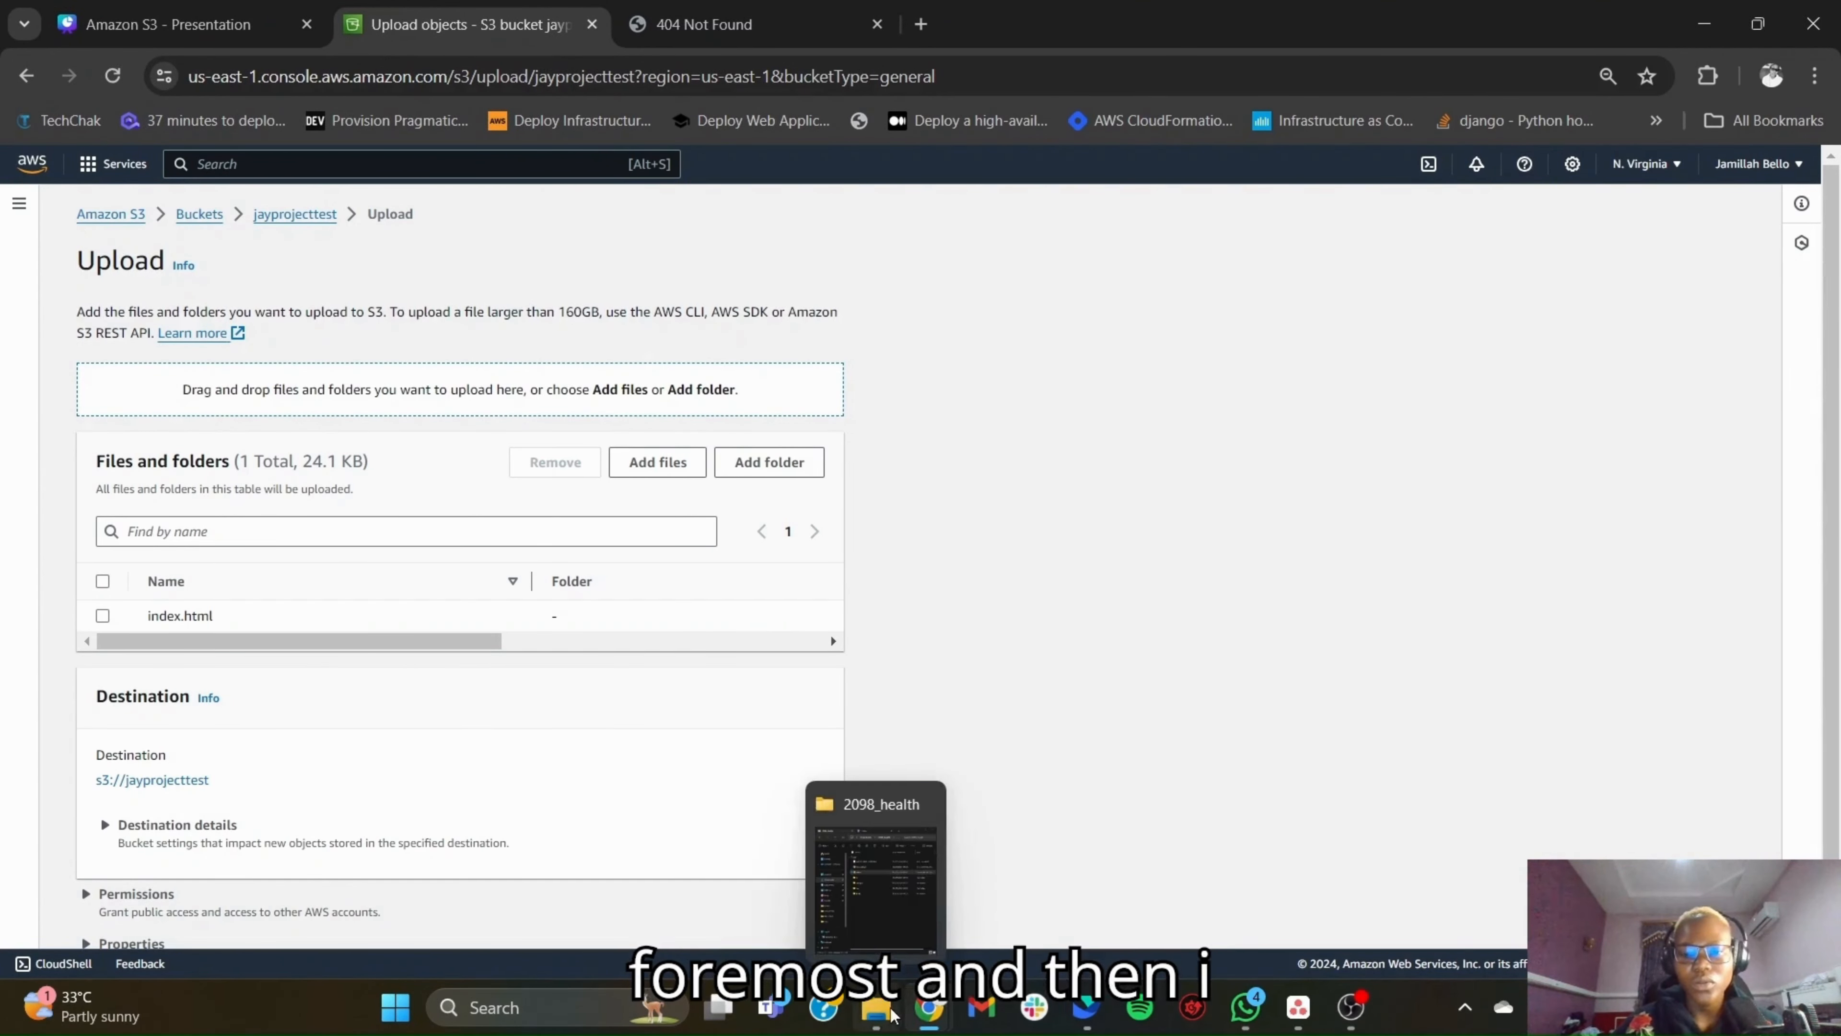
click(905, 901)
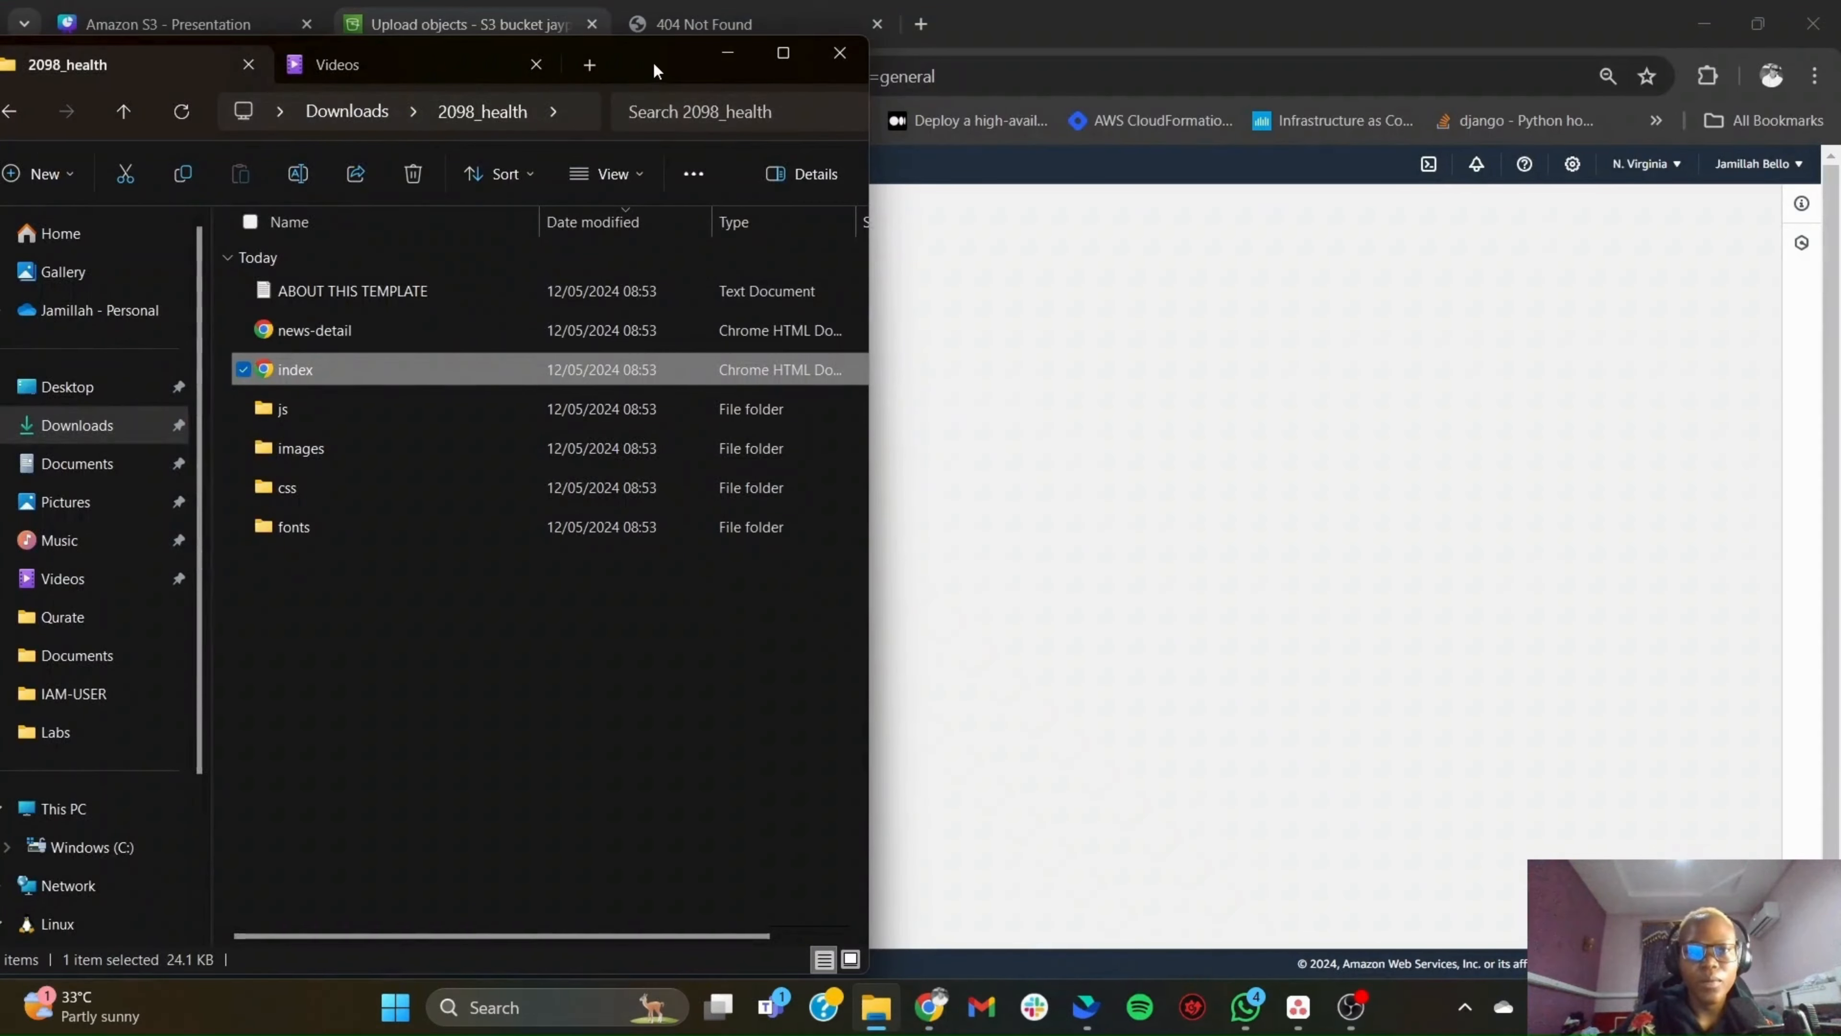
drag(660, 64, 1566, 108)
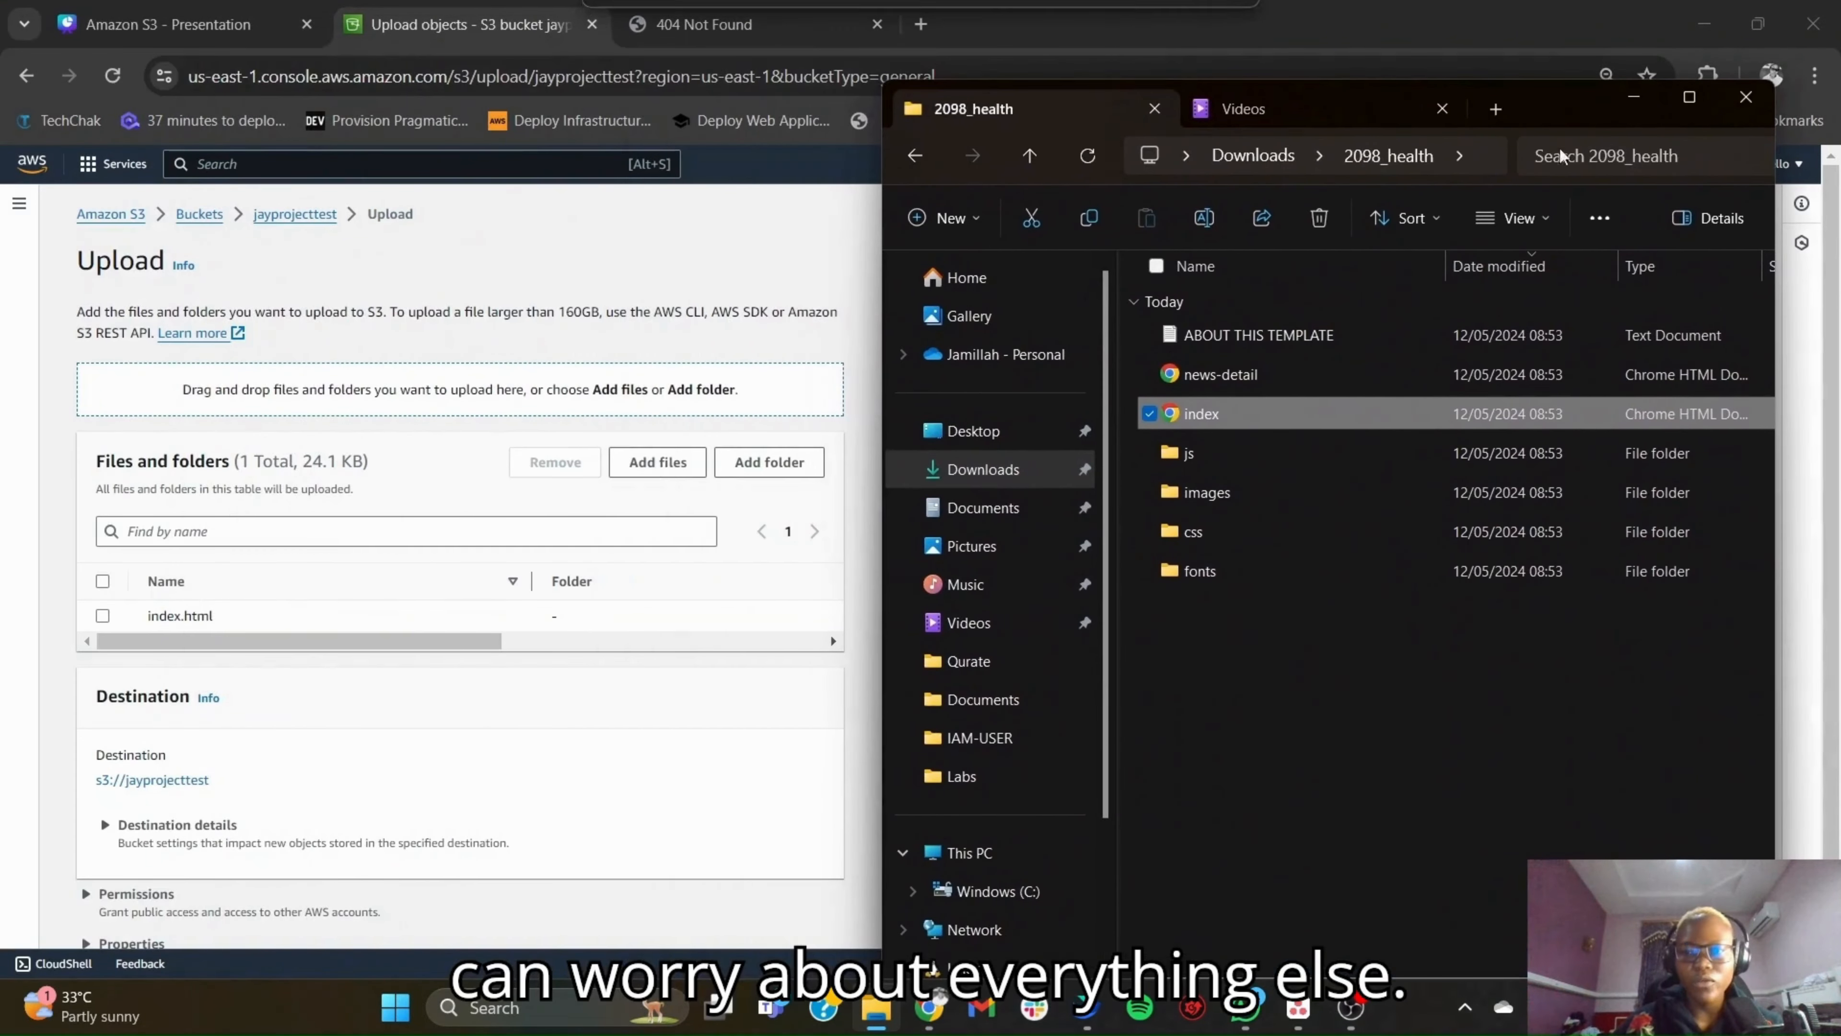
click(1362, 673)
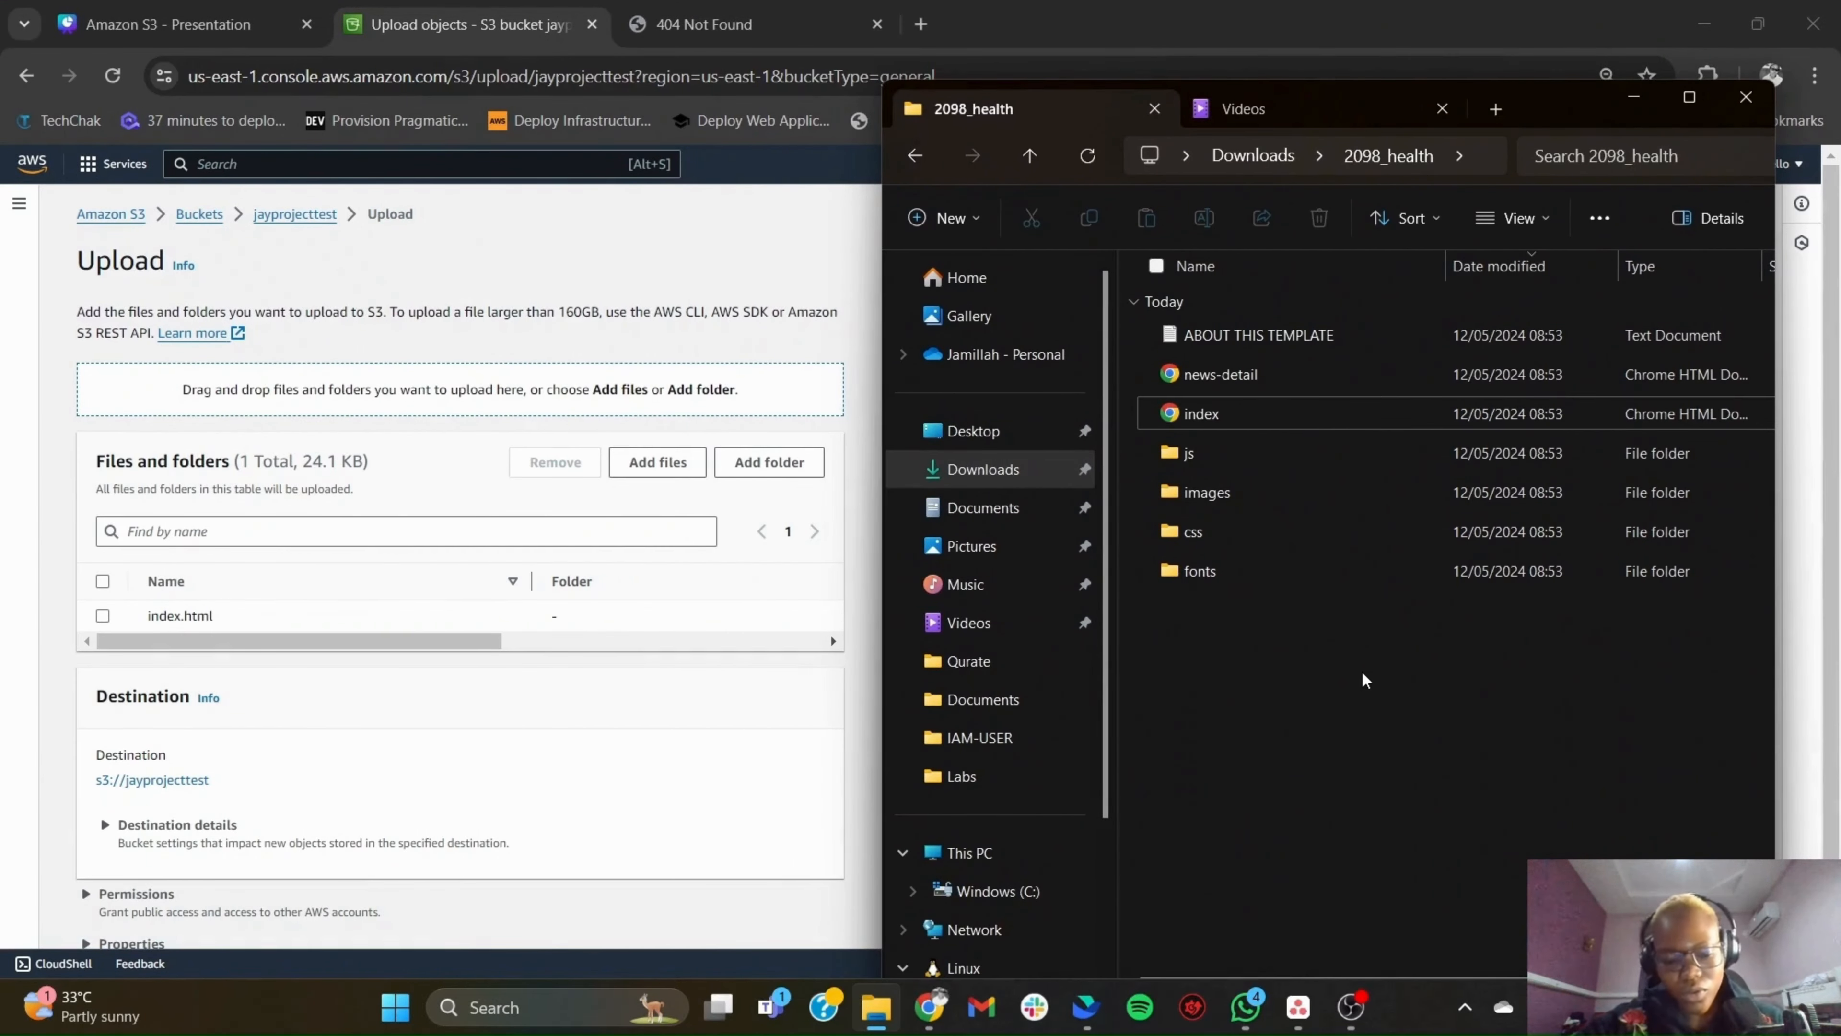
key(ctrl+a)
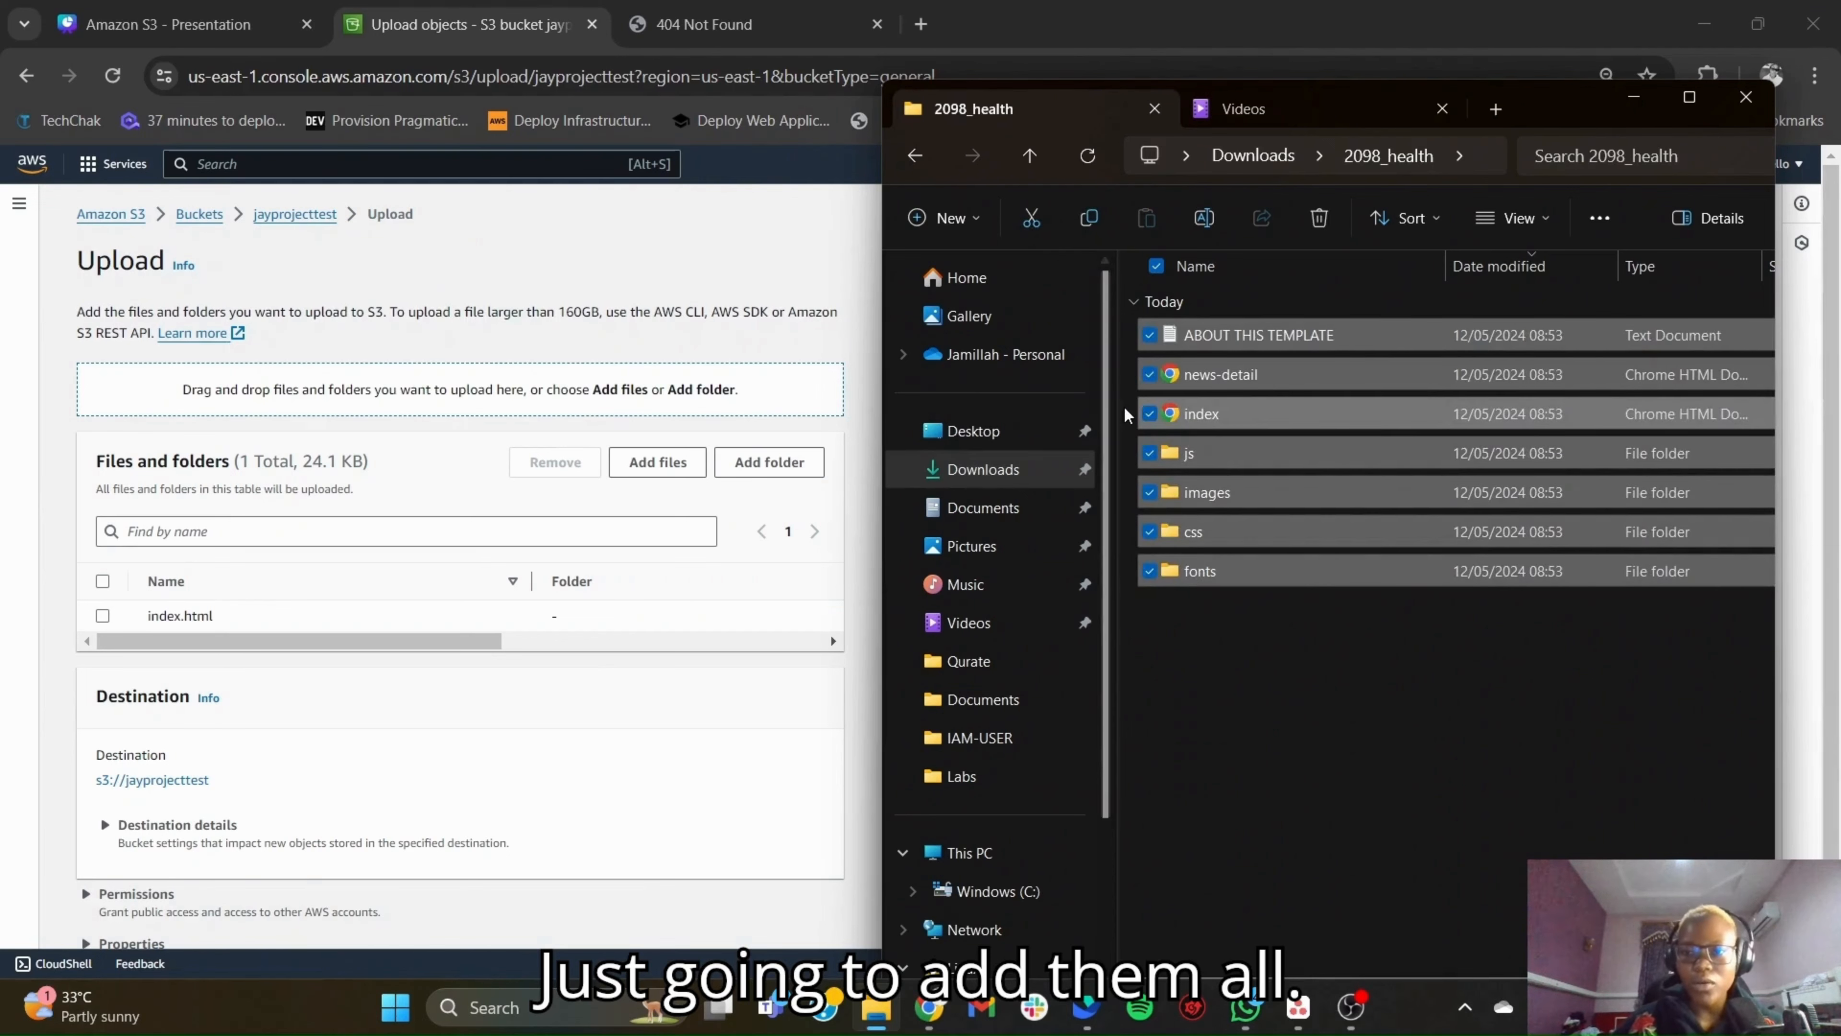
click(1150, 414)
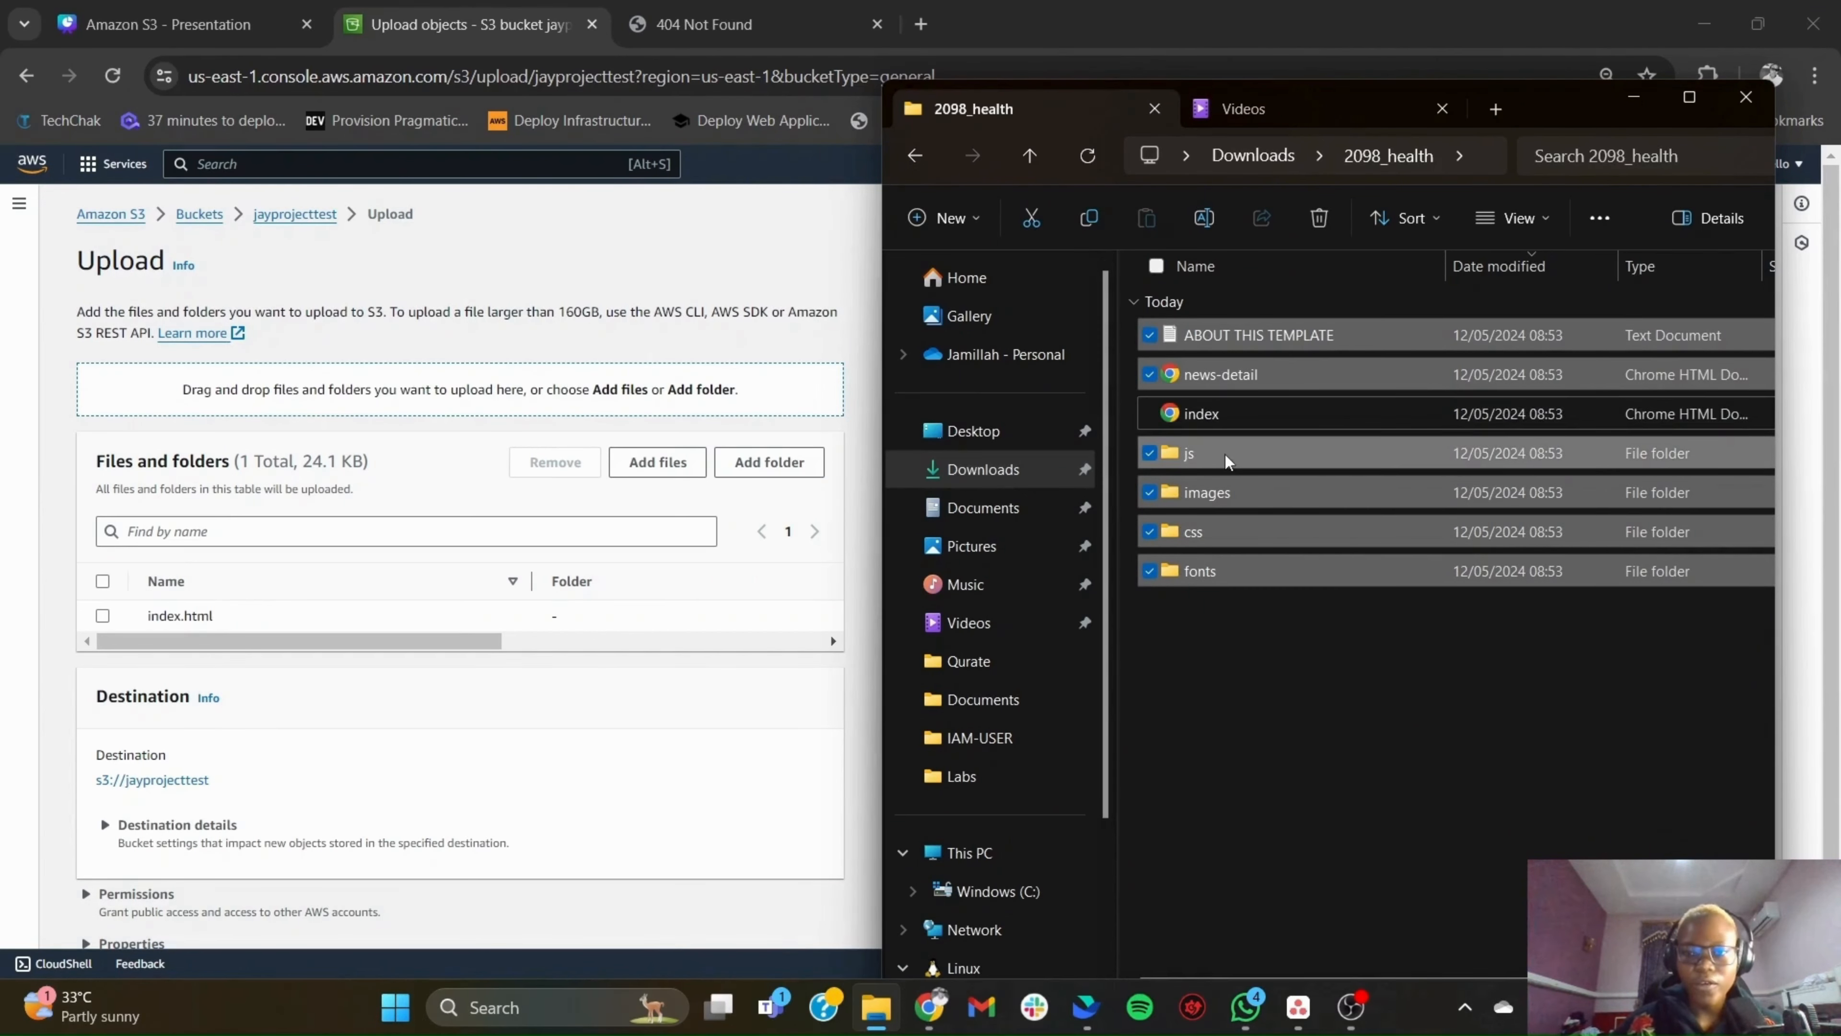
drag(1225, 460, 607, 610)
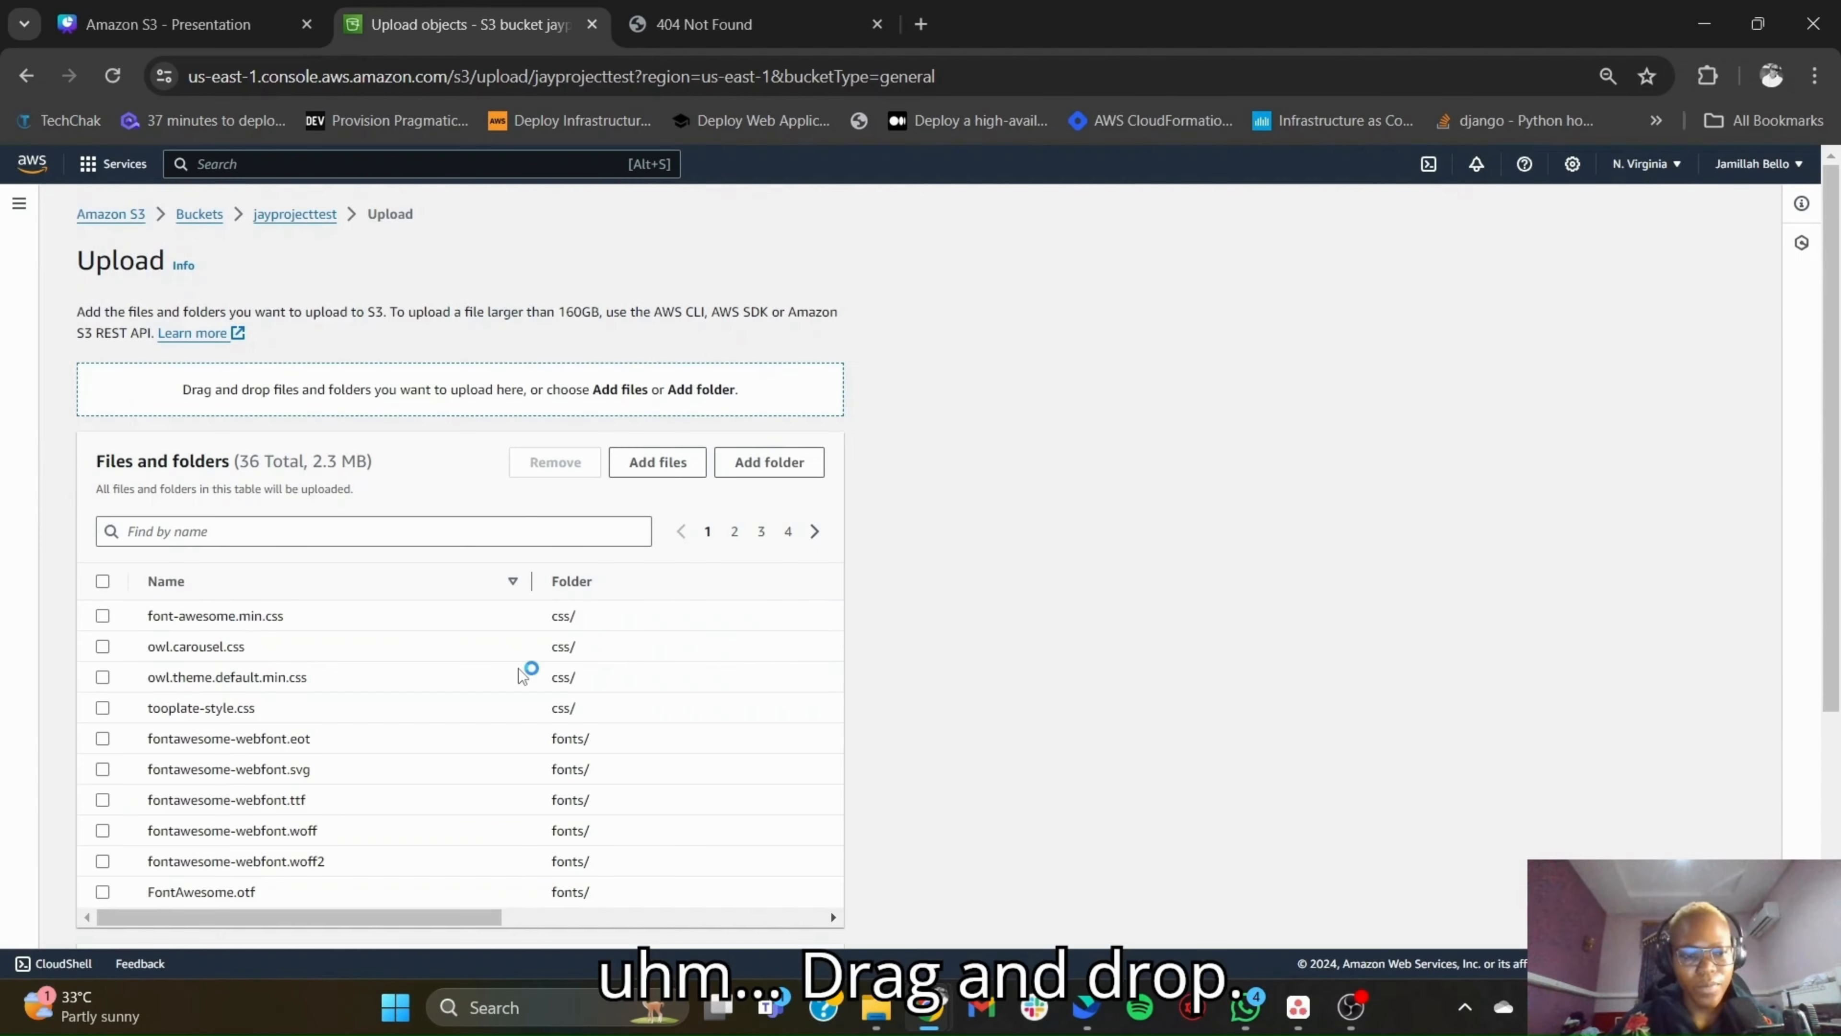
- Review the listed website files and upload them to s3://jayprojecttest
scroll(525, 673, down, 2)
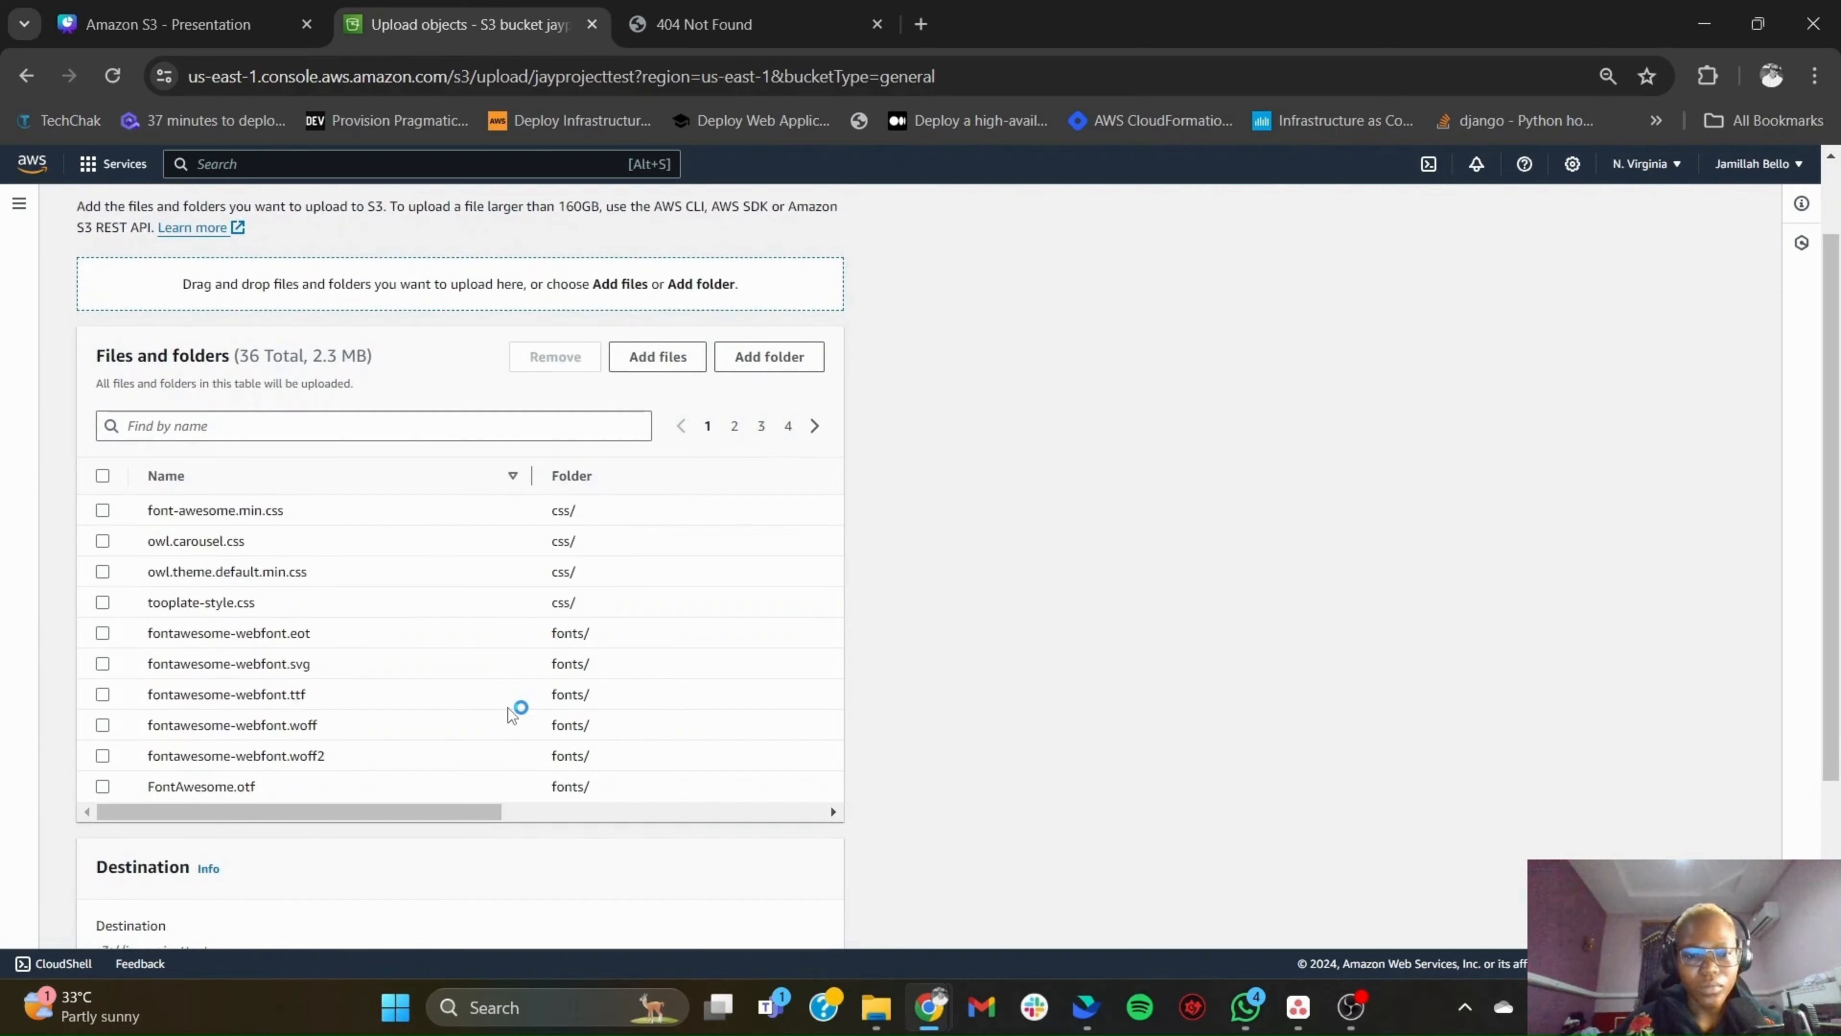
scroll(507, 708, up, 1)
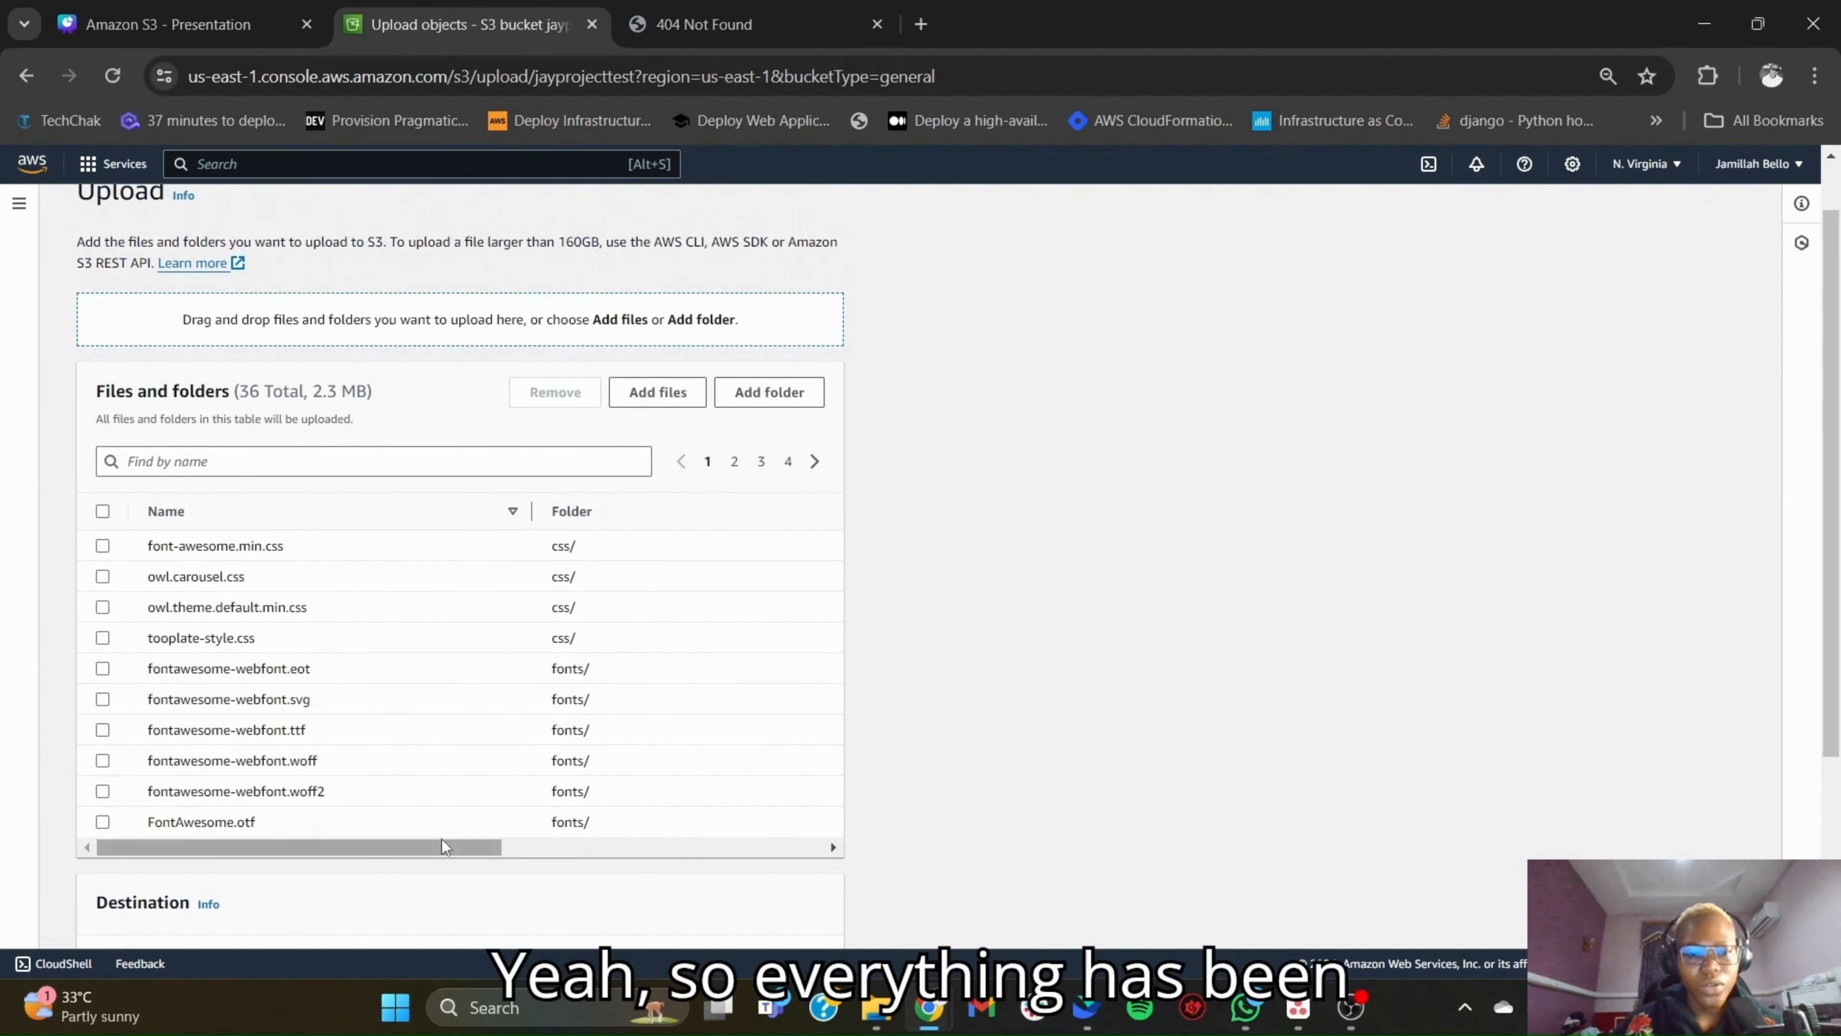
scroll(489, 705, up, 1)
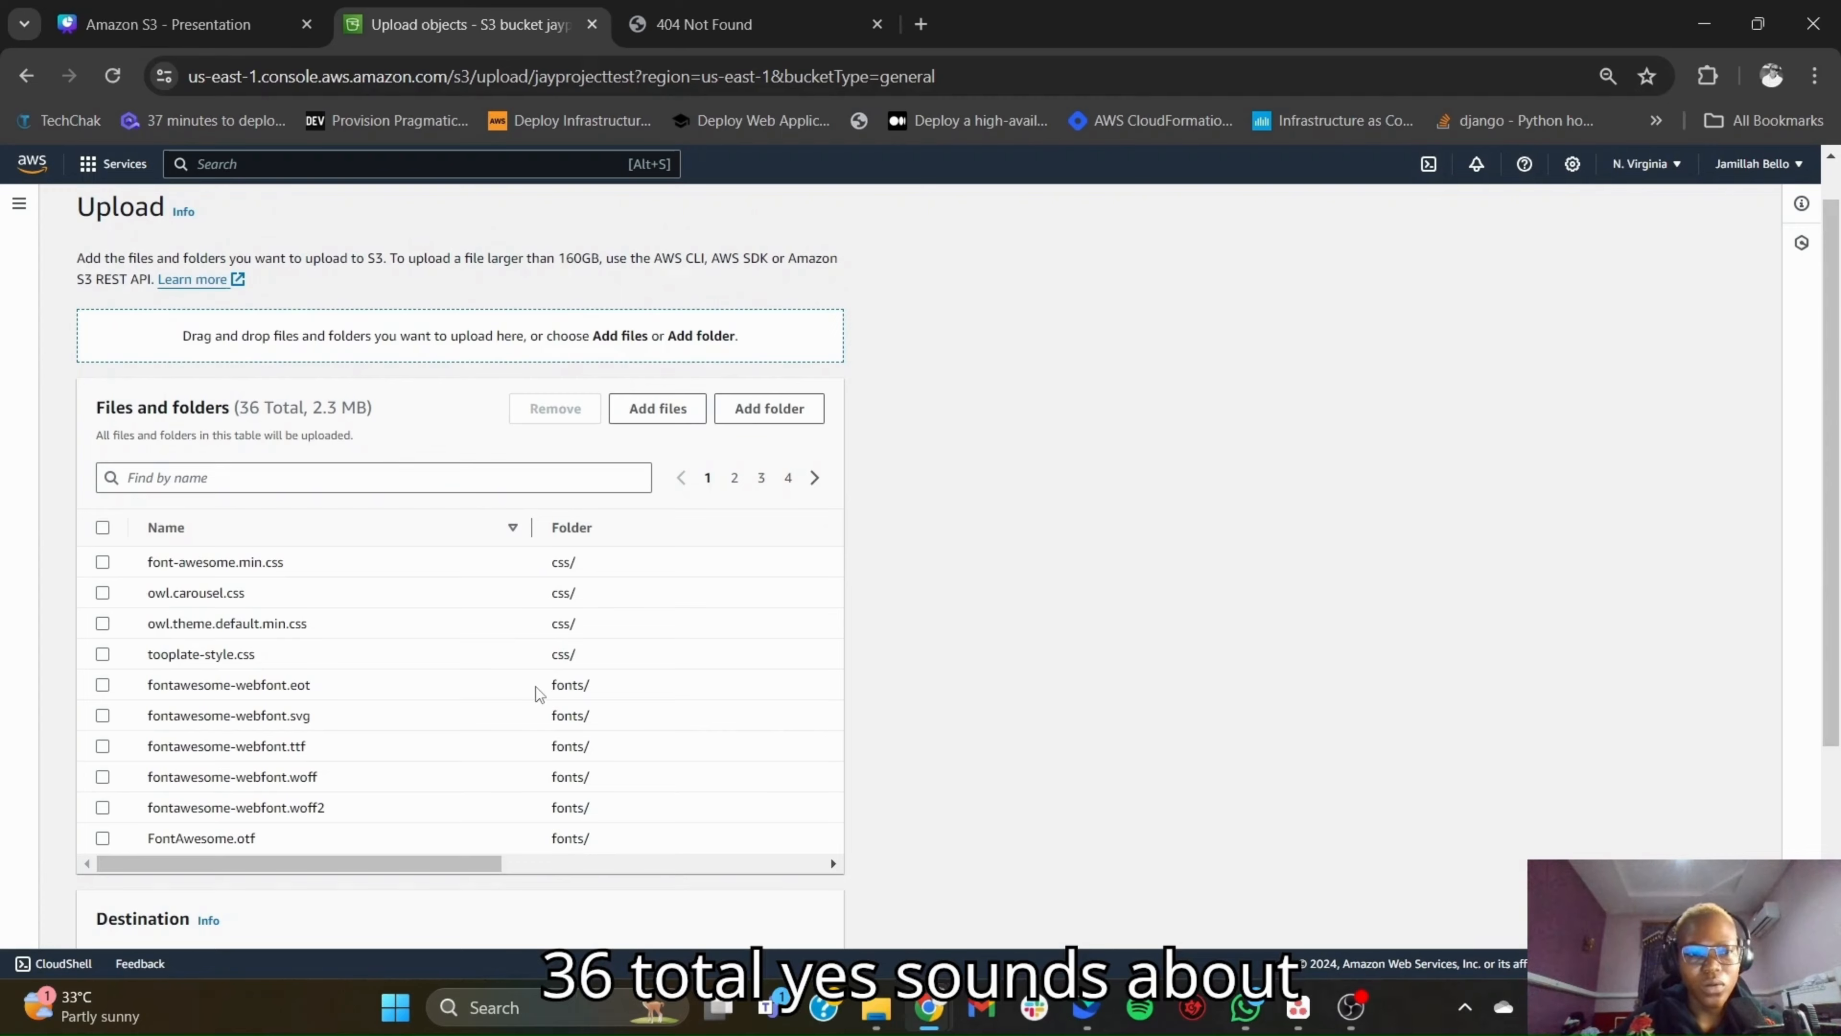
scroll(538, 694, down, 3)
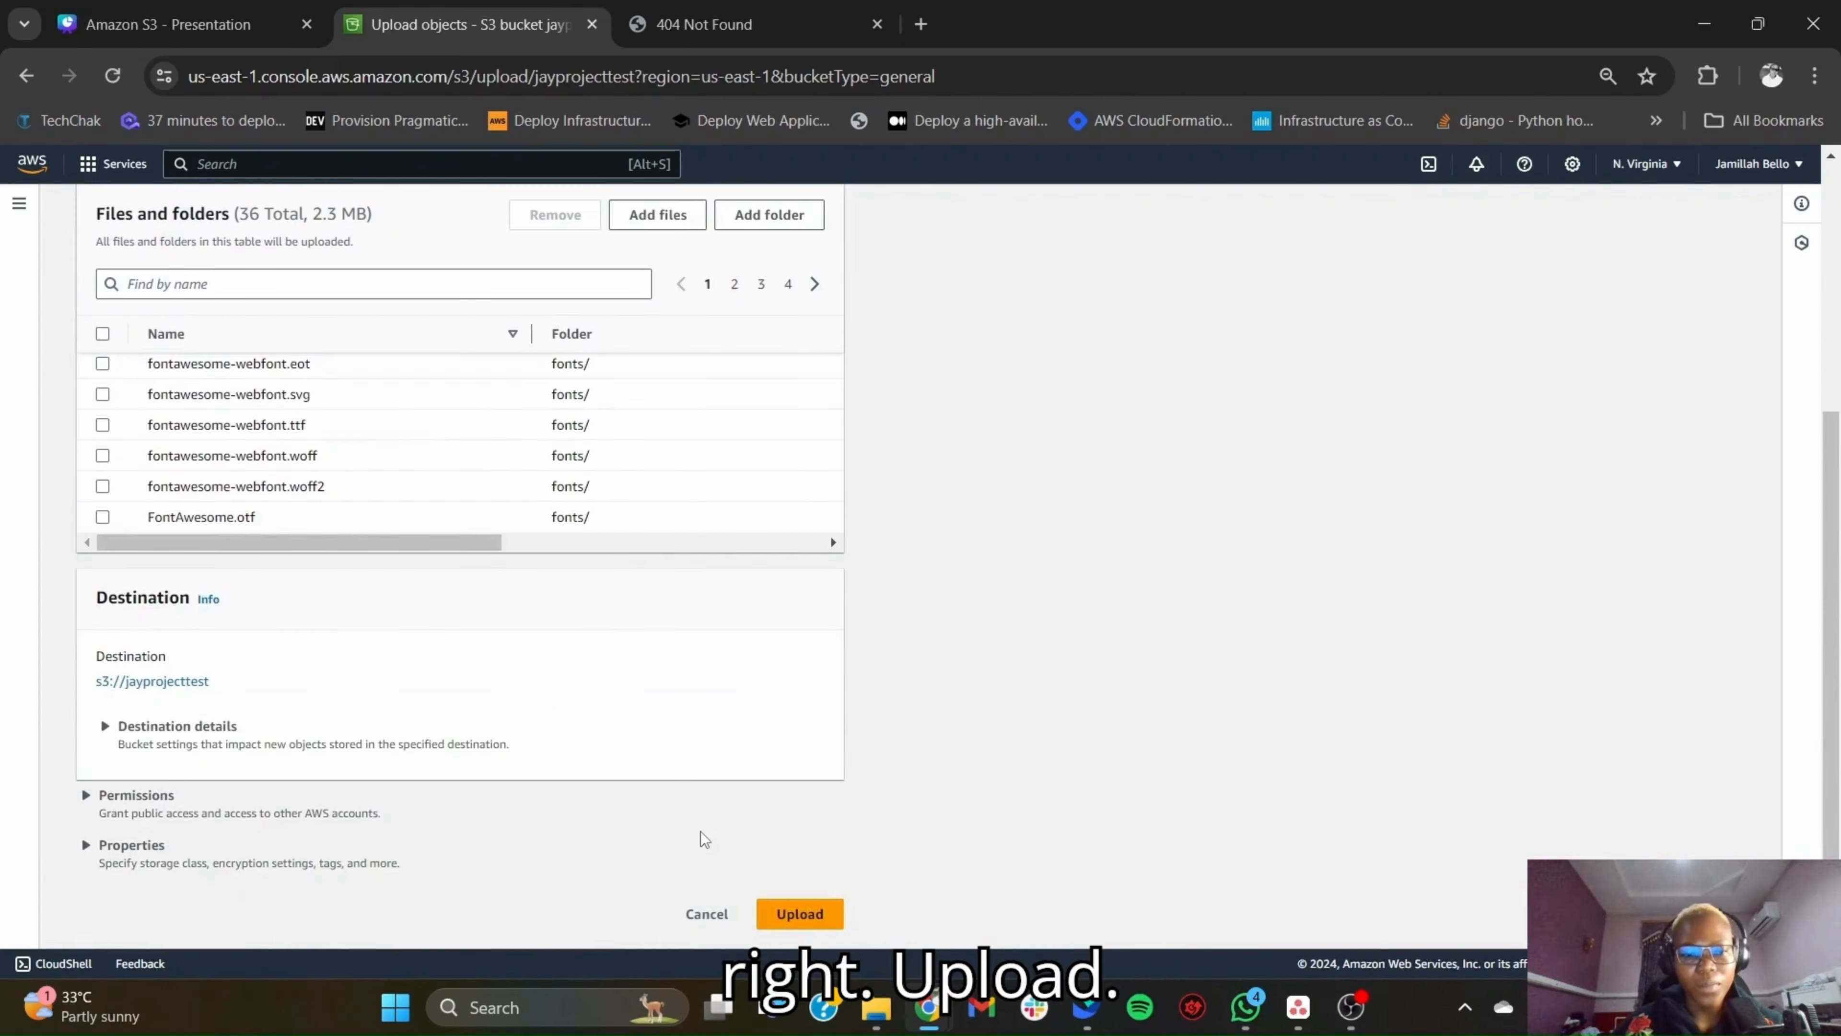
click(815, 911)
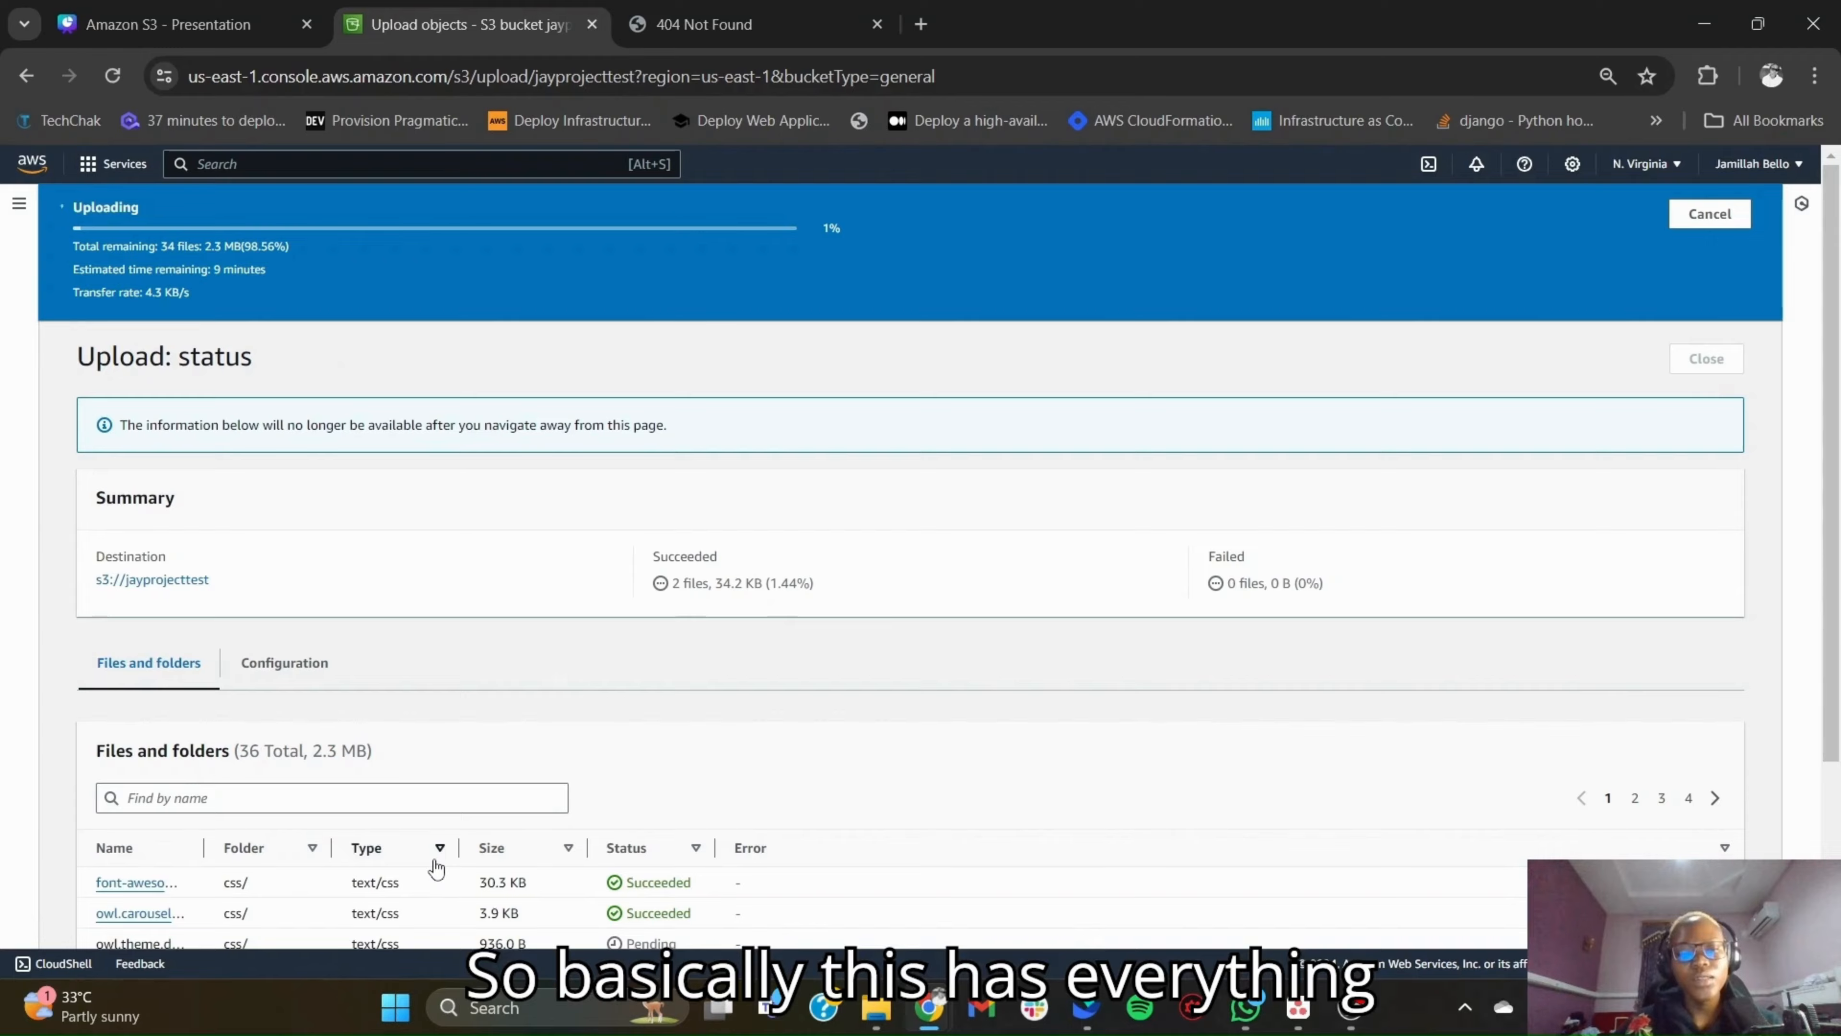
- Follow the status of the file uploads, closing the 404 Not Found page and the finished upload status
scroll(435, 866, down, 3)
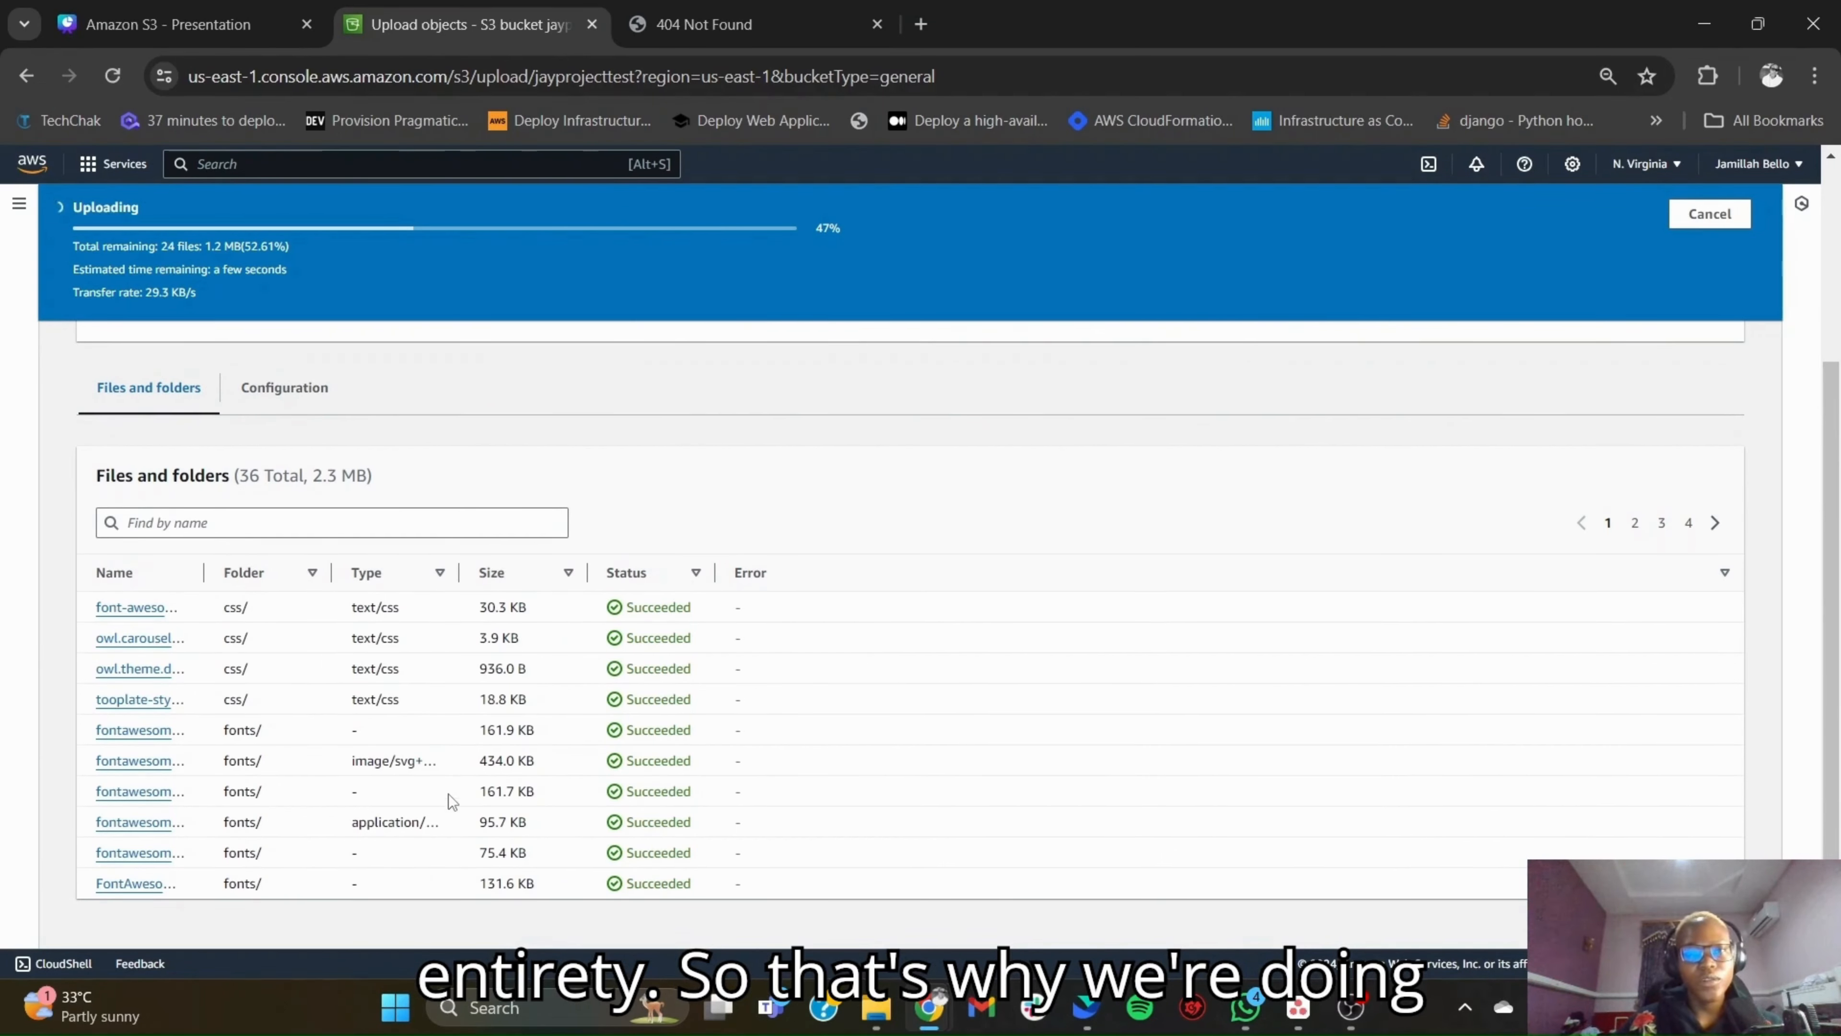
scroll(449, 794, up, 3)
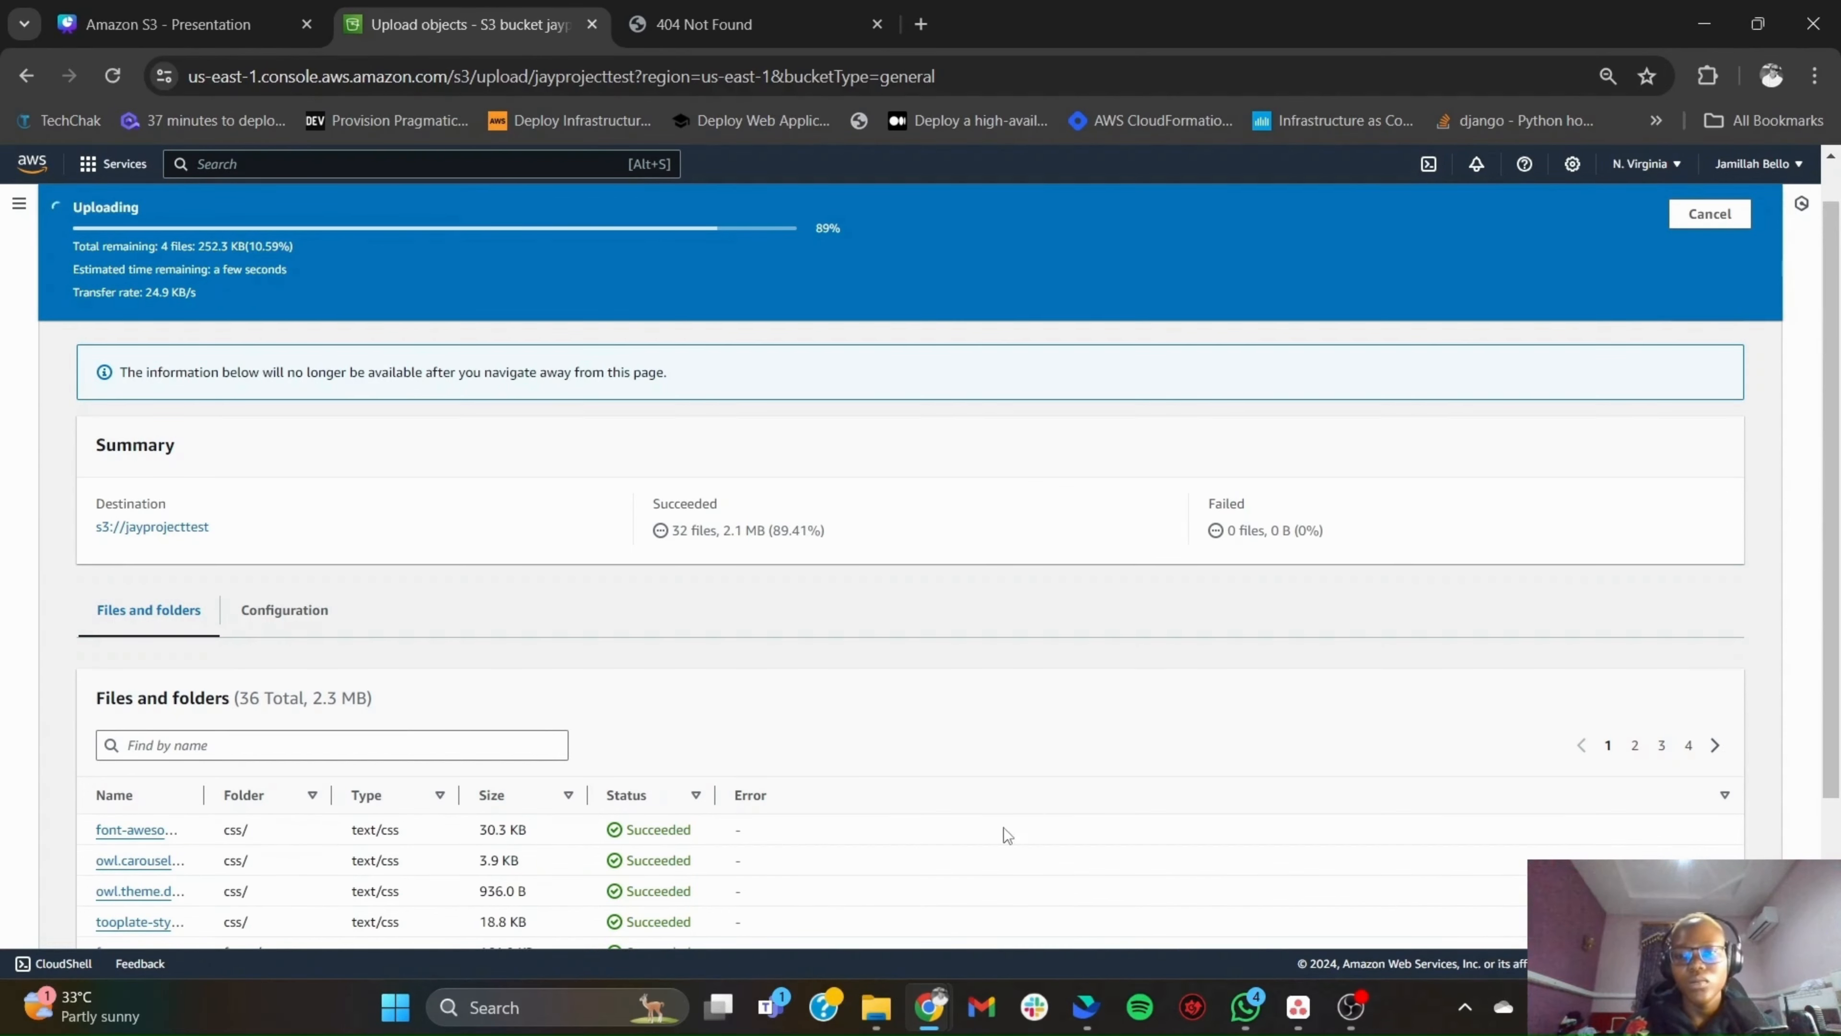
scroll(775, 791, down, 3)
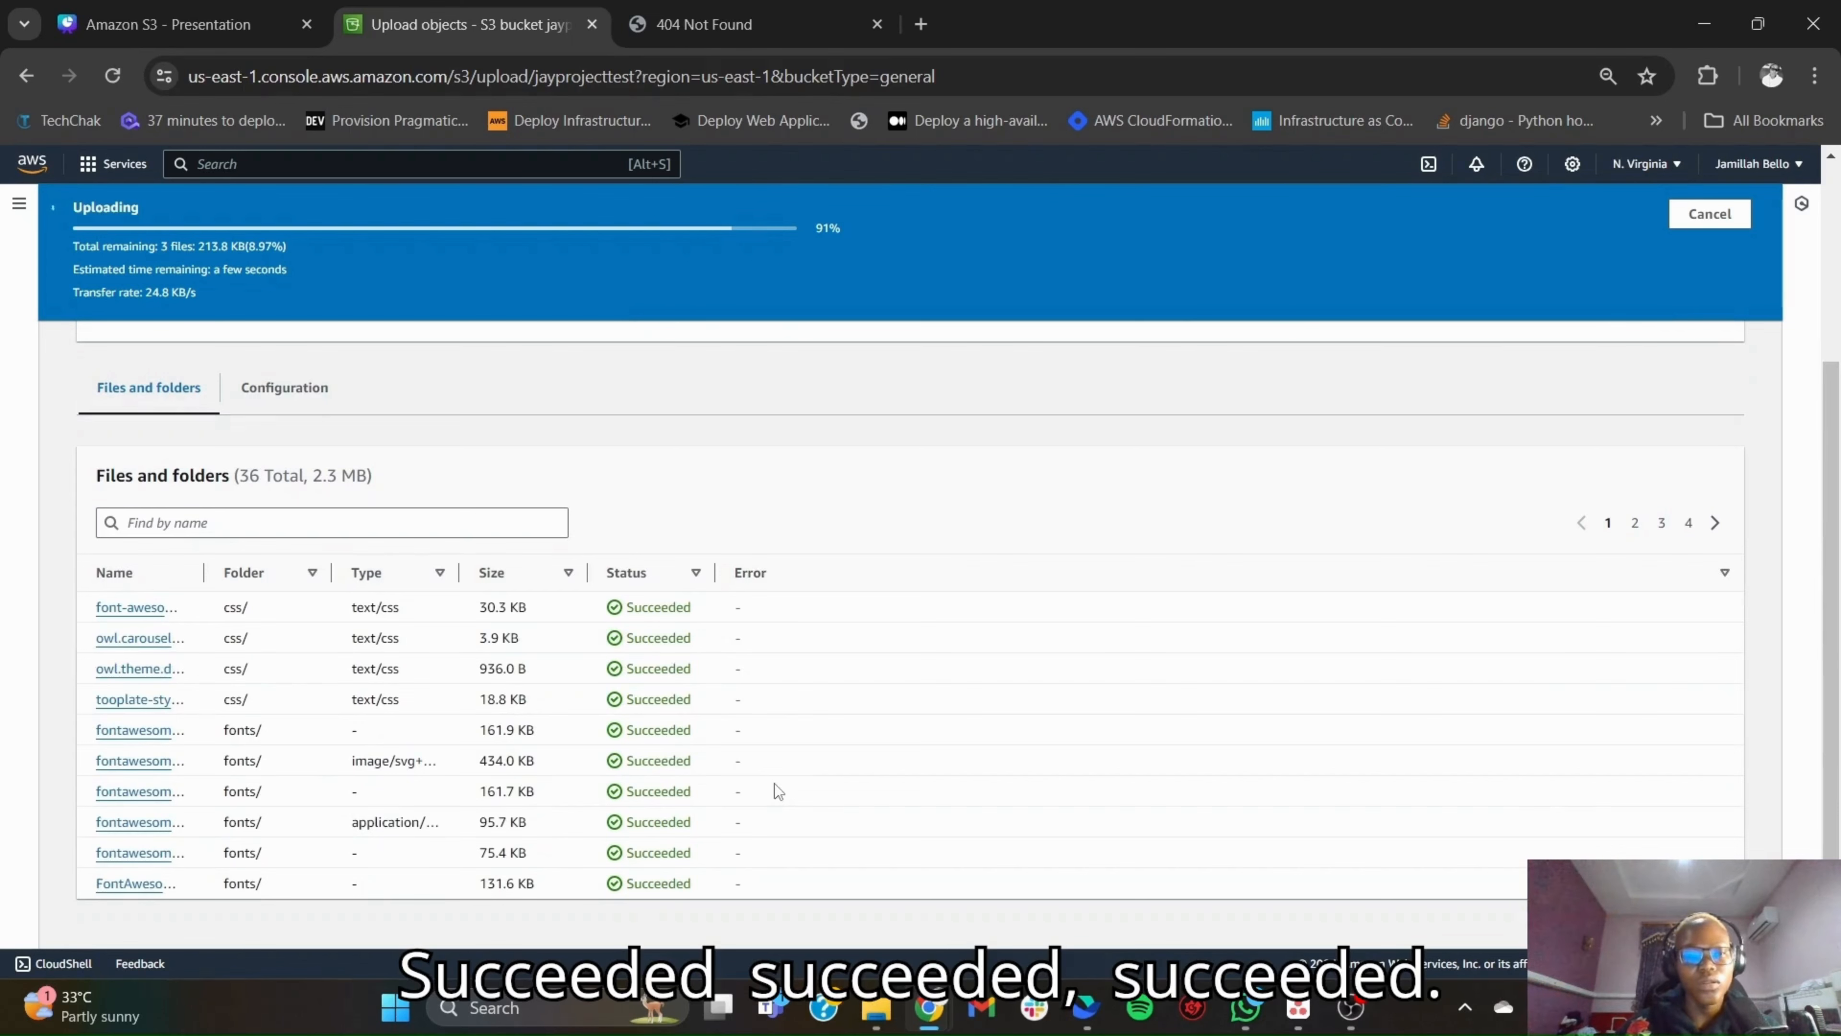
scroll(774, 784, up, 4)
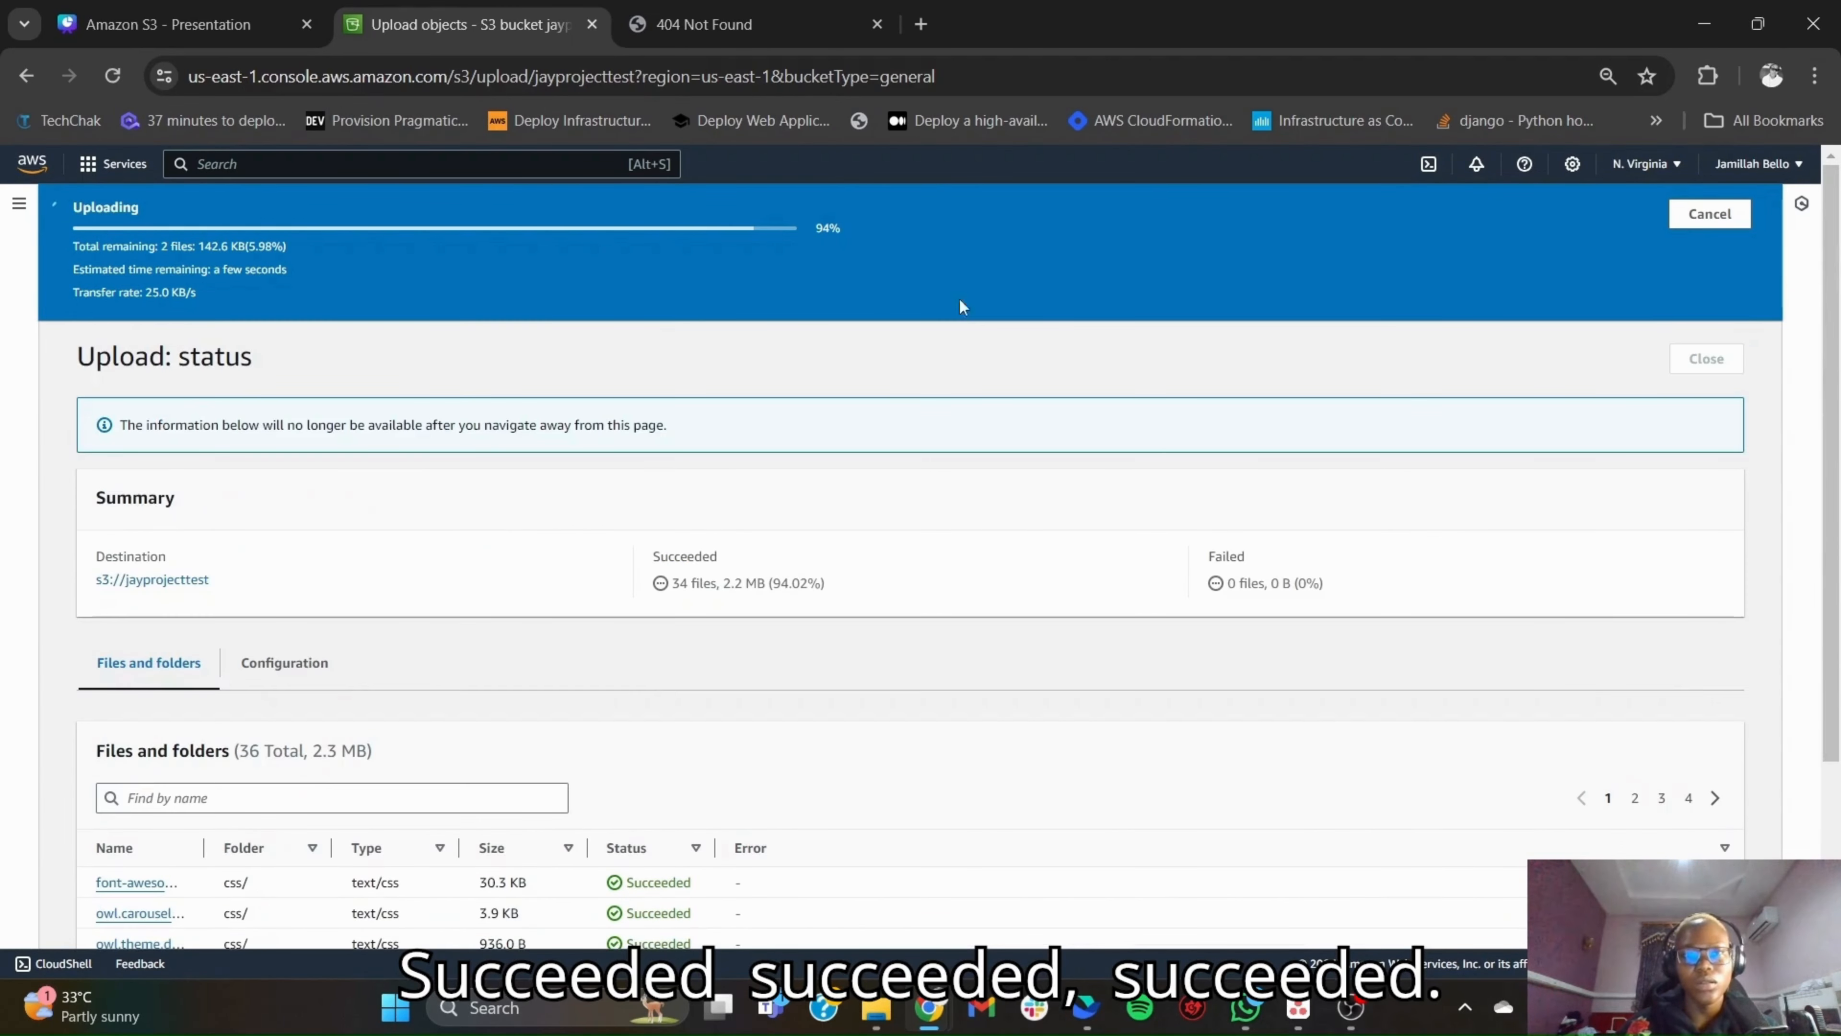
click(876, 24)
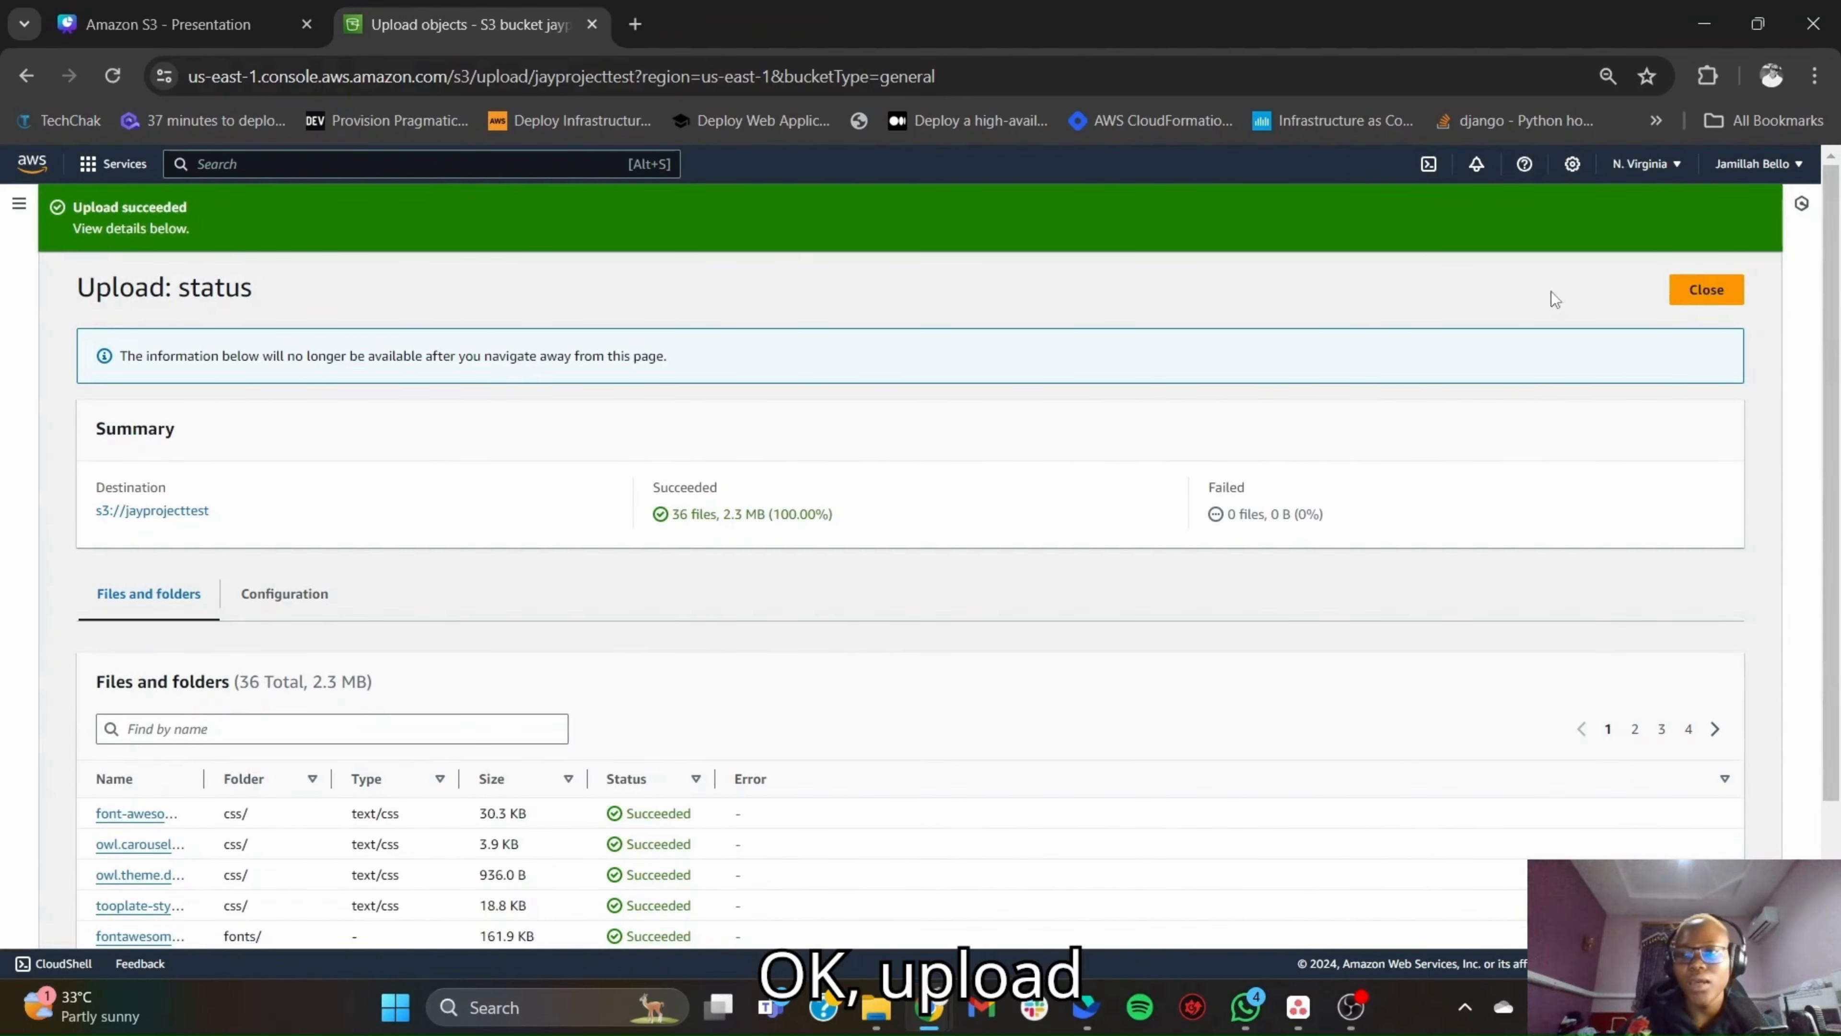
click(1698, 291)
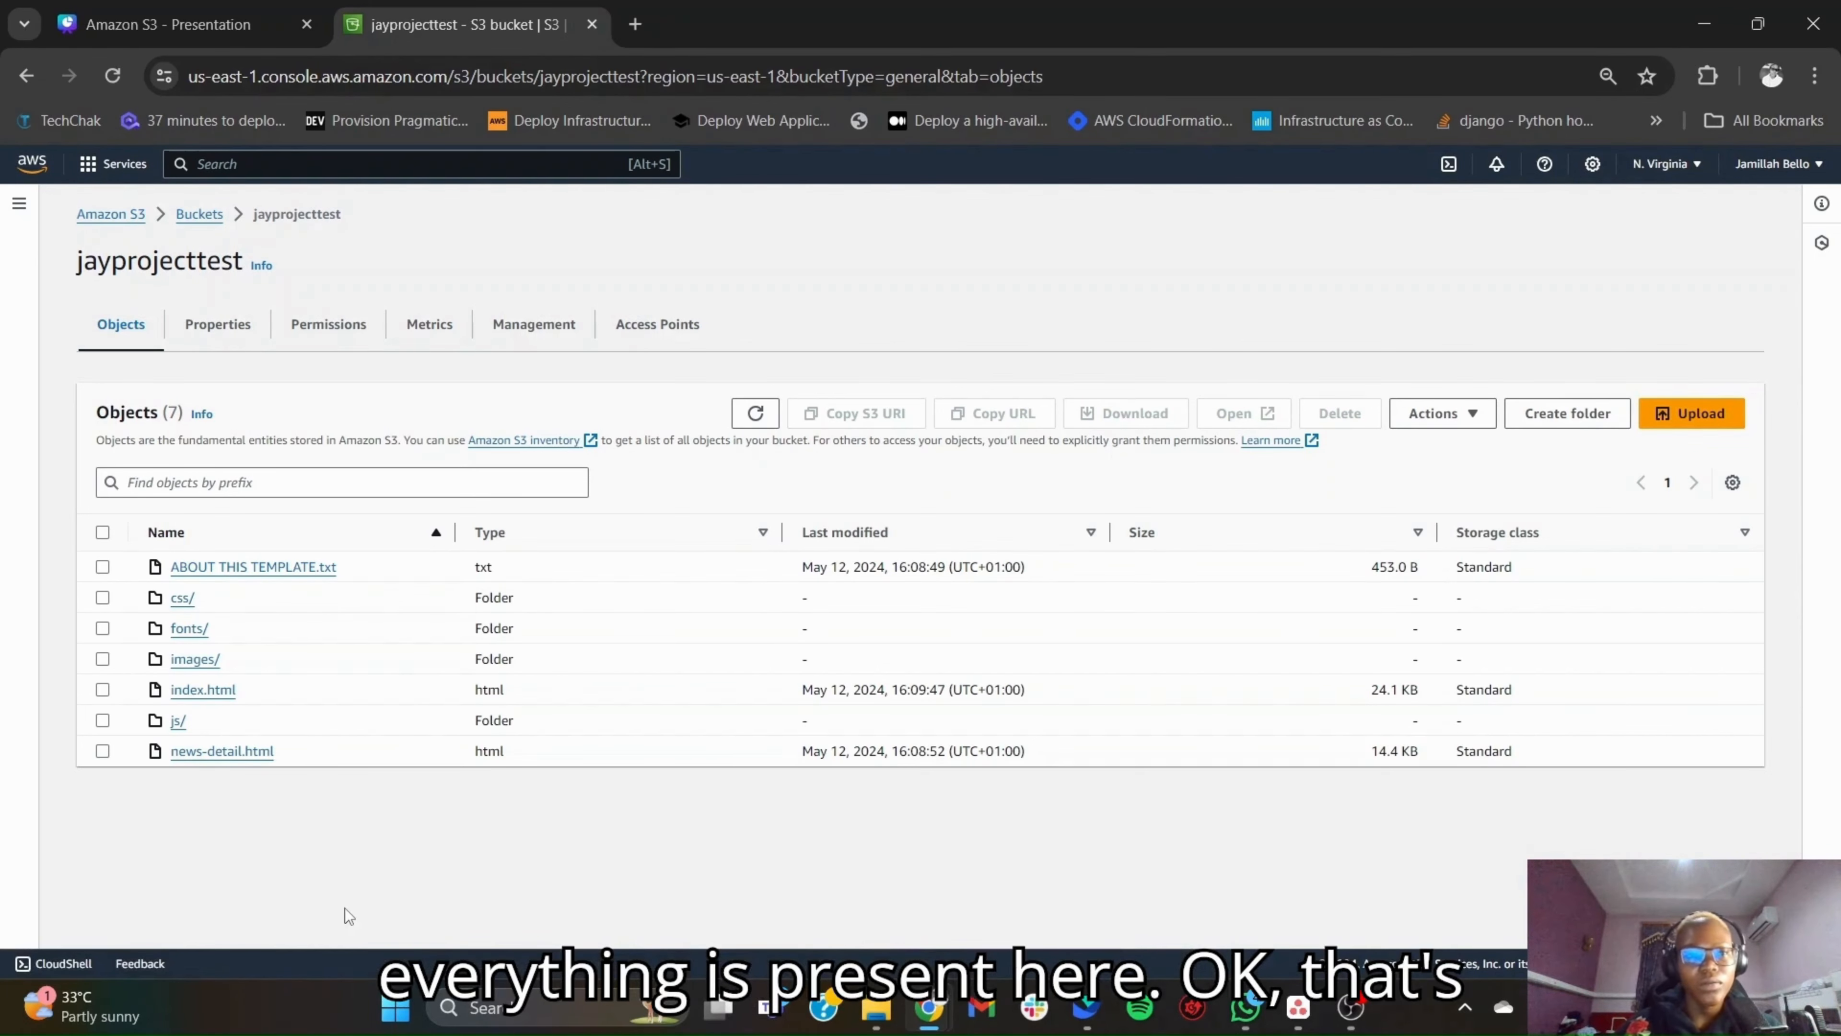
- Copy the bucket website endpoint from the static website hosting property and open it in a new browser tab
click(225, 336)
scroll(418, 739, down, 20)
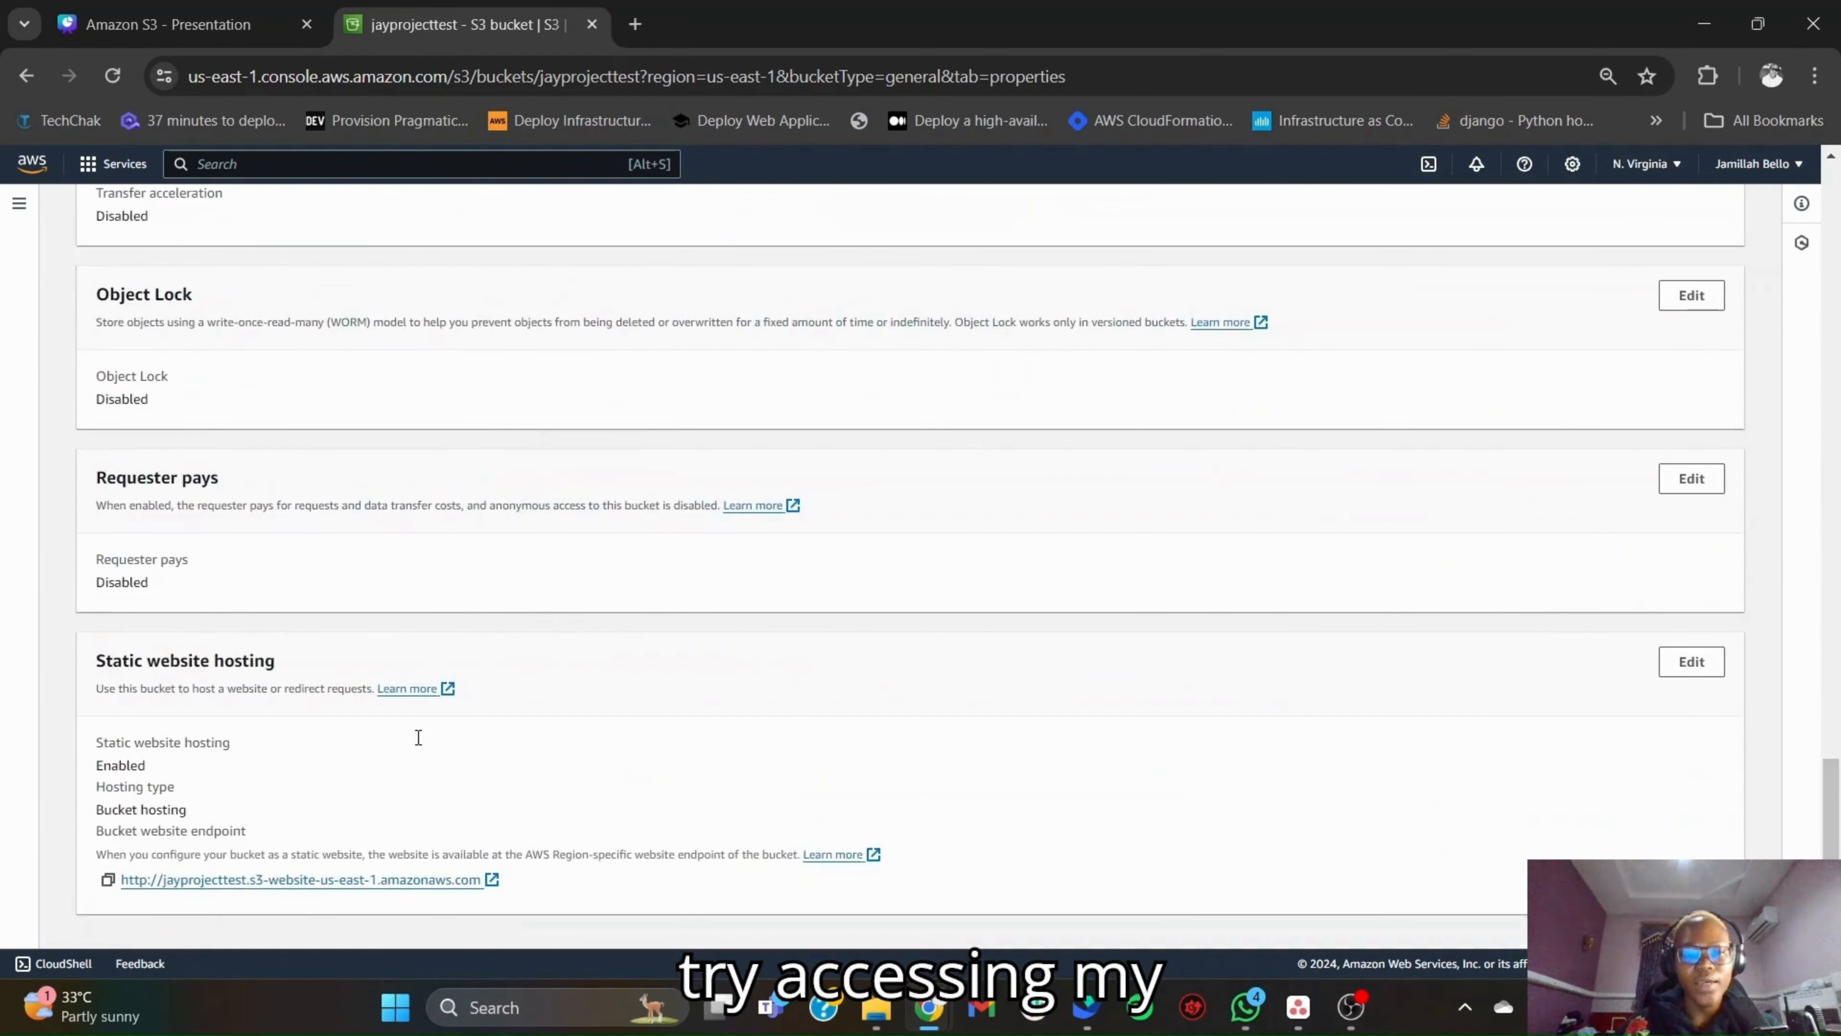
click(107, 878)
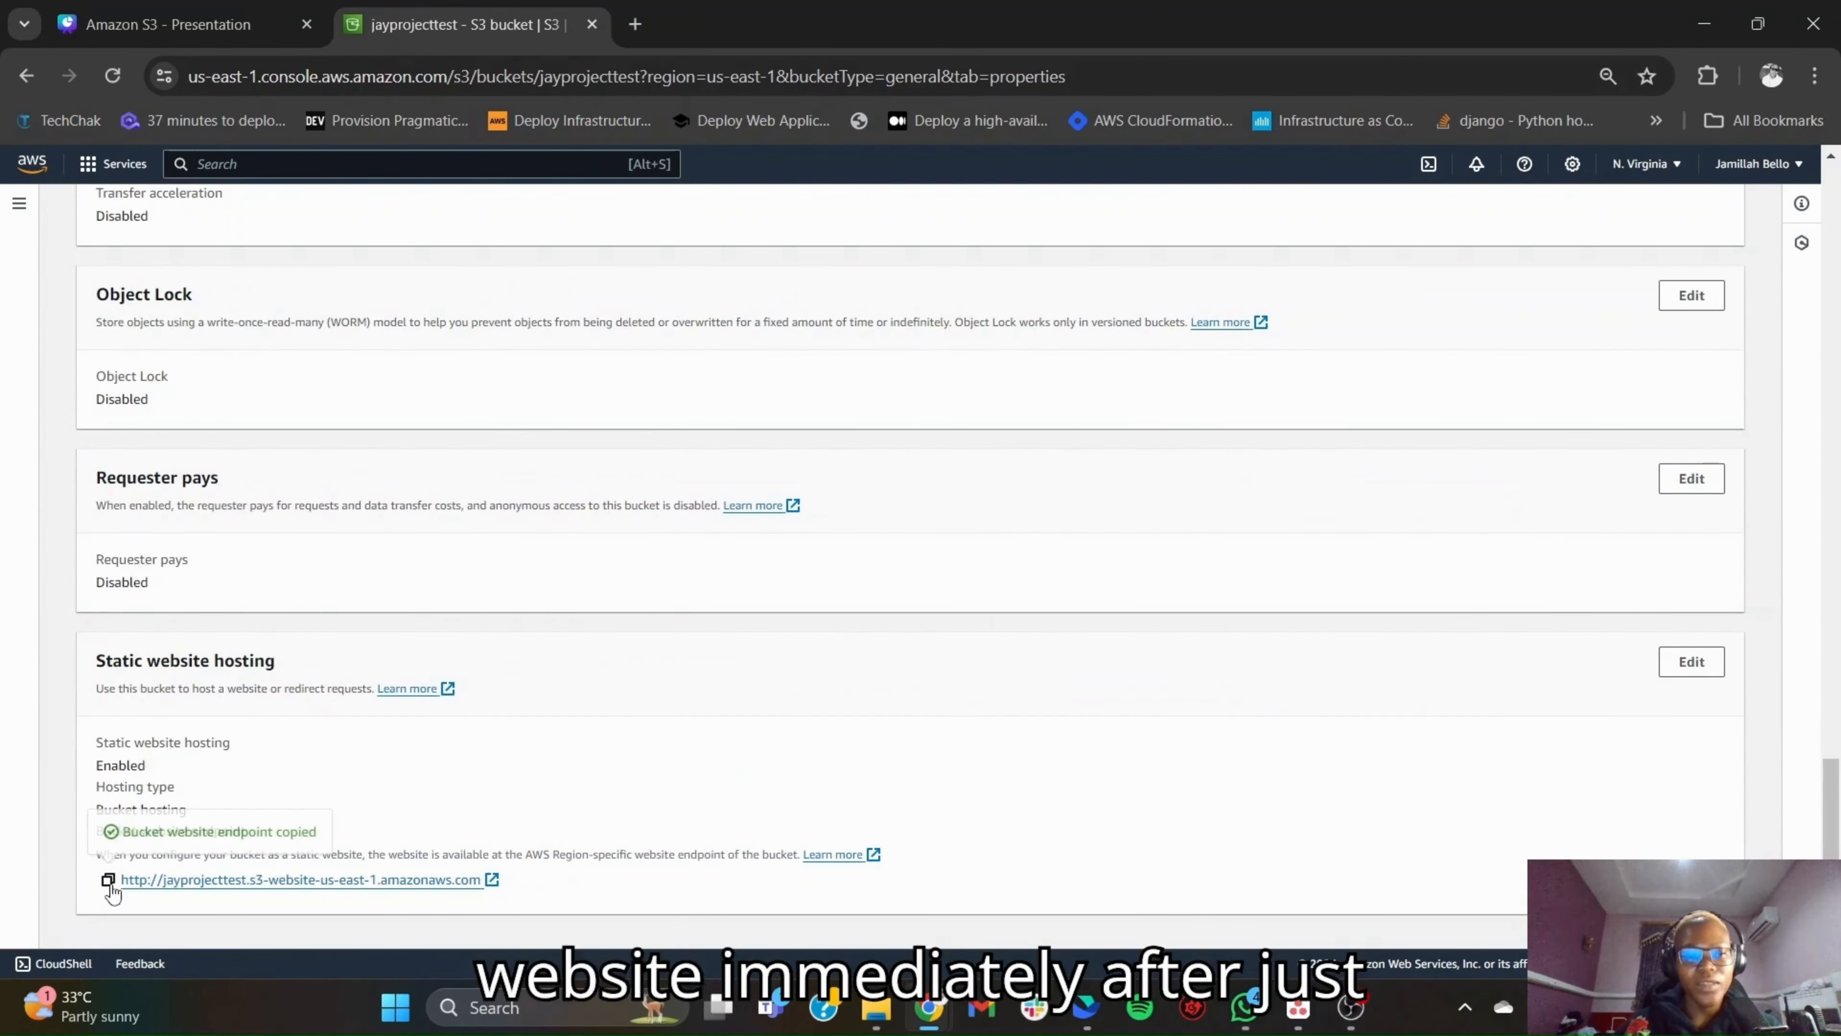
click(635, 24)
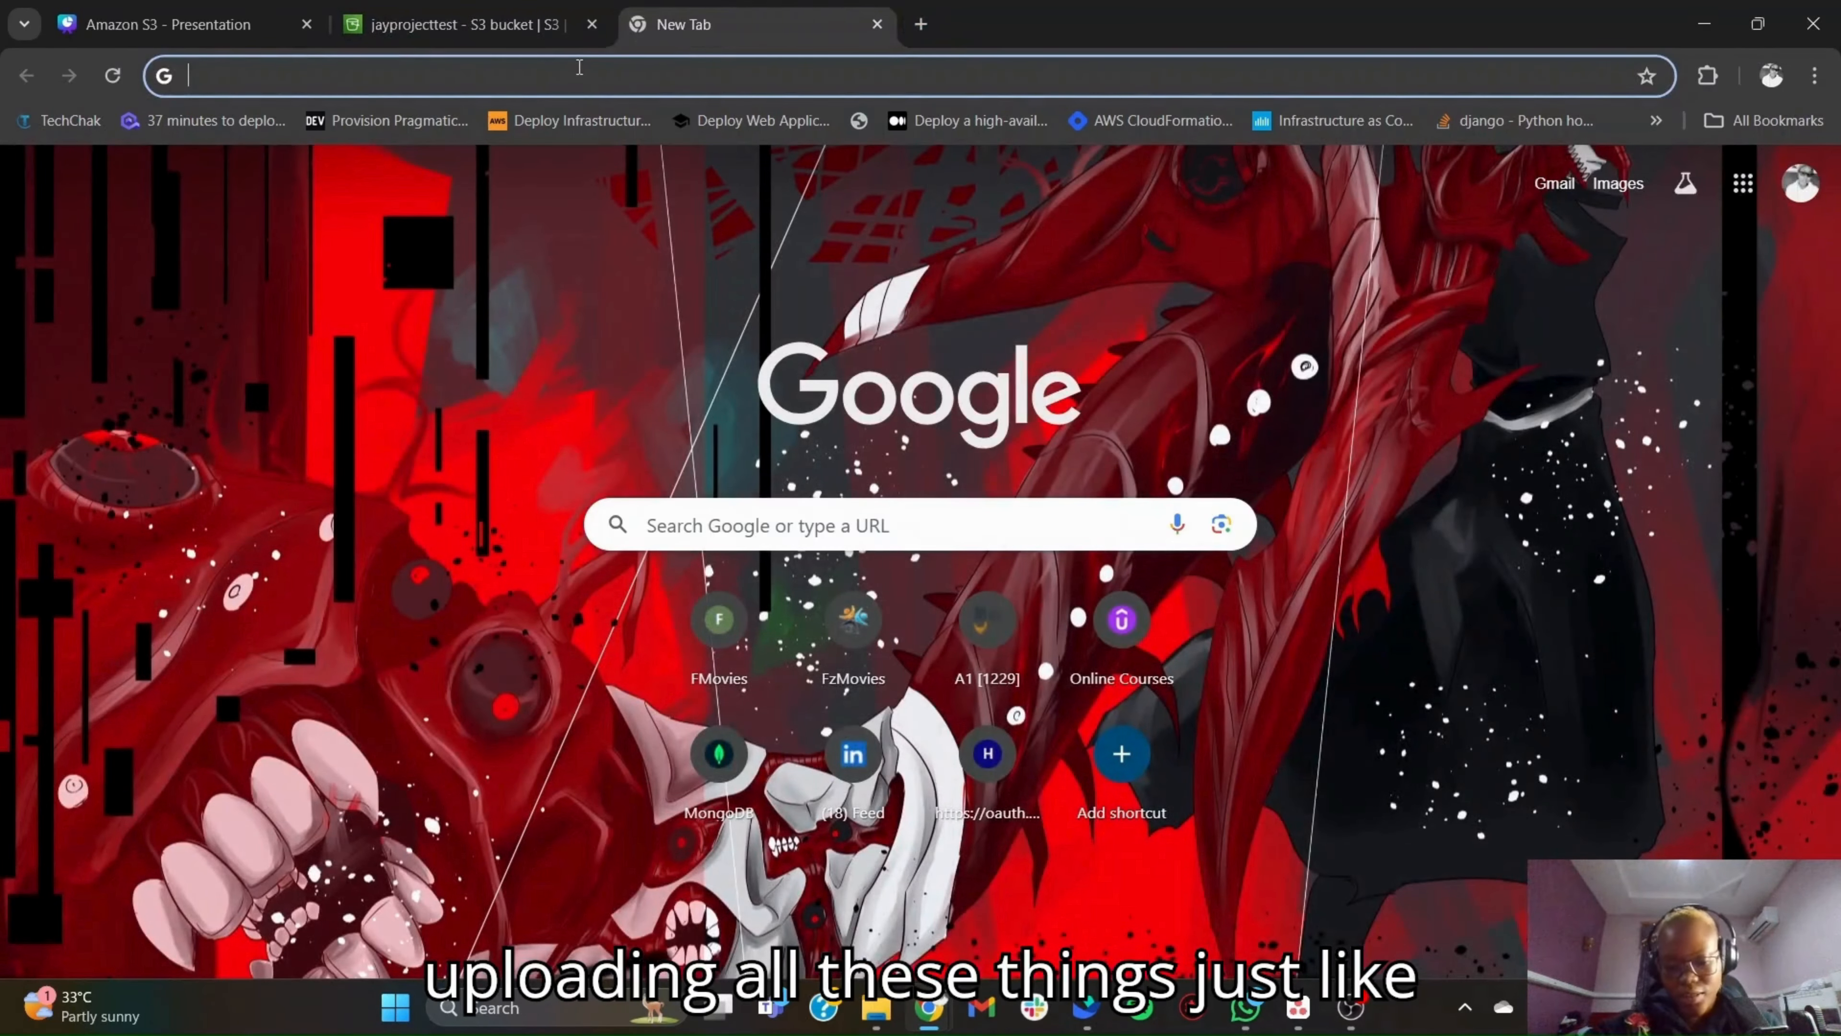
key(ctrl+v)
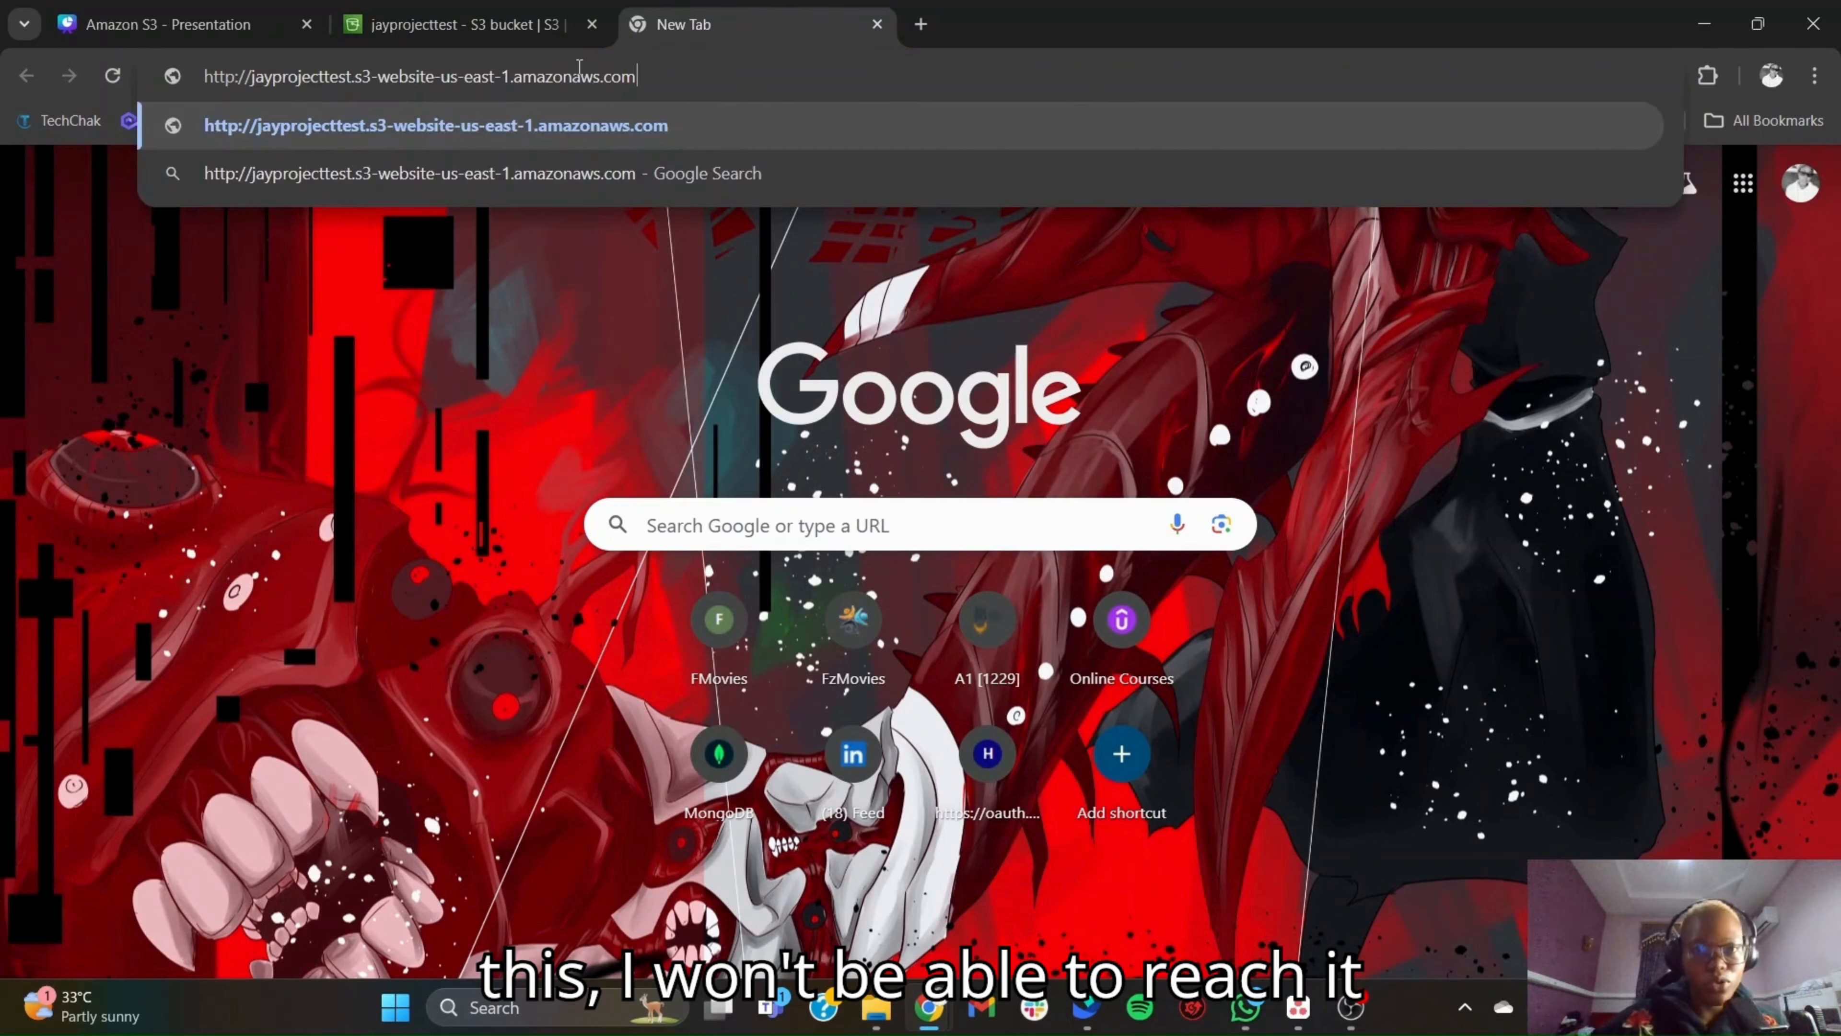
key(Return)
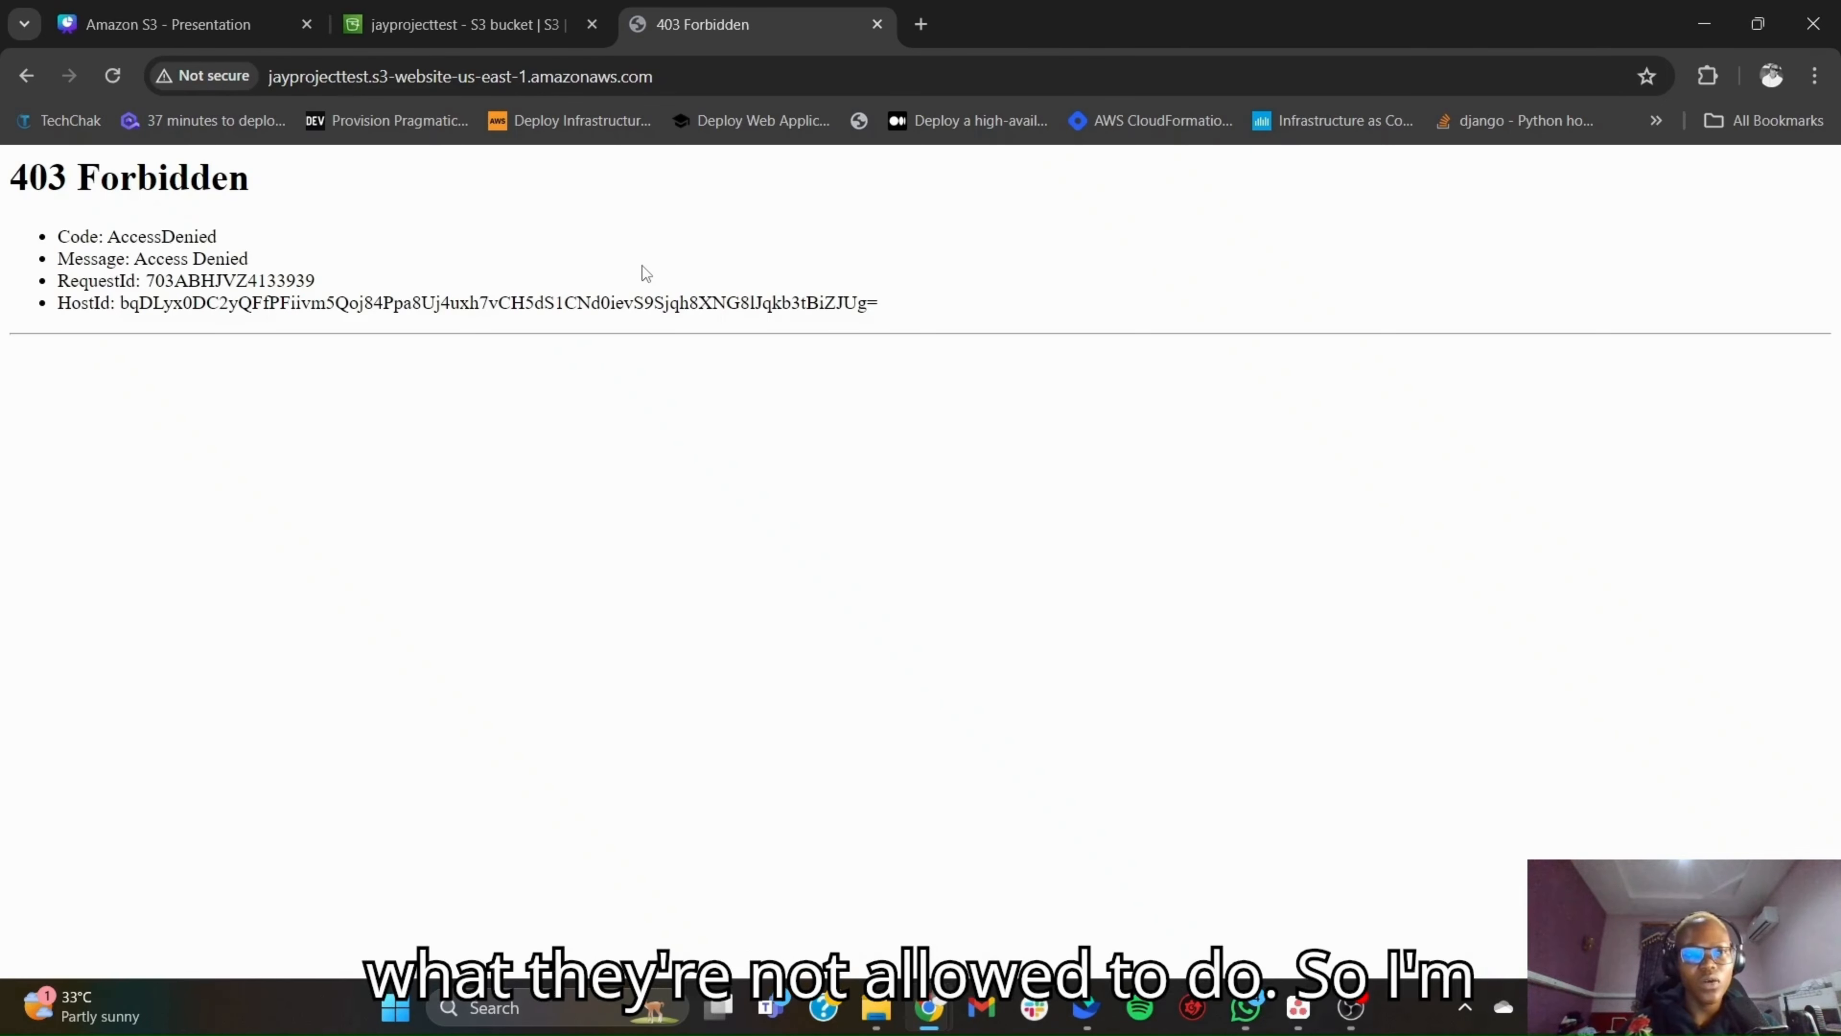
- Return to the jayprojecttest bucket in the S3 console and open its bucket policy for editing
click(475, 32)
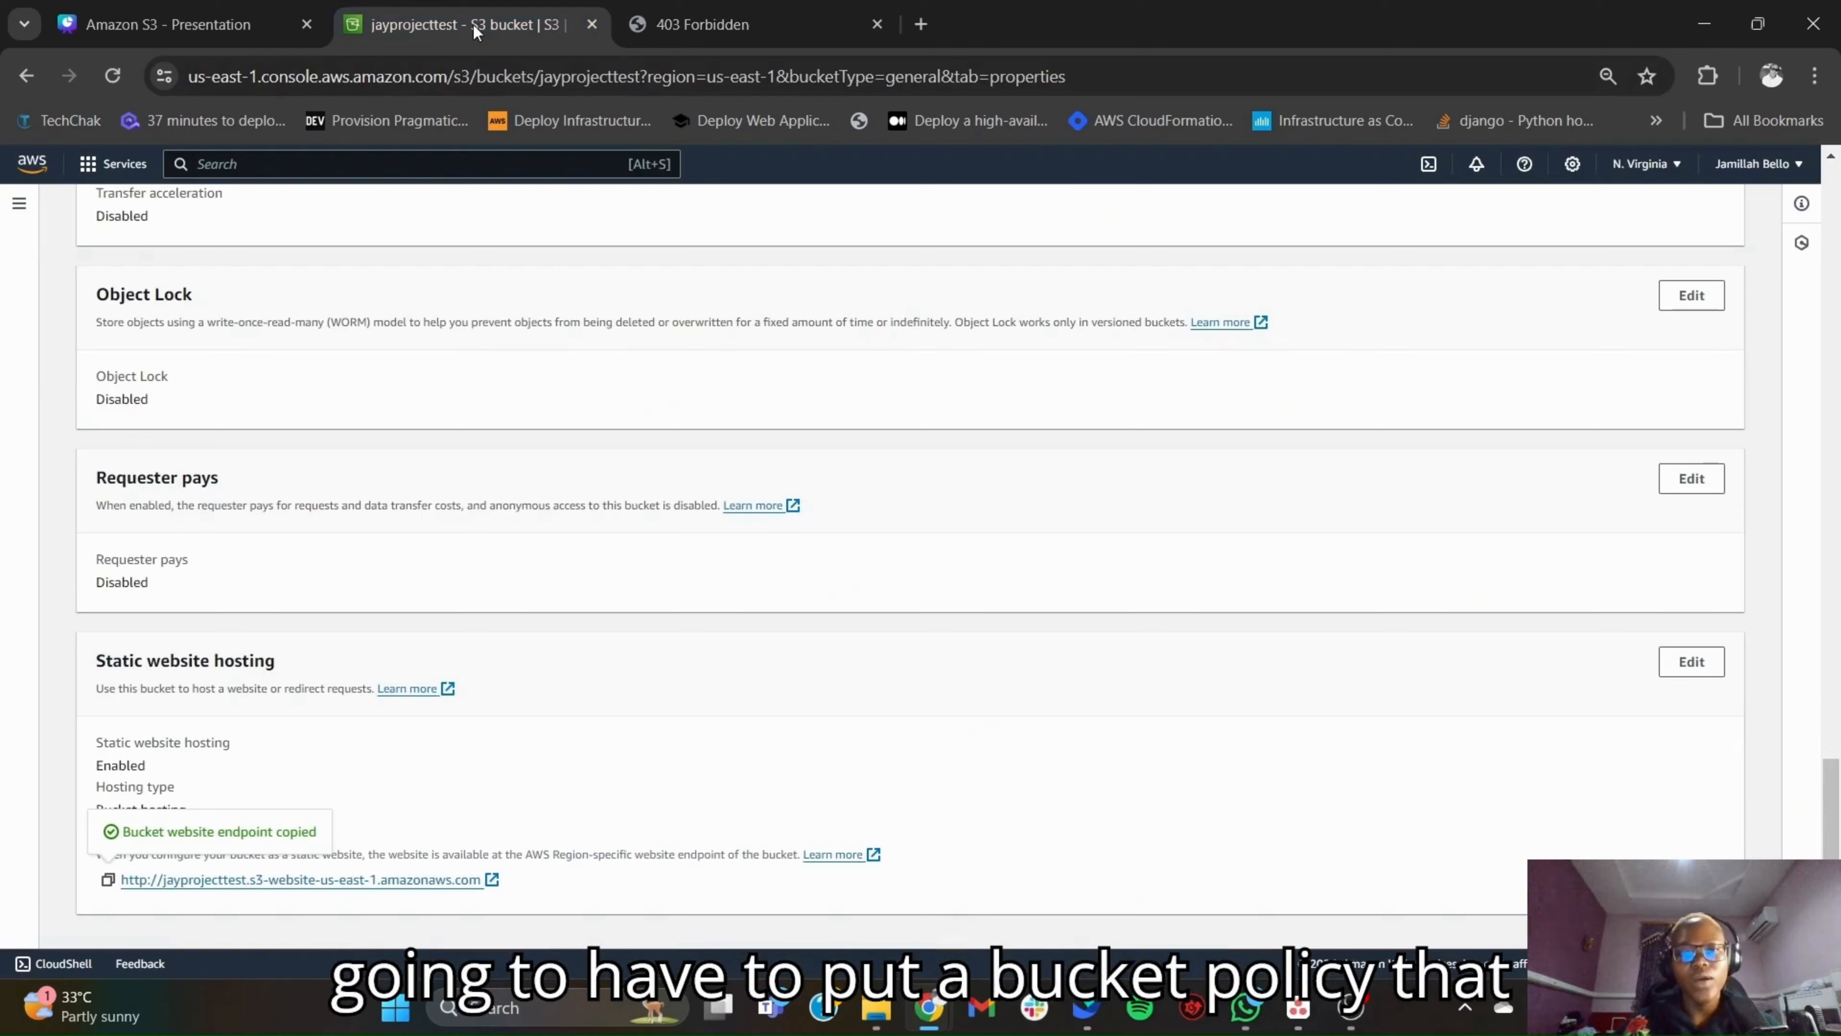
scroll(456, 524, up, 15)
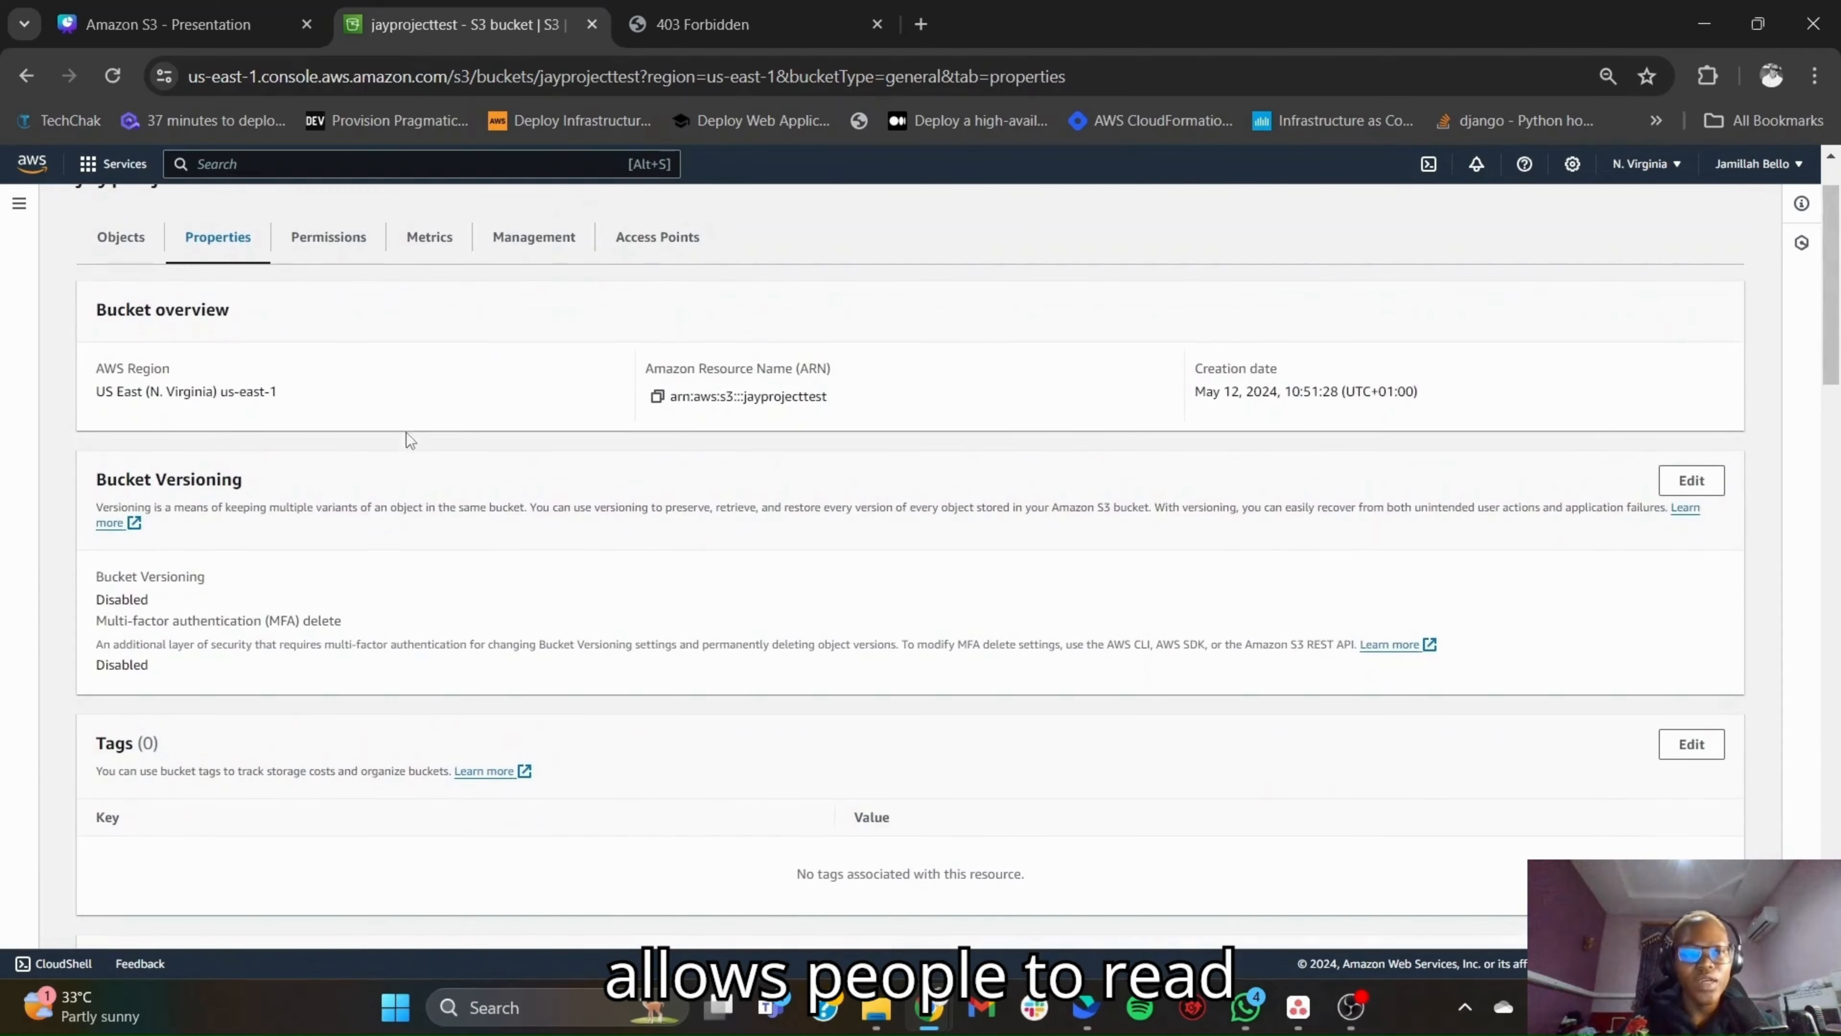
scroll(384, 406, up, 2)
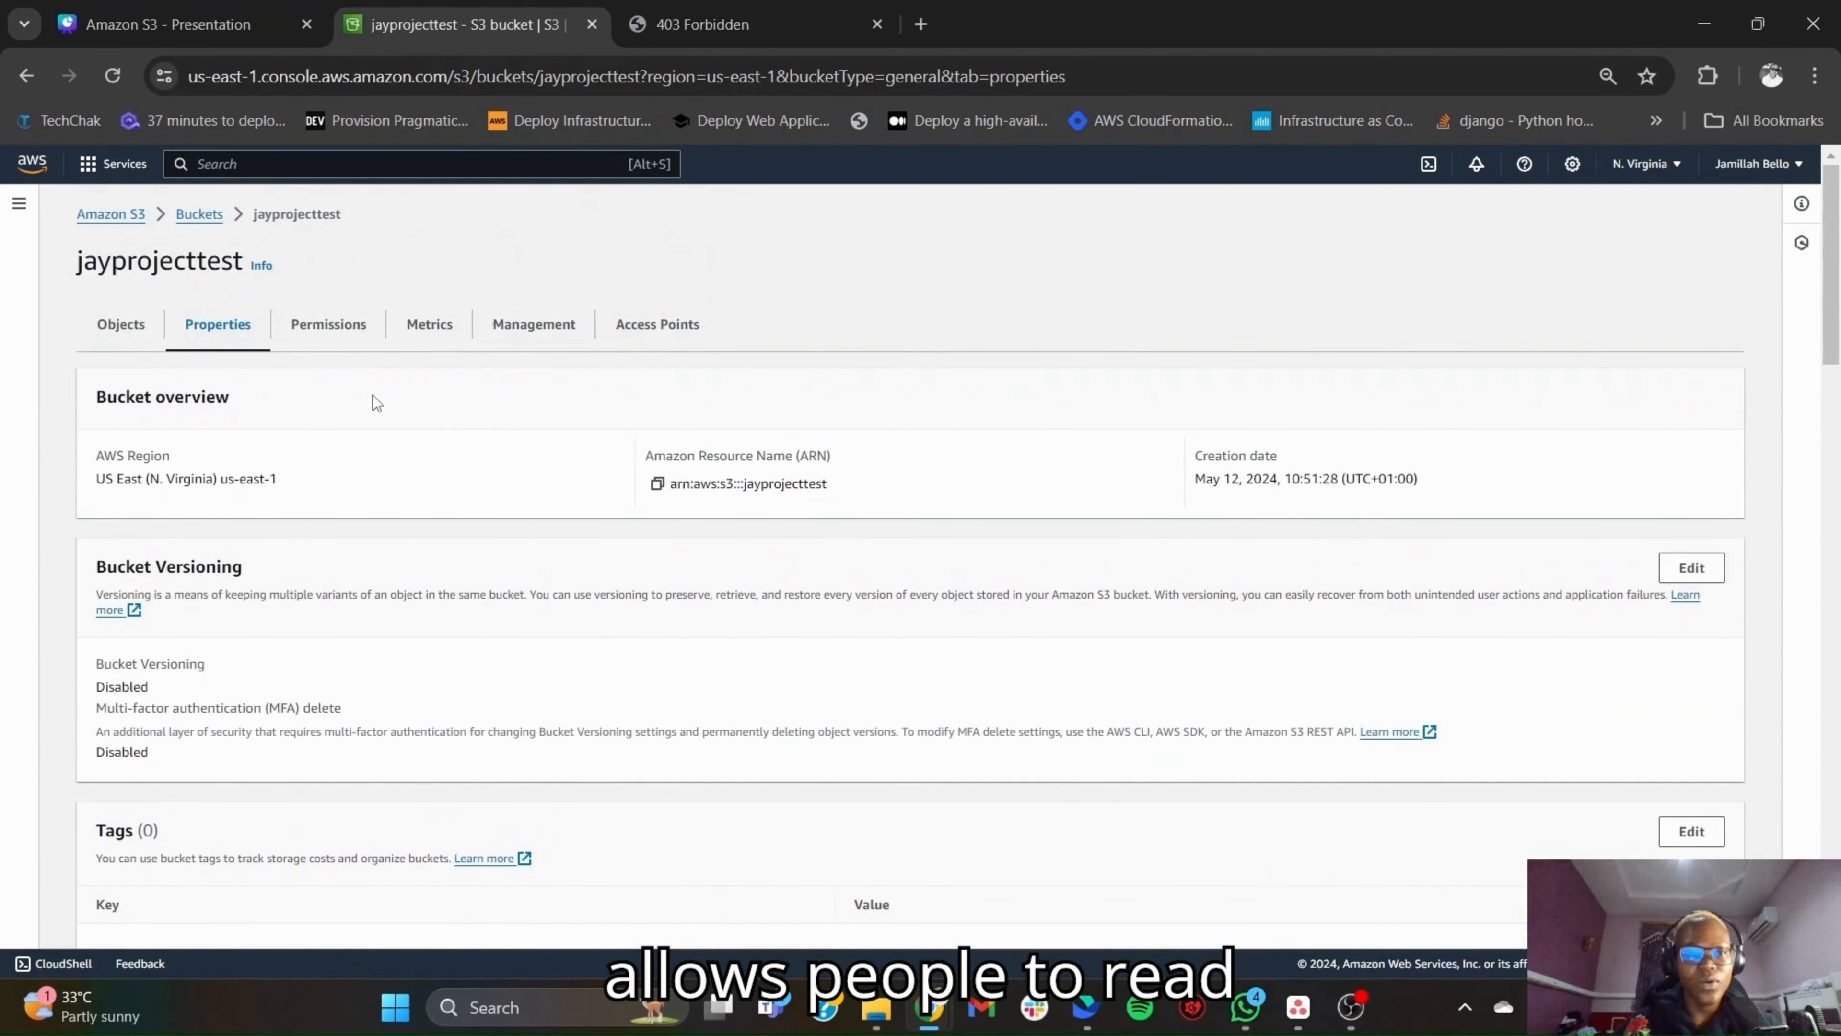
click(327, 332)
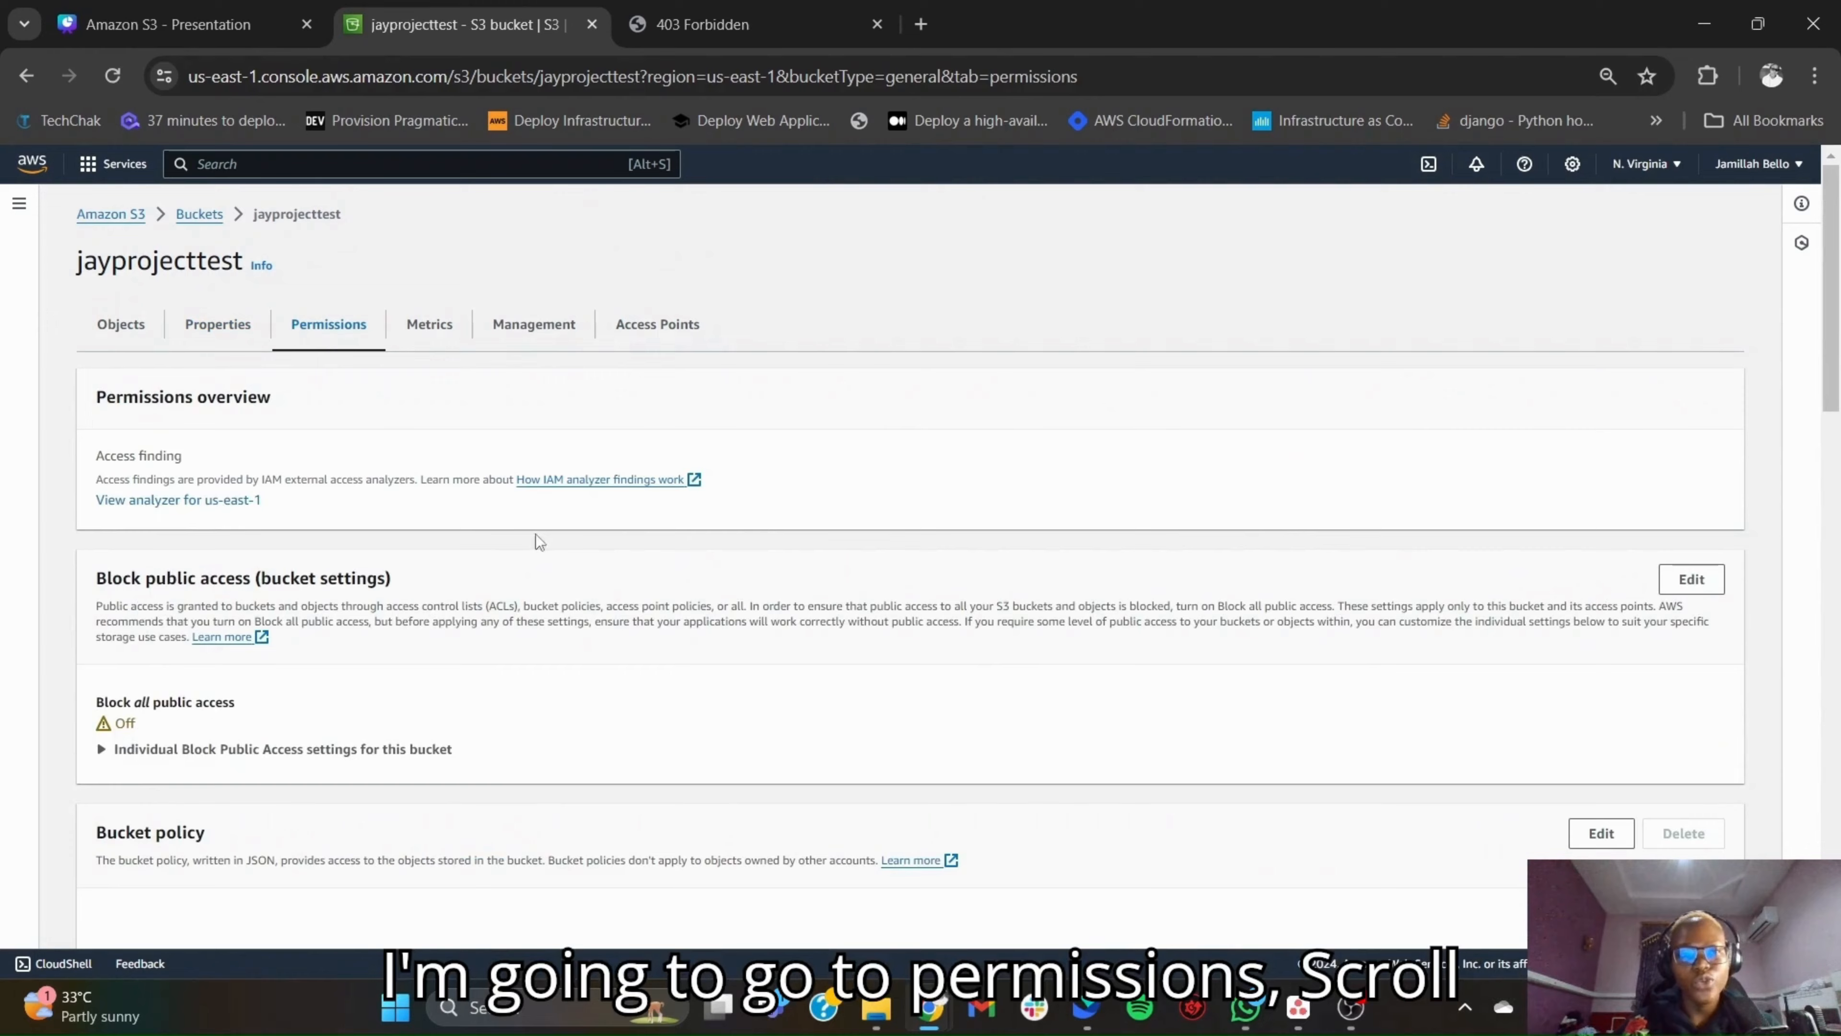
scroll(1171, 683, down, 6)
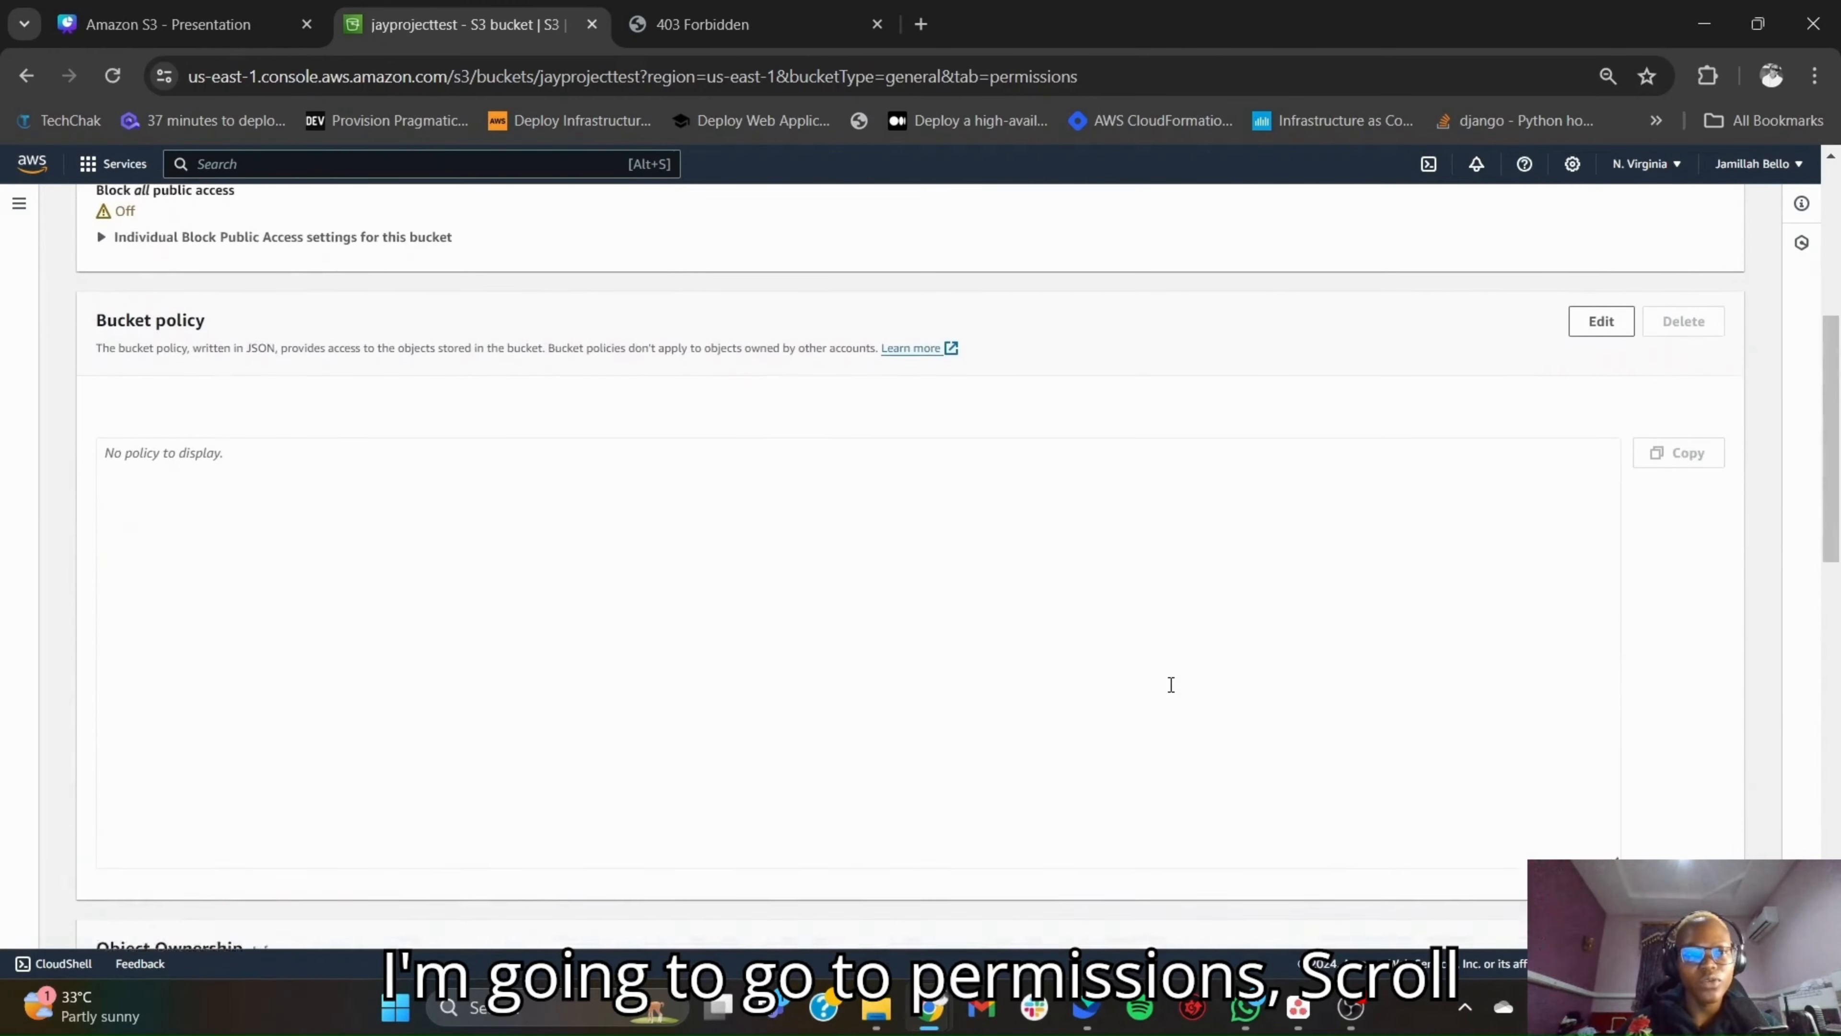
scroll(1171, 684, down, 1)
click(1610, 244)
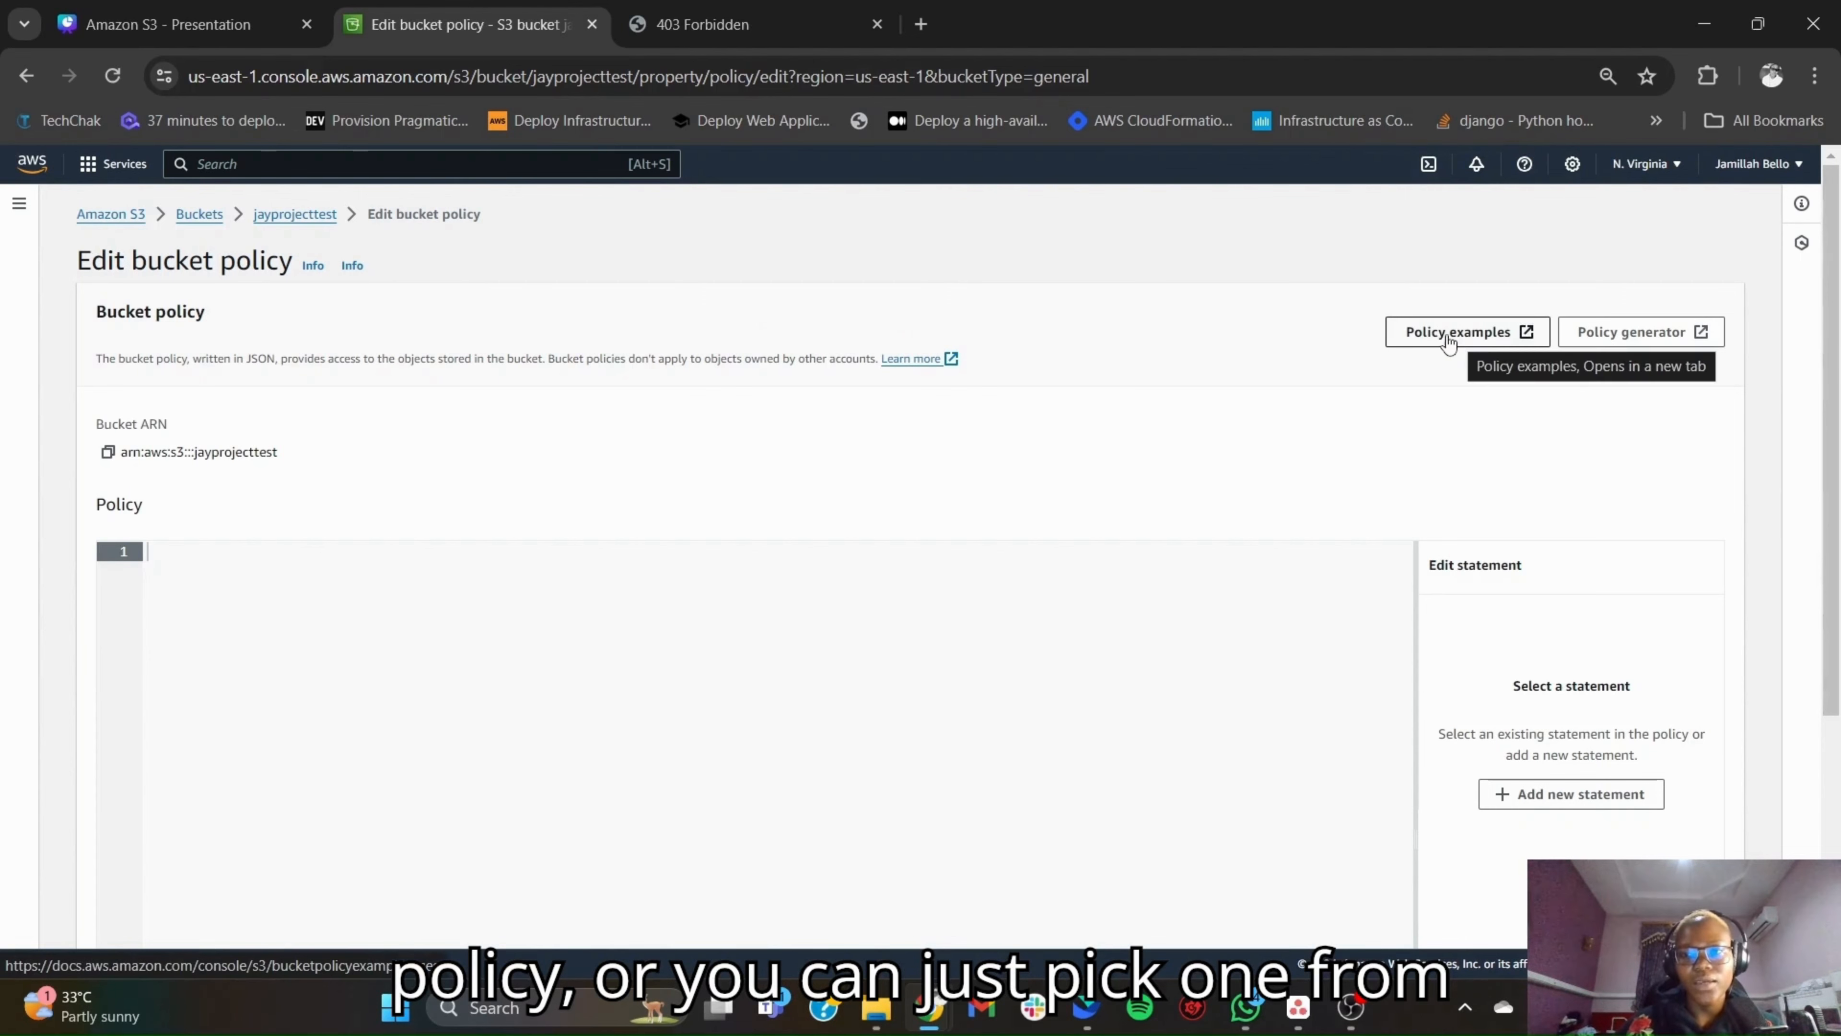
- Paste the PolicyForPublicWebsiteContent JSON, which allows s3:GetObject for every principal, into the empty bucket policy
scroll(1058, 515, down, 1)
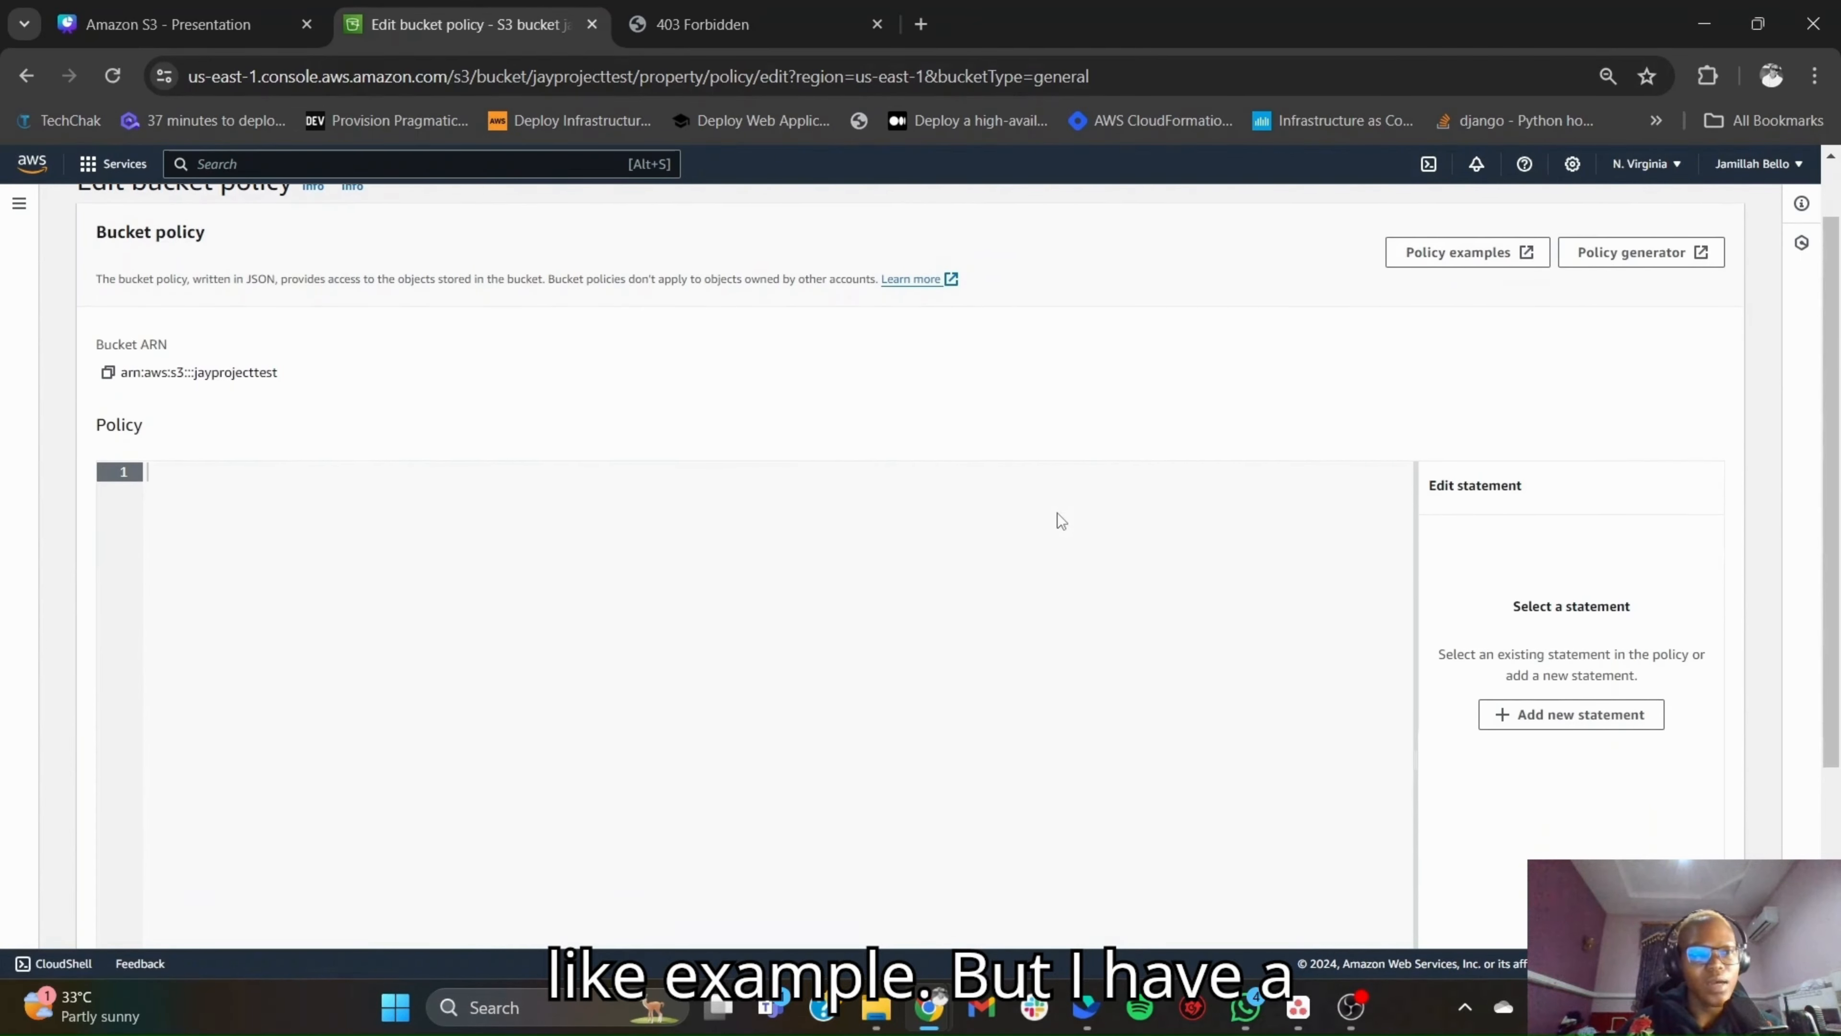
scroll(1058, 512, down, 1)
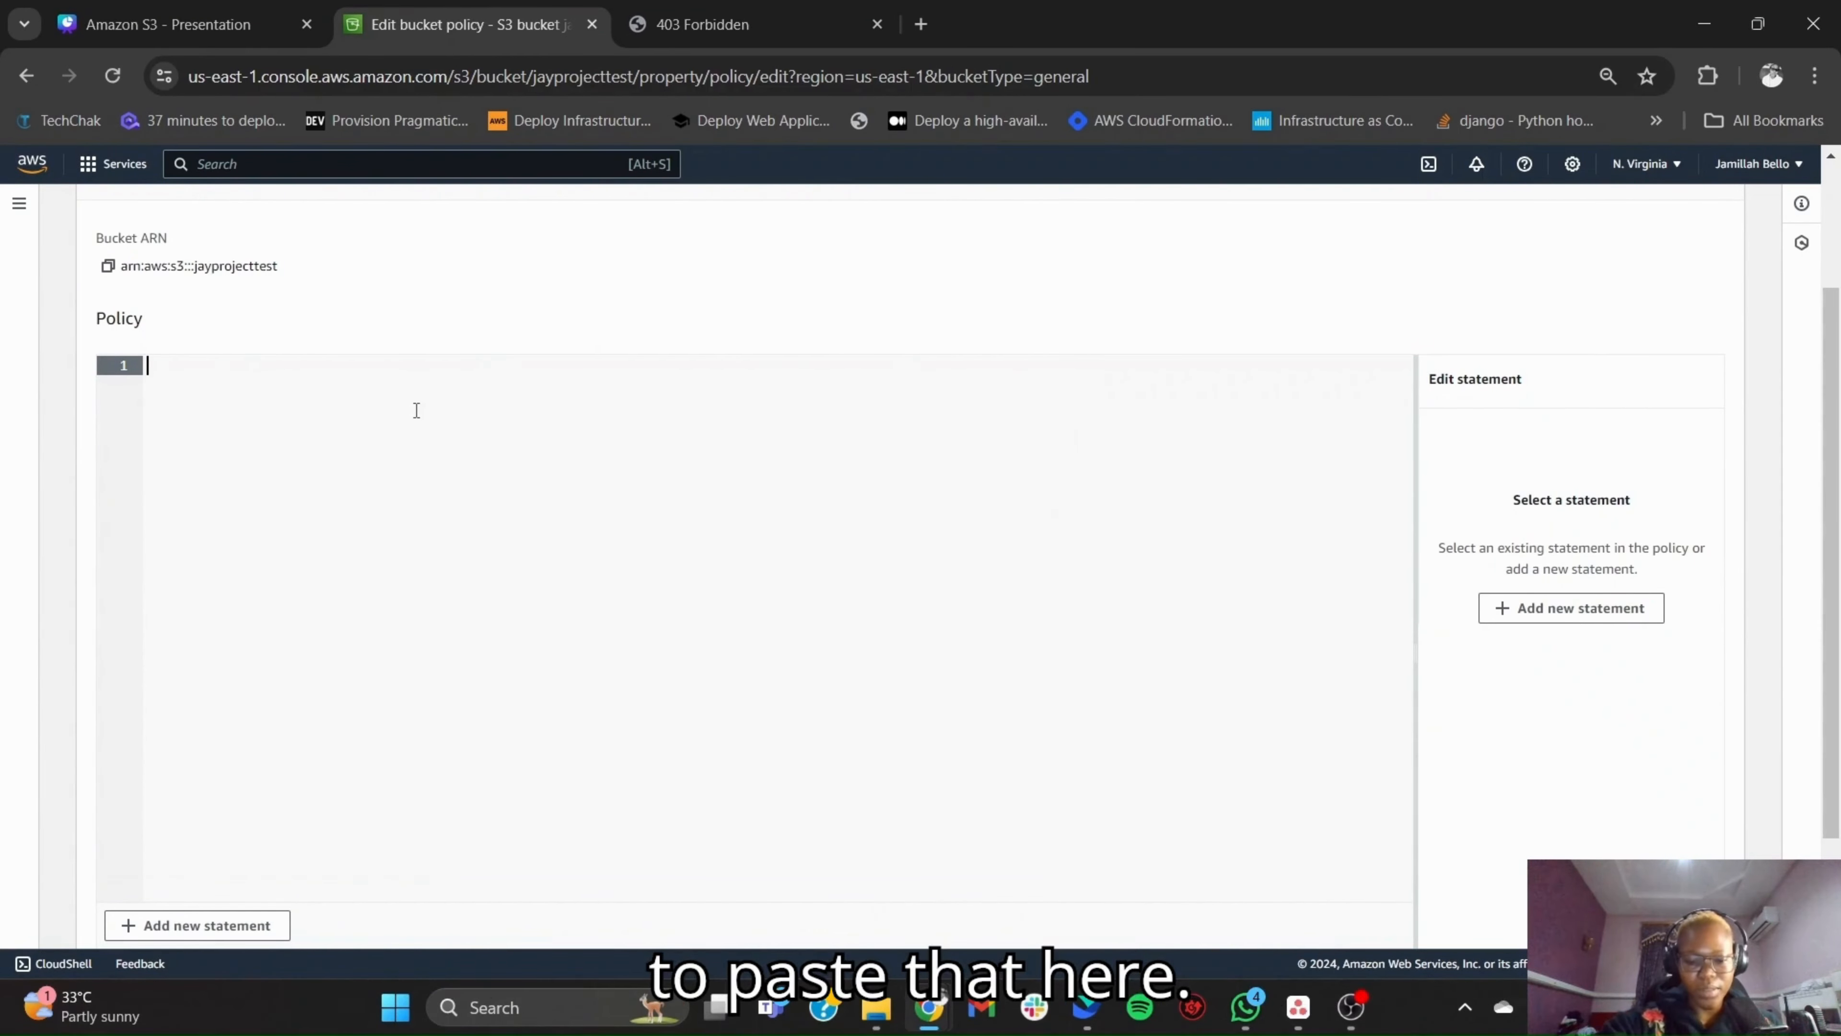
text({     "Version": "2008-10-17",     "Id": "PolicyForPublicWebsiteContent",     "Statement": [         {             "Sid": "PublicReadGetObject",             "Effect": "Allow",             "Principal": {                 "AWS": "*"             },             "Action": "s3:GetObject",             "Resource": "arn:aws:s3:::www.my-awesome-site.com/*"         }     ] })
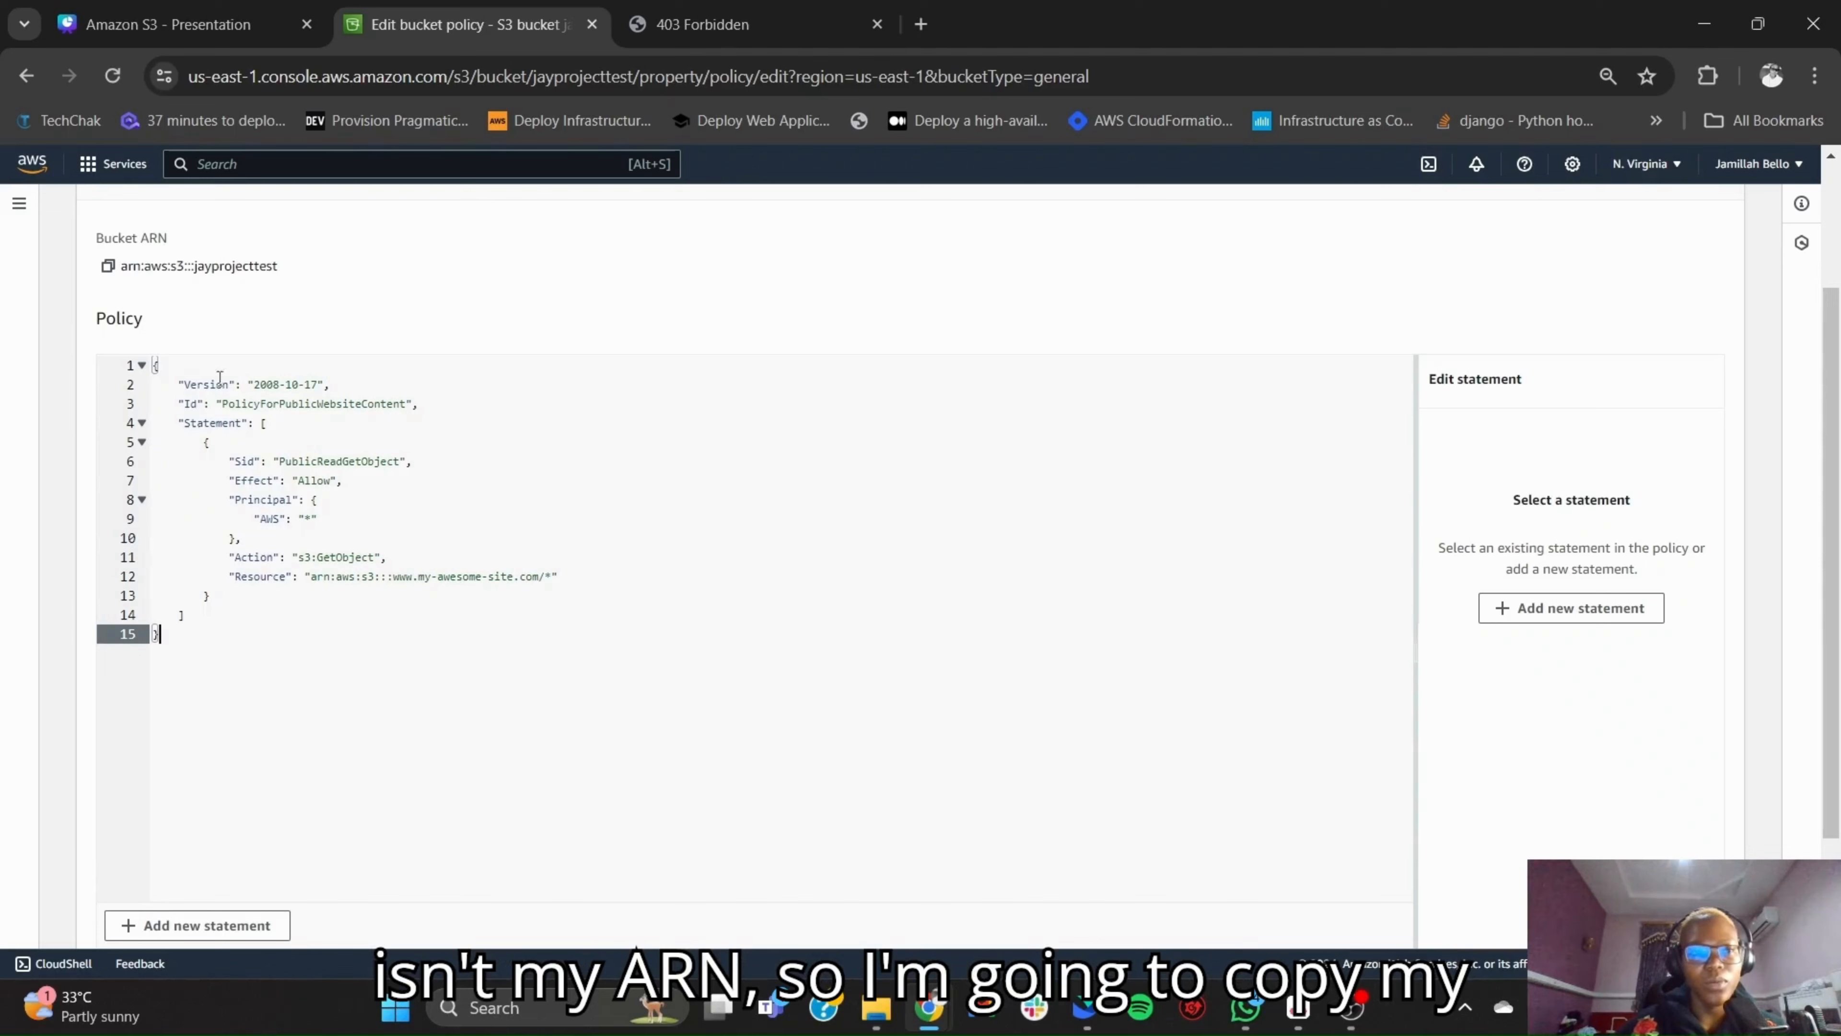
- Replace the placeholder ARN in the policy's Resource with the bucket ARN, giving arn:aws:s3:::jayprojecttest/*, and save the policy
click(108, 266)
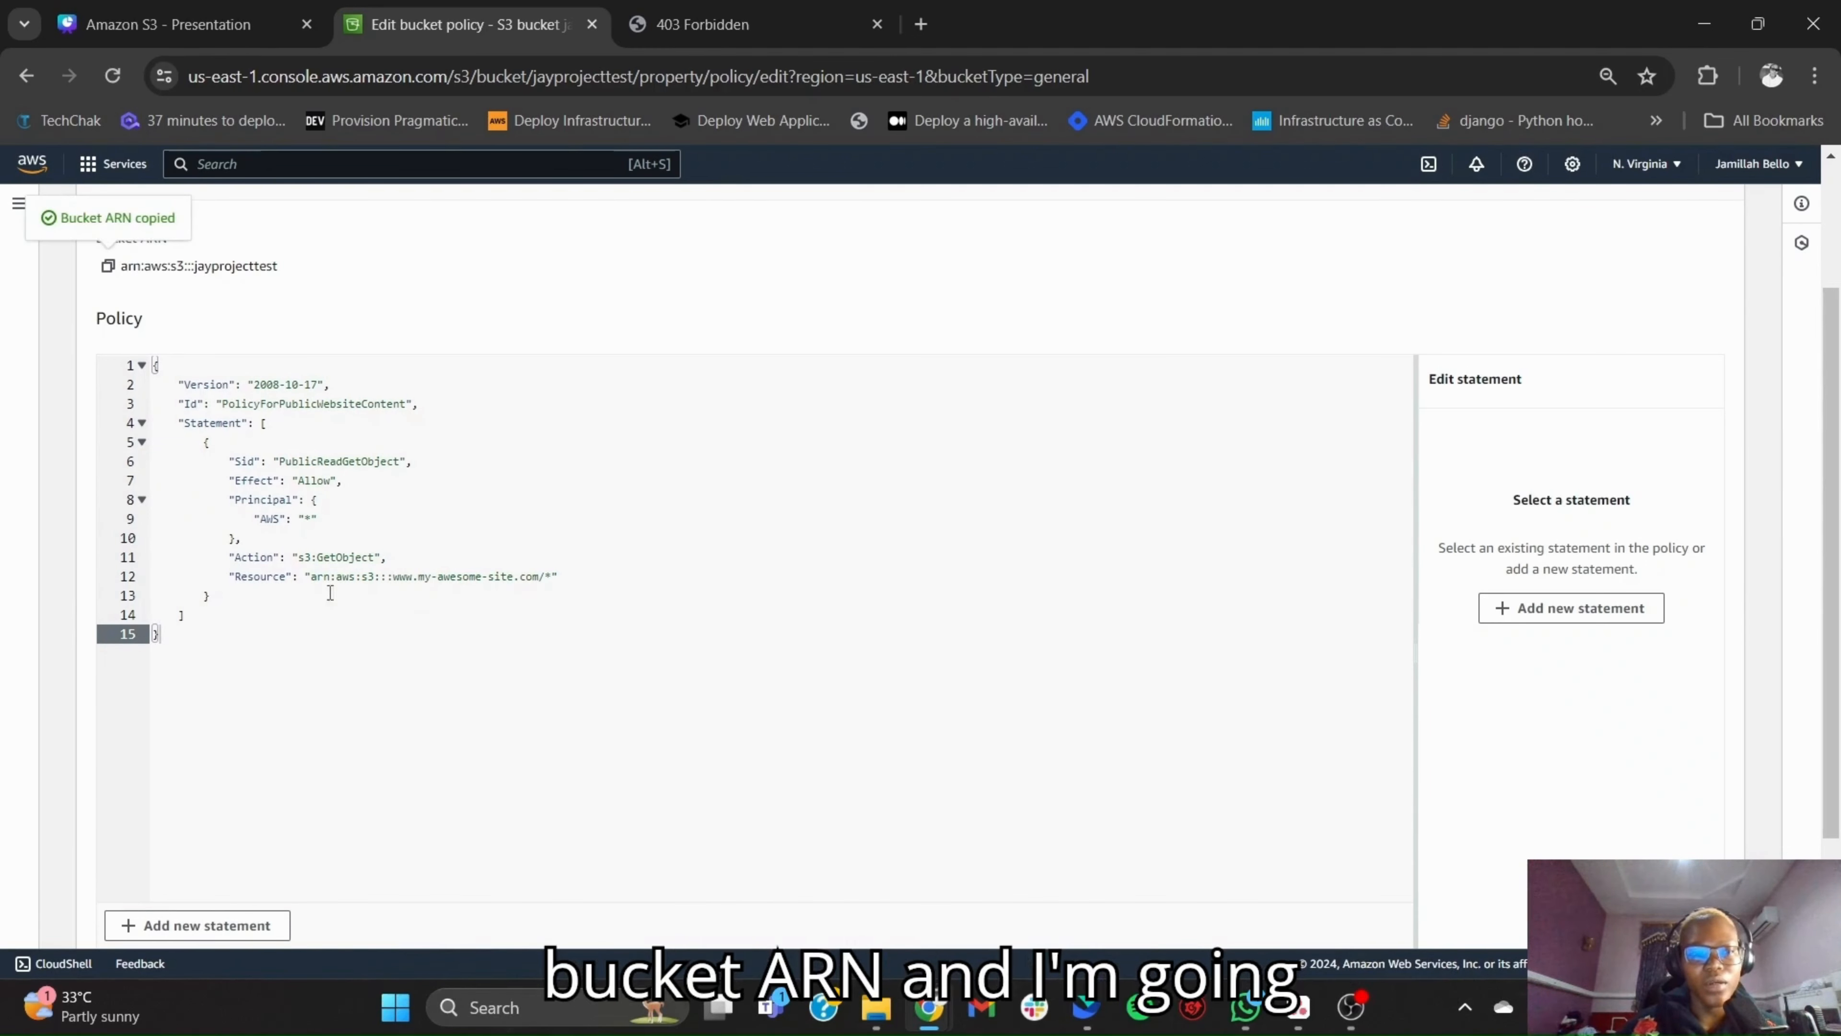
drag(314, 583, 538, 583)
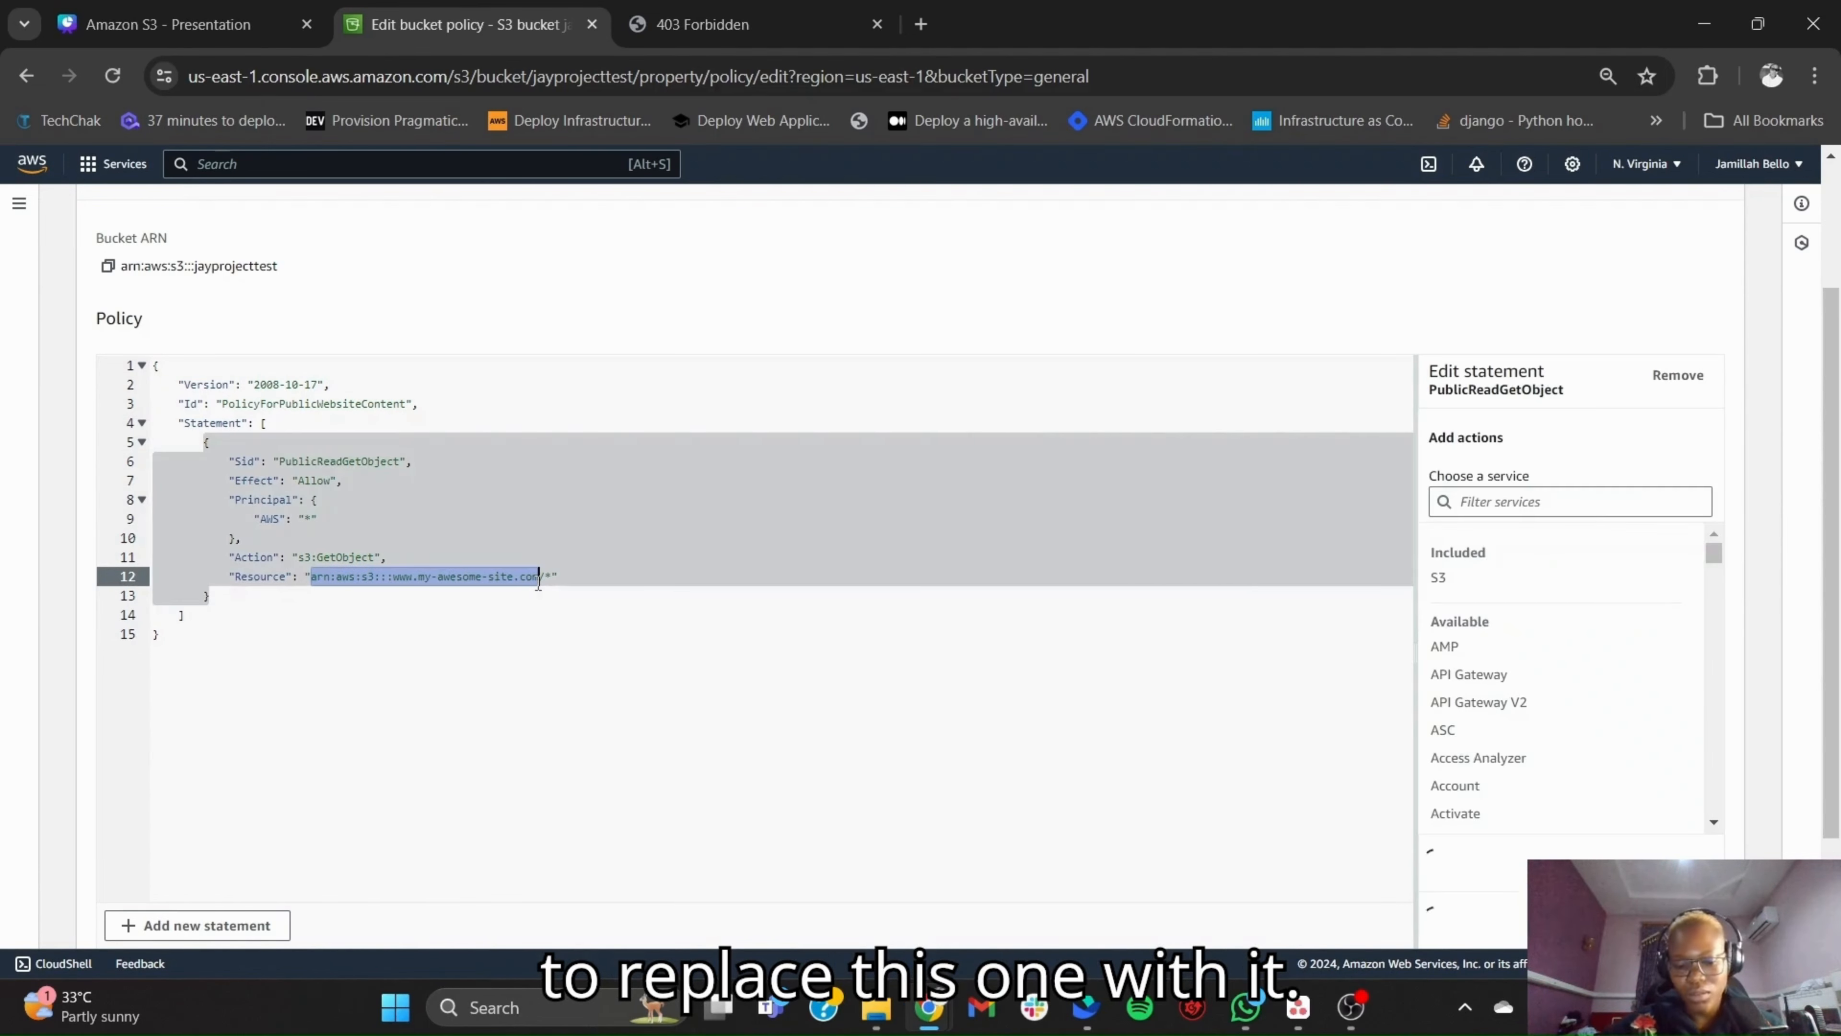
key(ctrl+v)
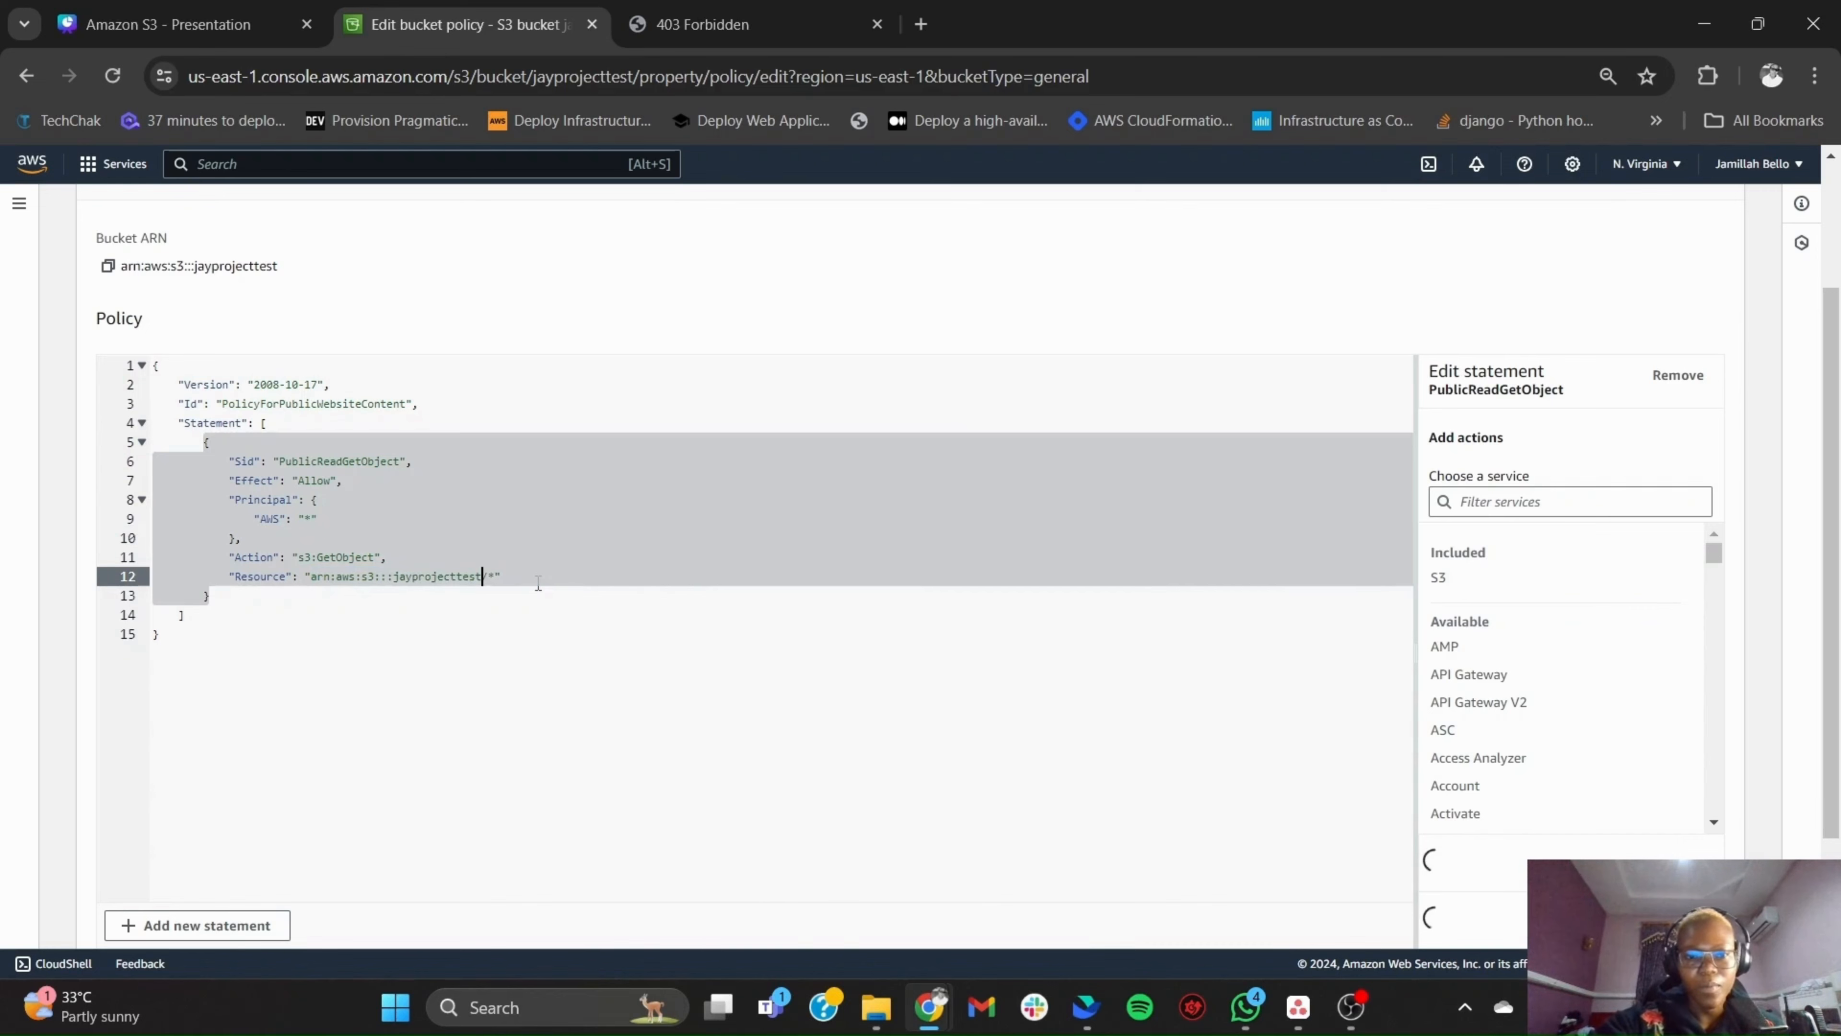
click(534, 648)
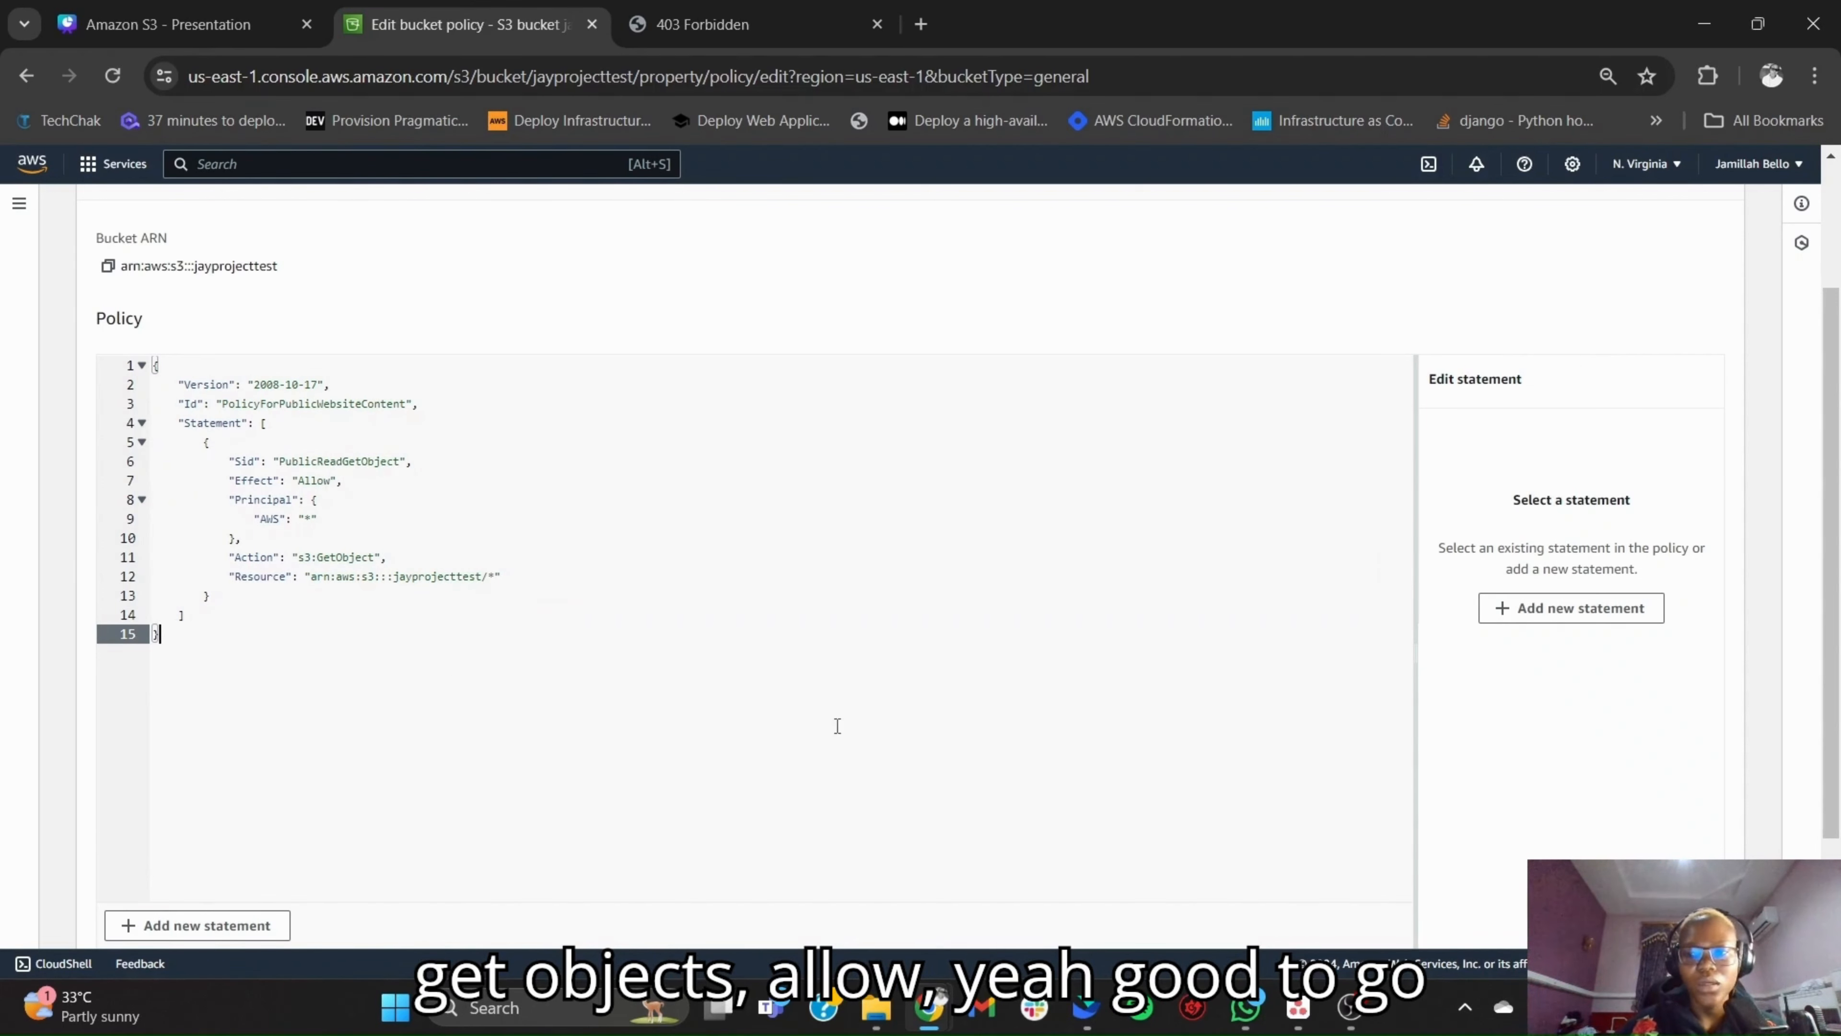
scroll(837, 725, down, 2)
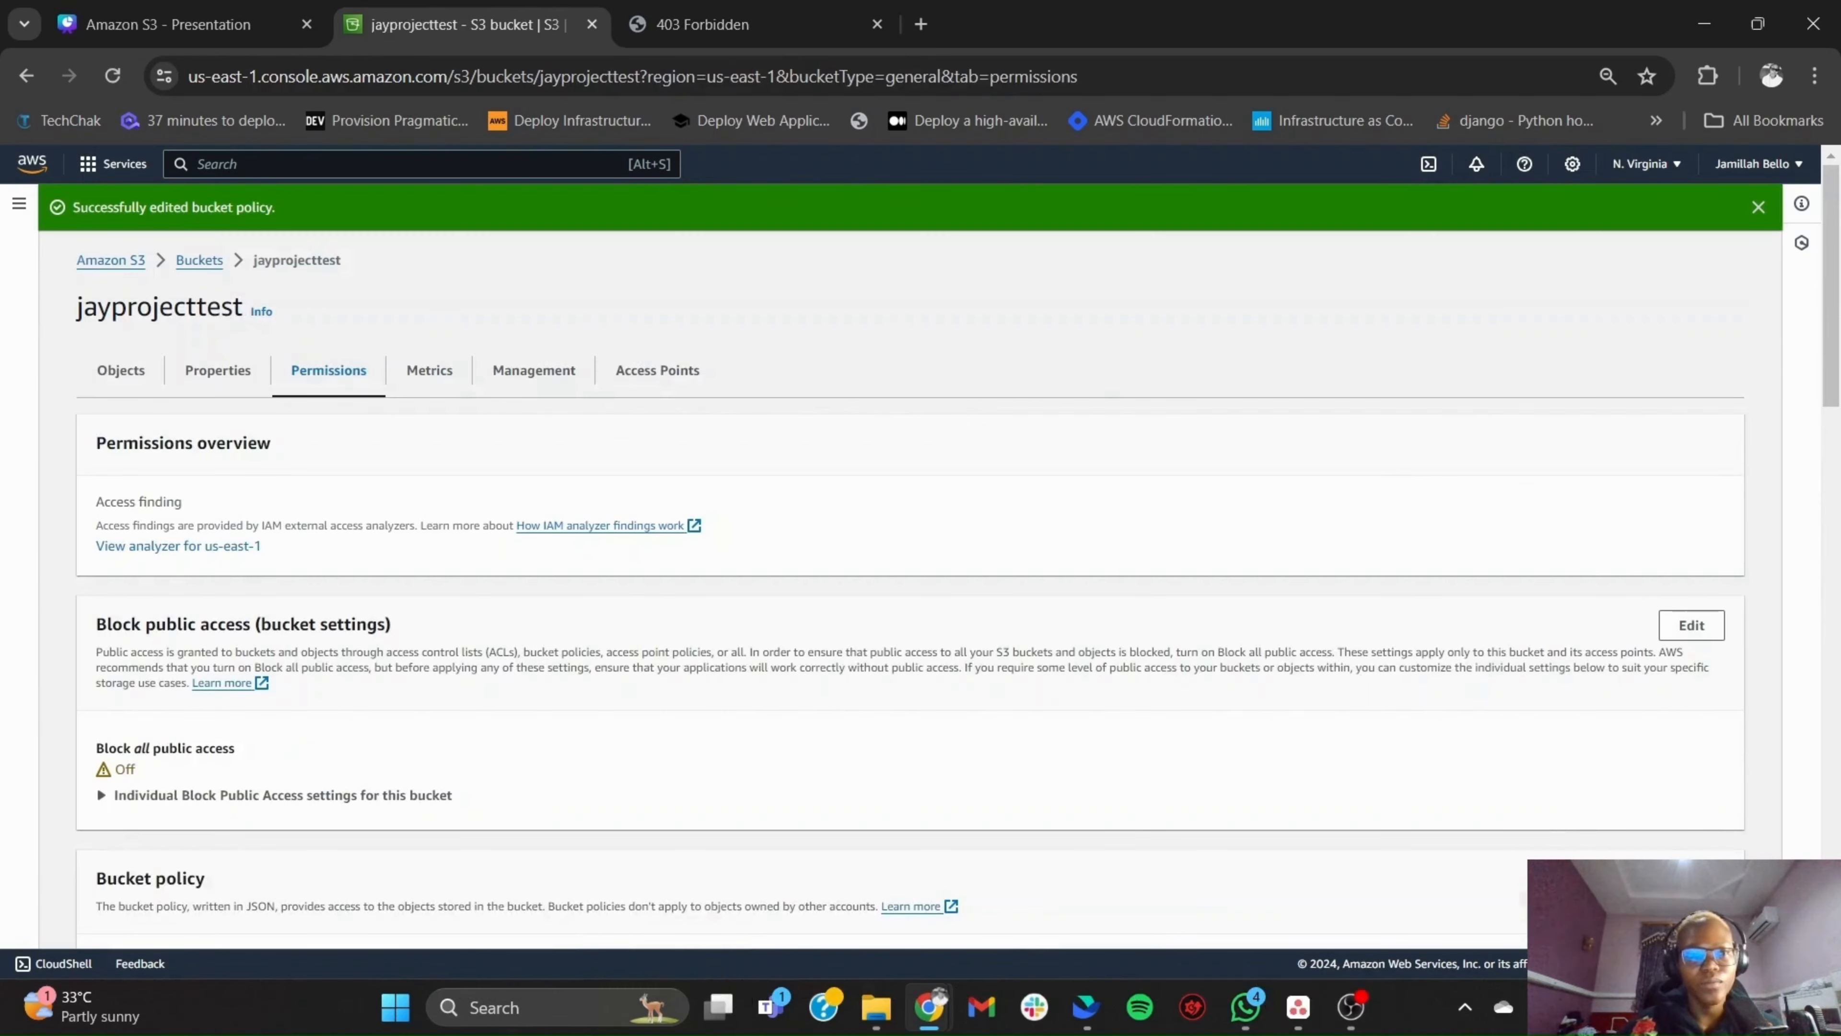
click(1759, 209)
- Reload the bucket website endpoint page and visit the site's About Us, Doctors, News and Contact sections
click(770, 13)
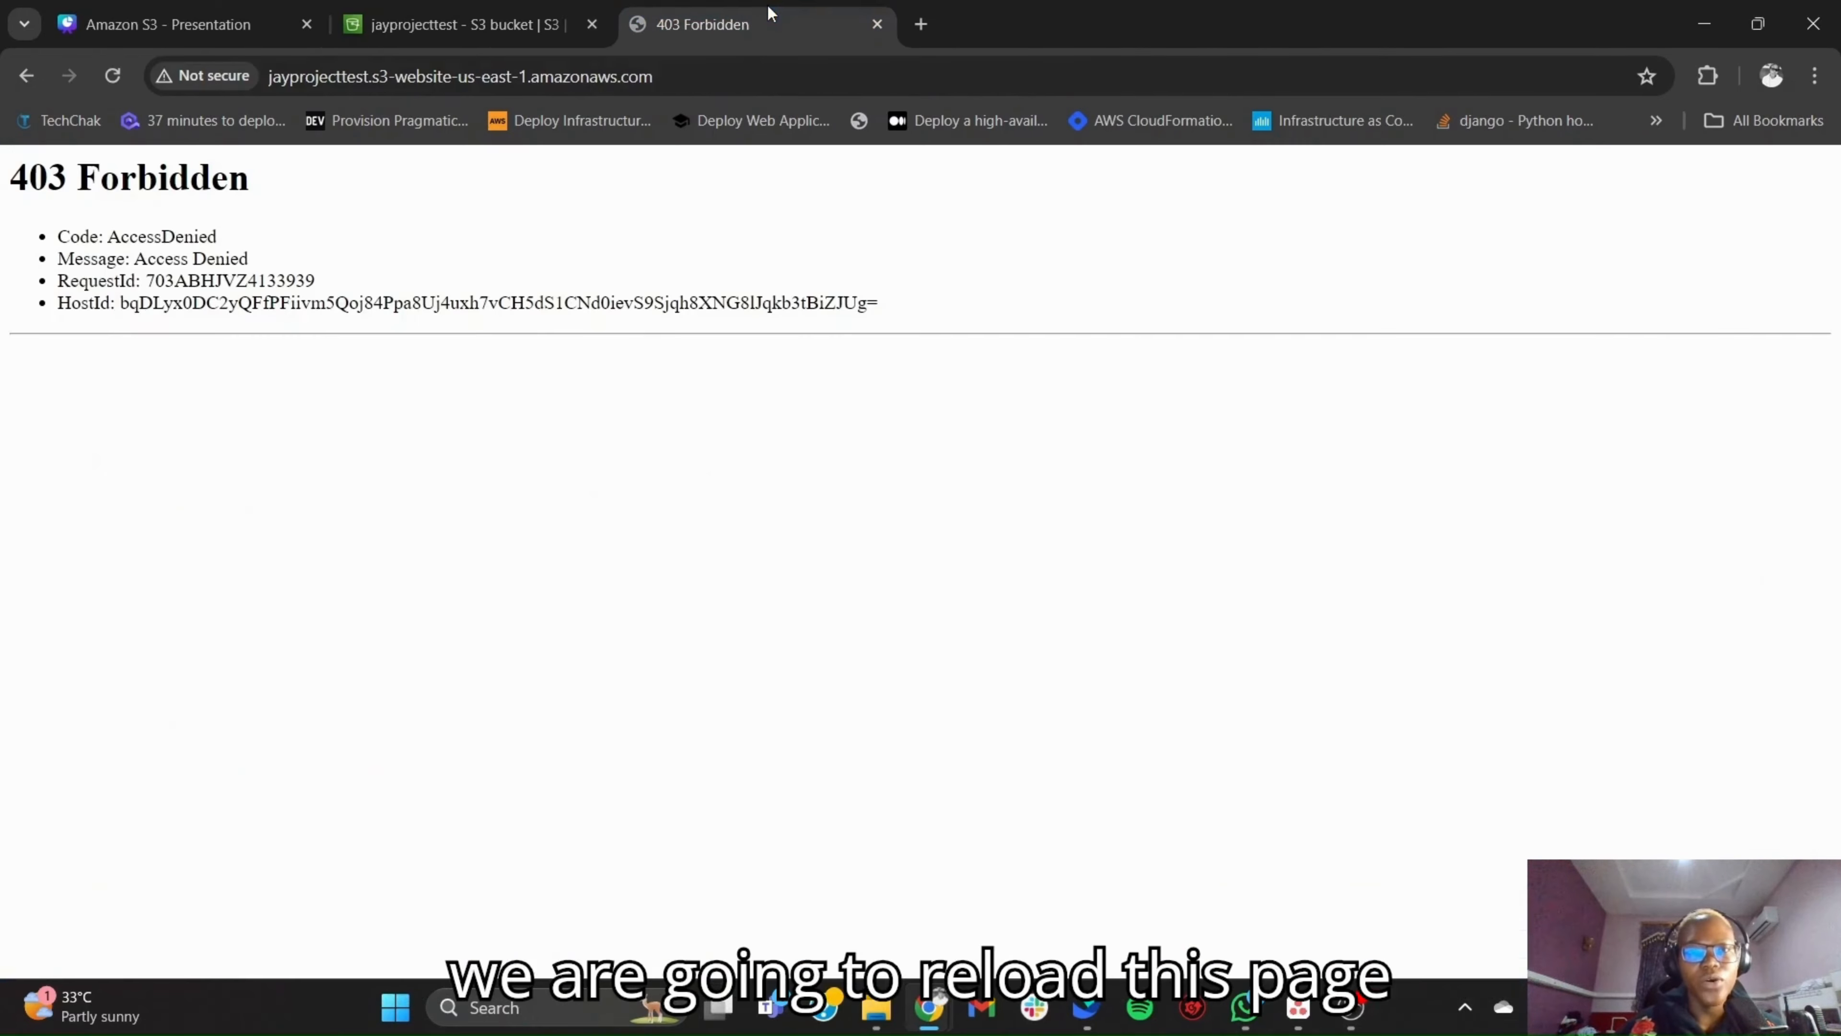
click(116, 76)
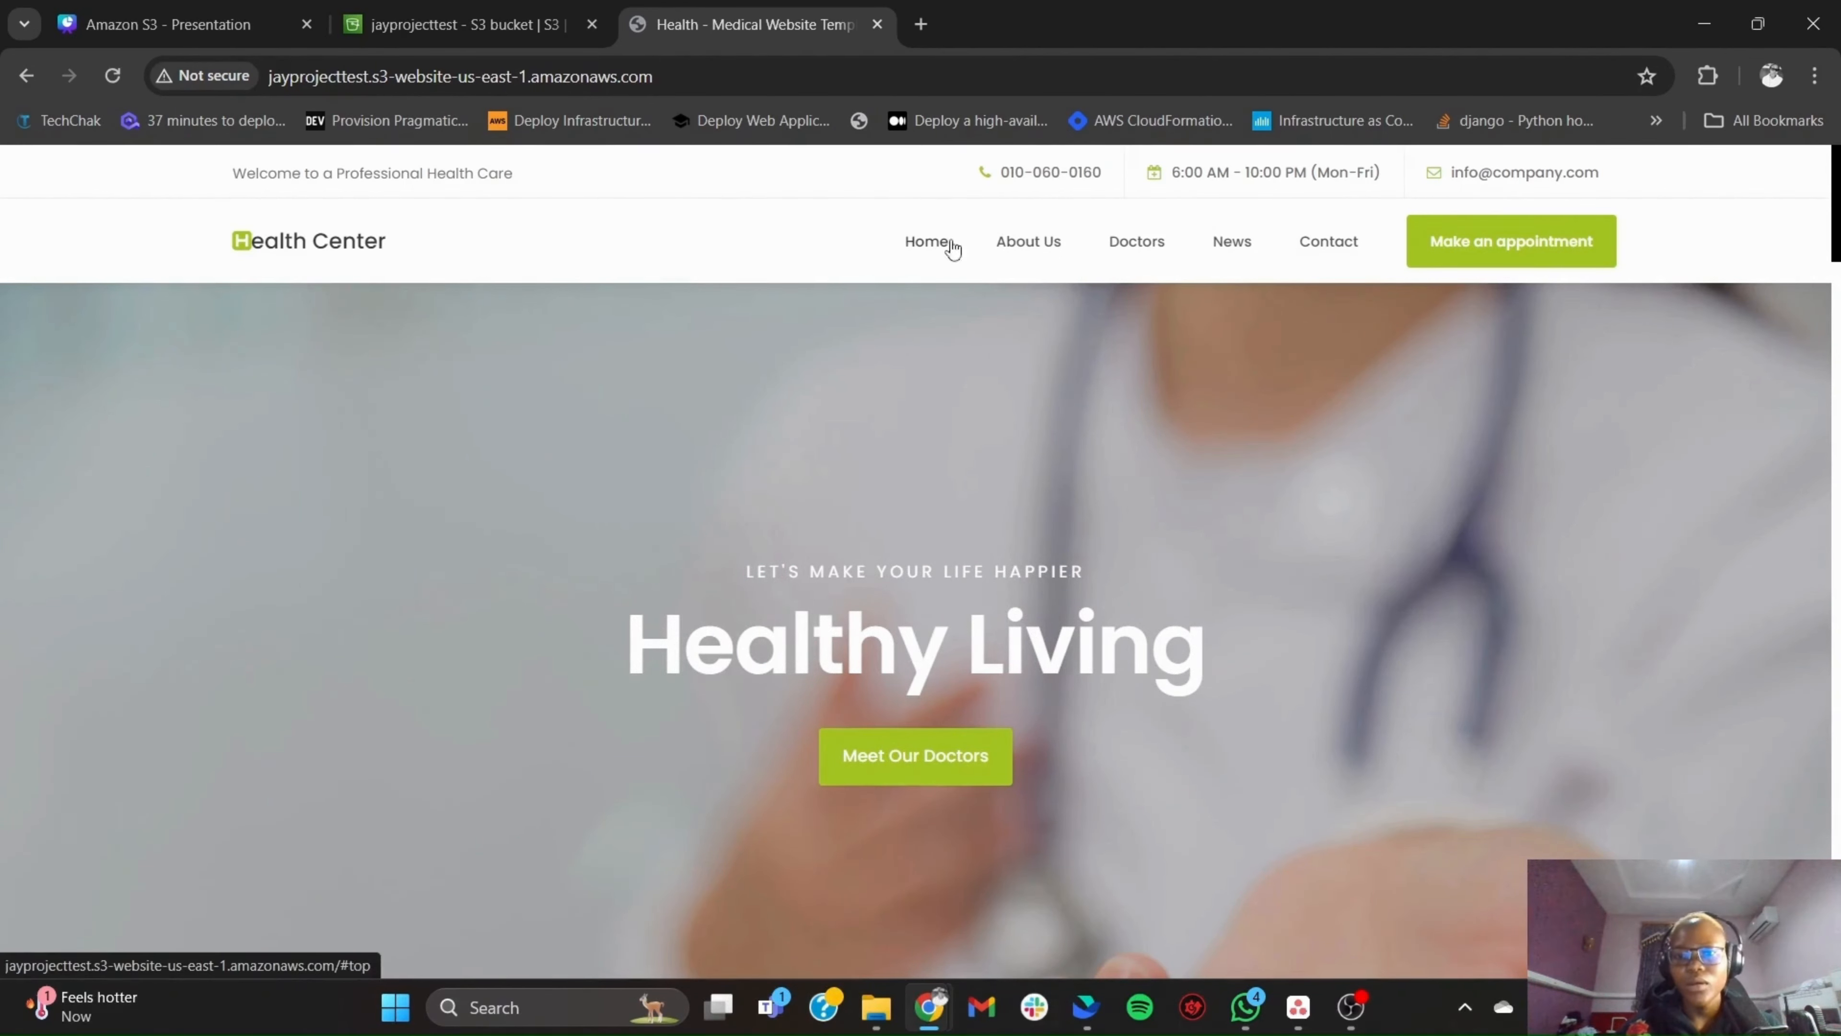
click(1048, 241)
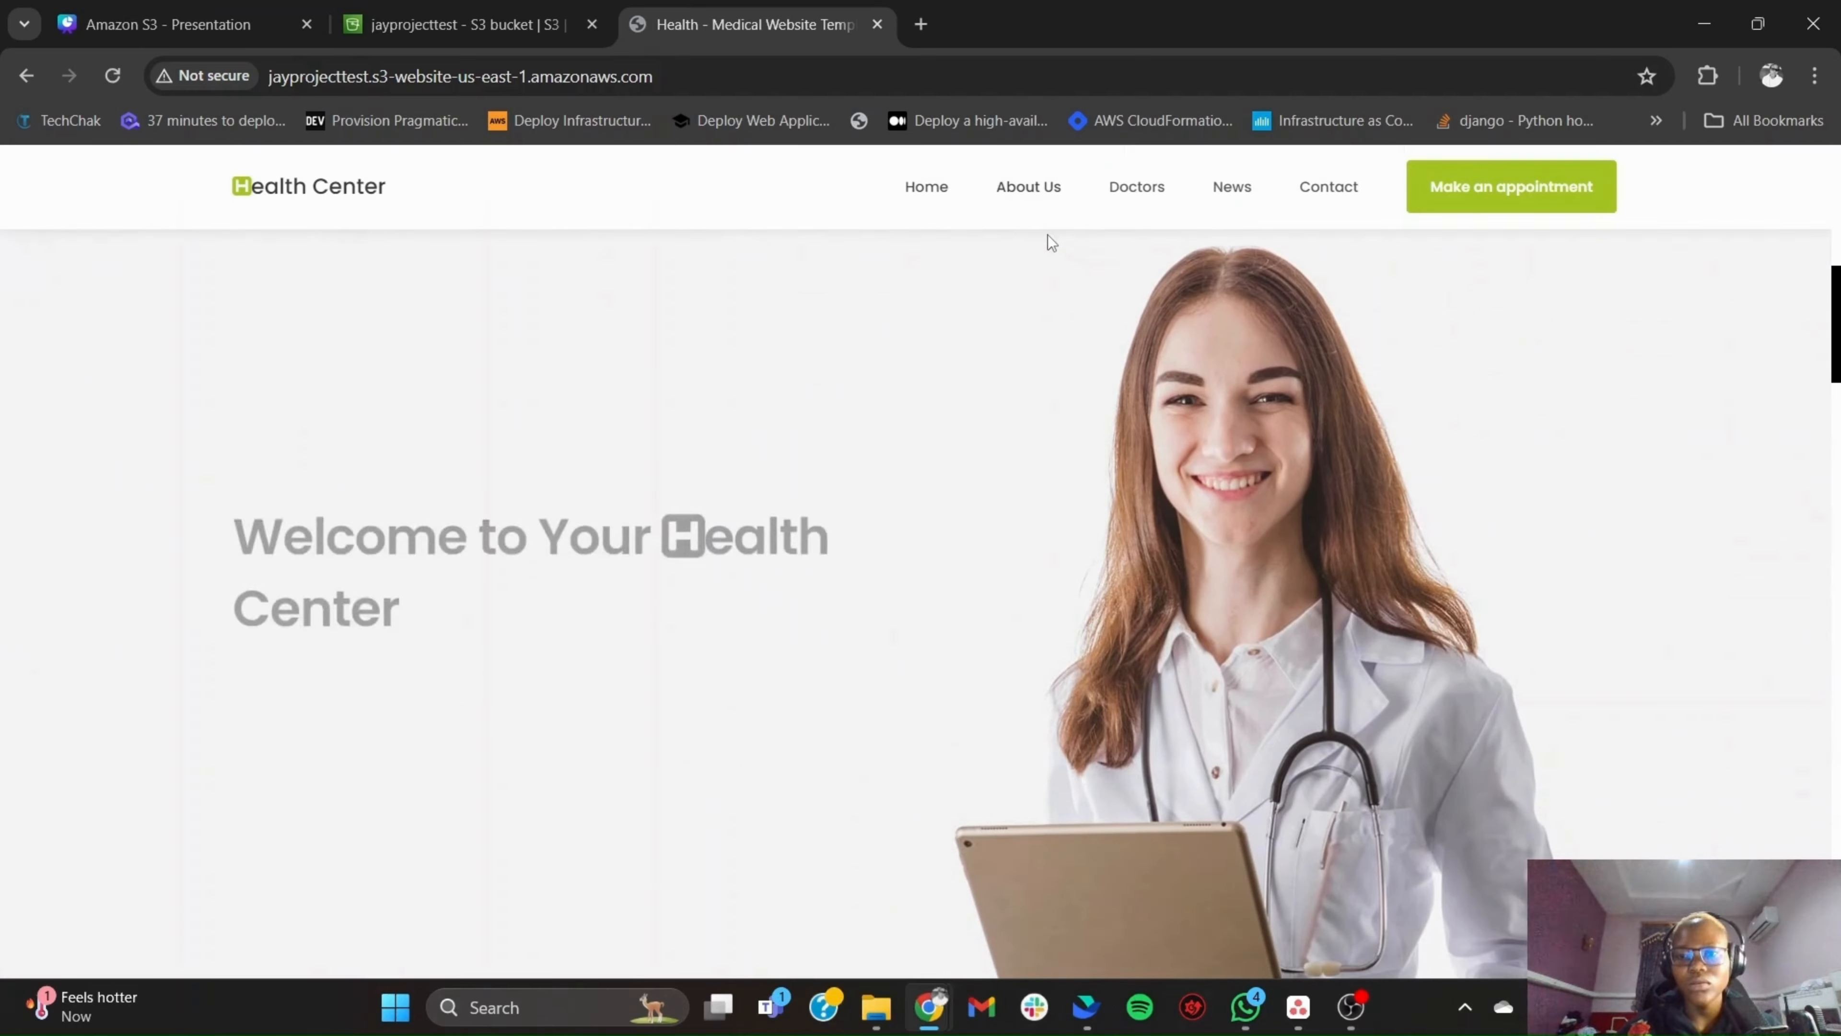
click(1137, 190)
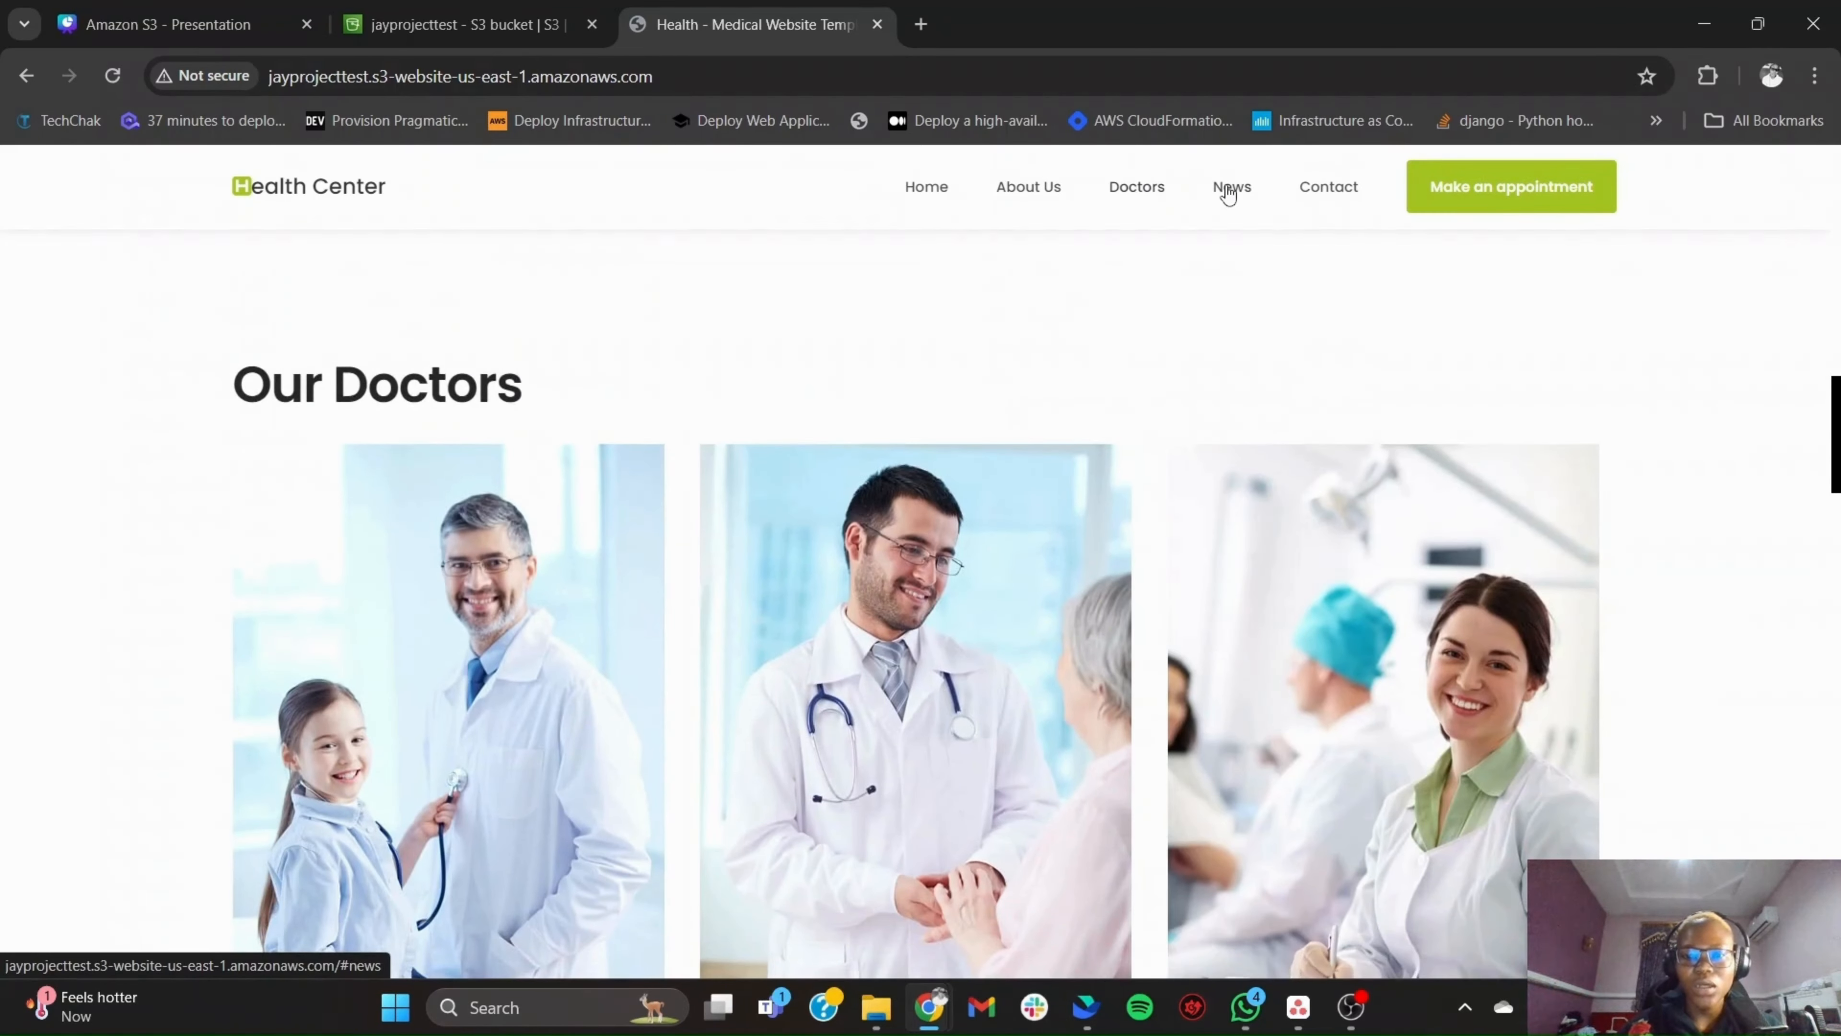
click(1230, 190)
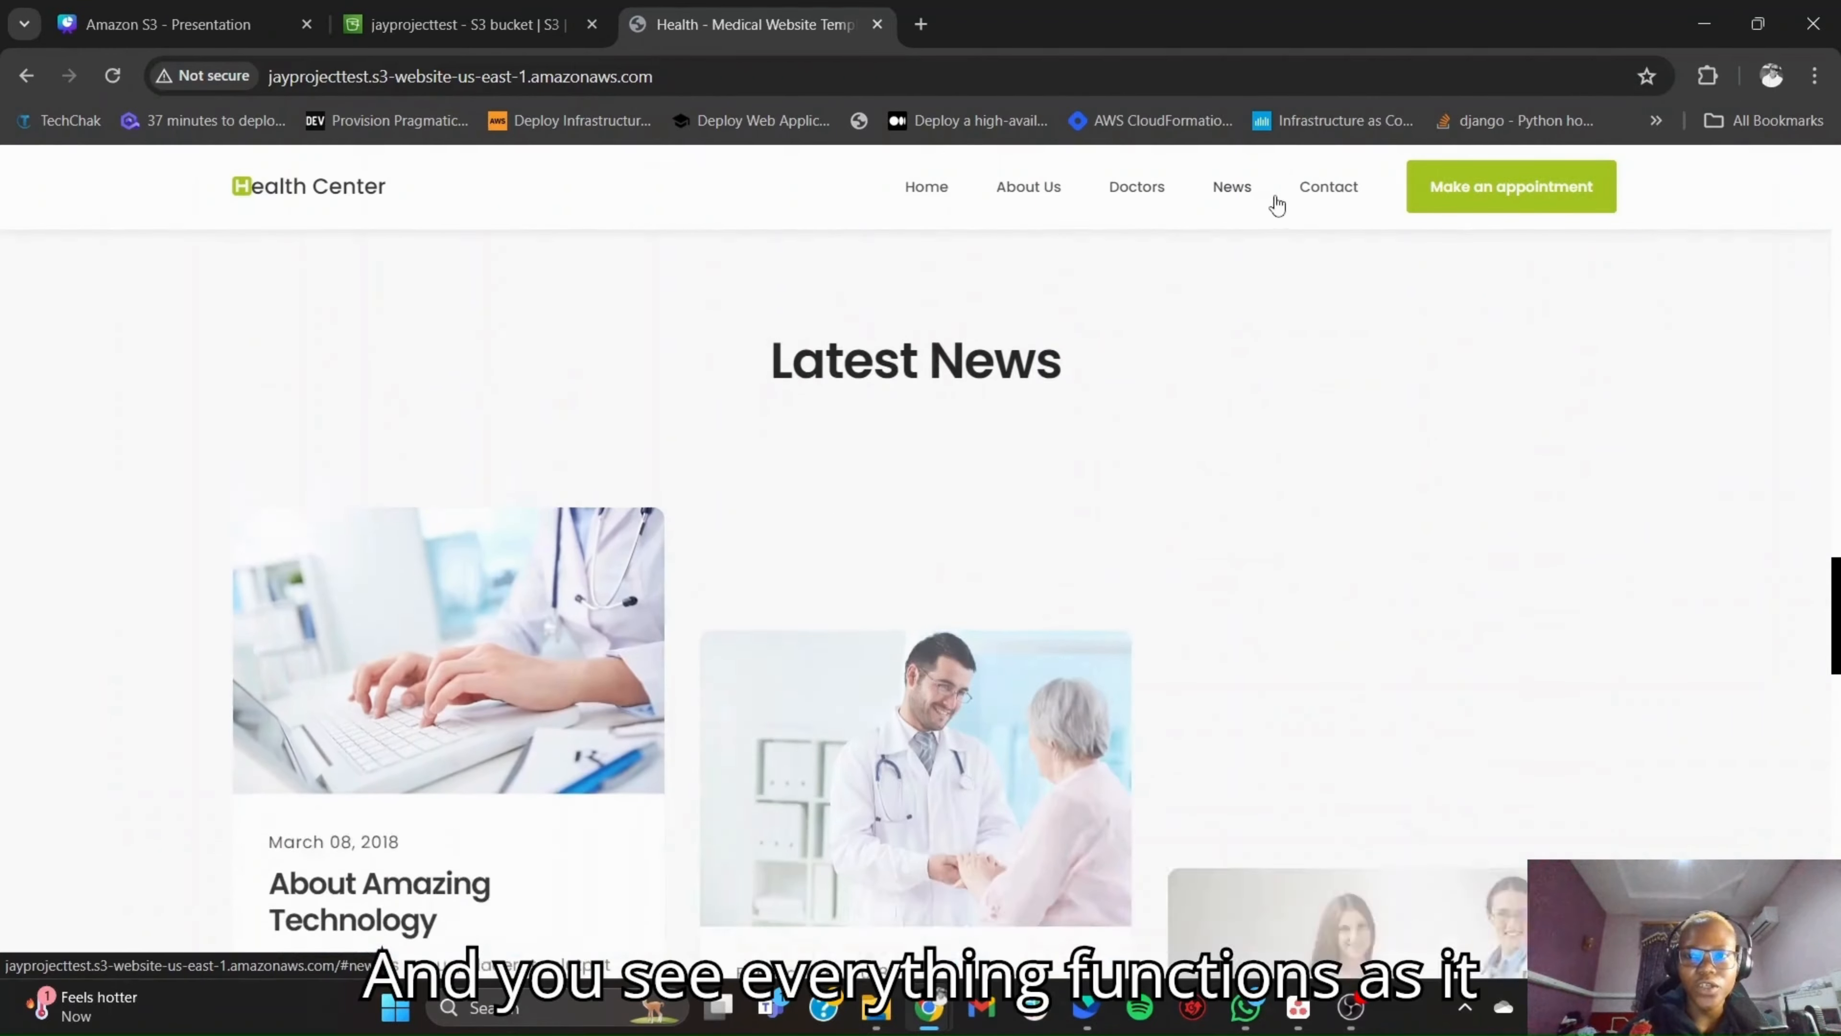
click(1323, 194)
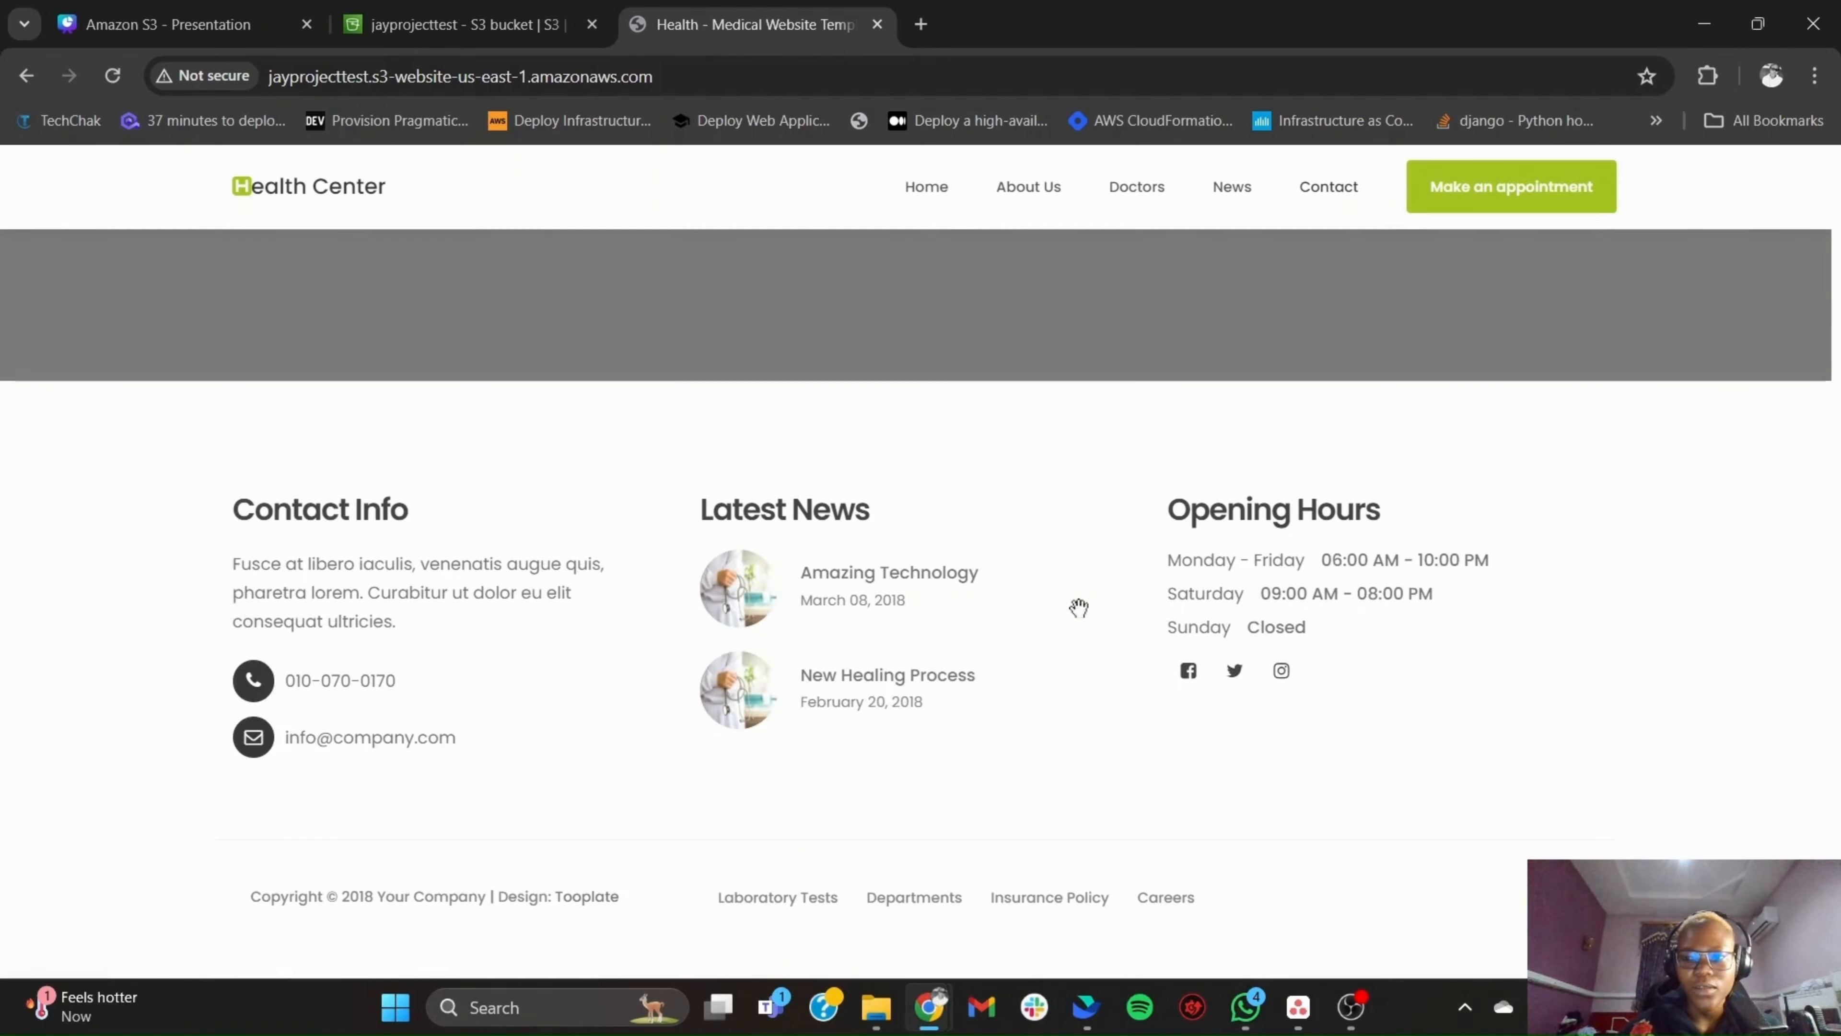
- Look through the hosted Health Center page, including the home banner, welcome section, doctors and appointment form
scroll(1079, 608, up, 15)
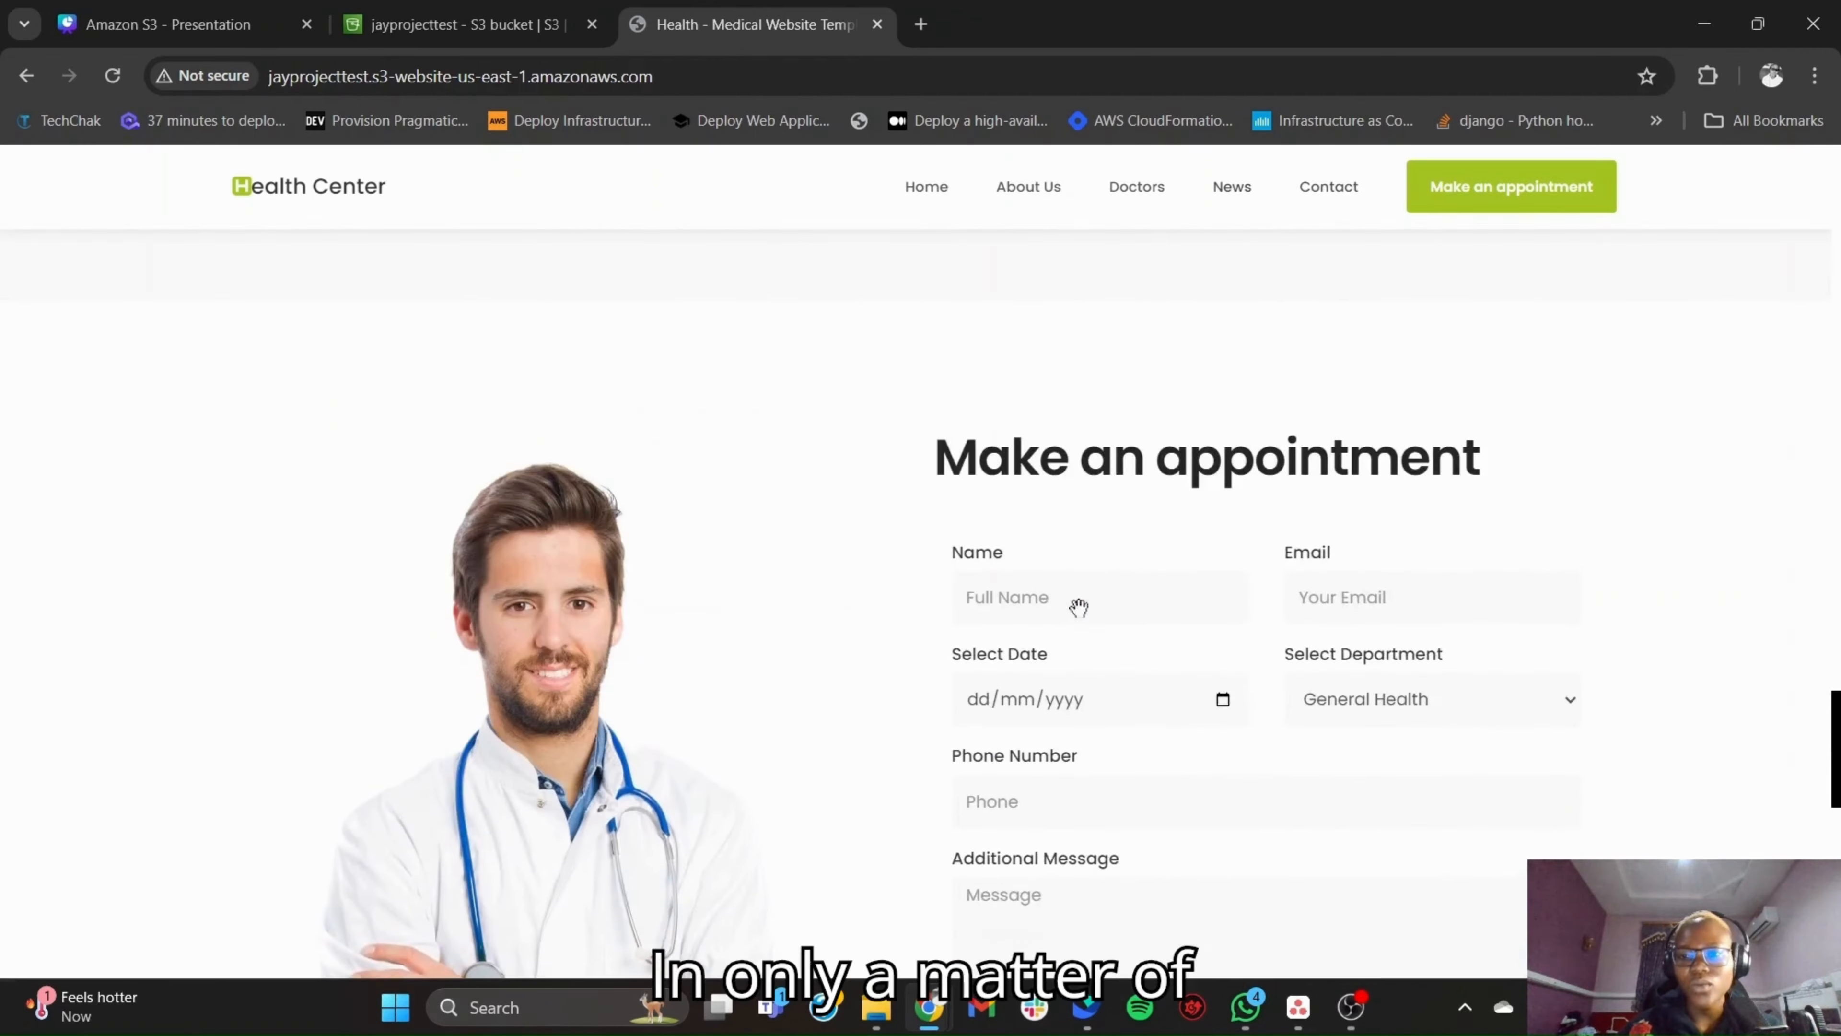
scroll(1079, 608, up, 15)
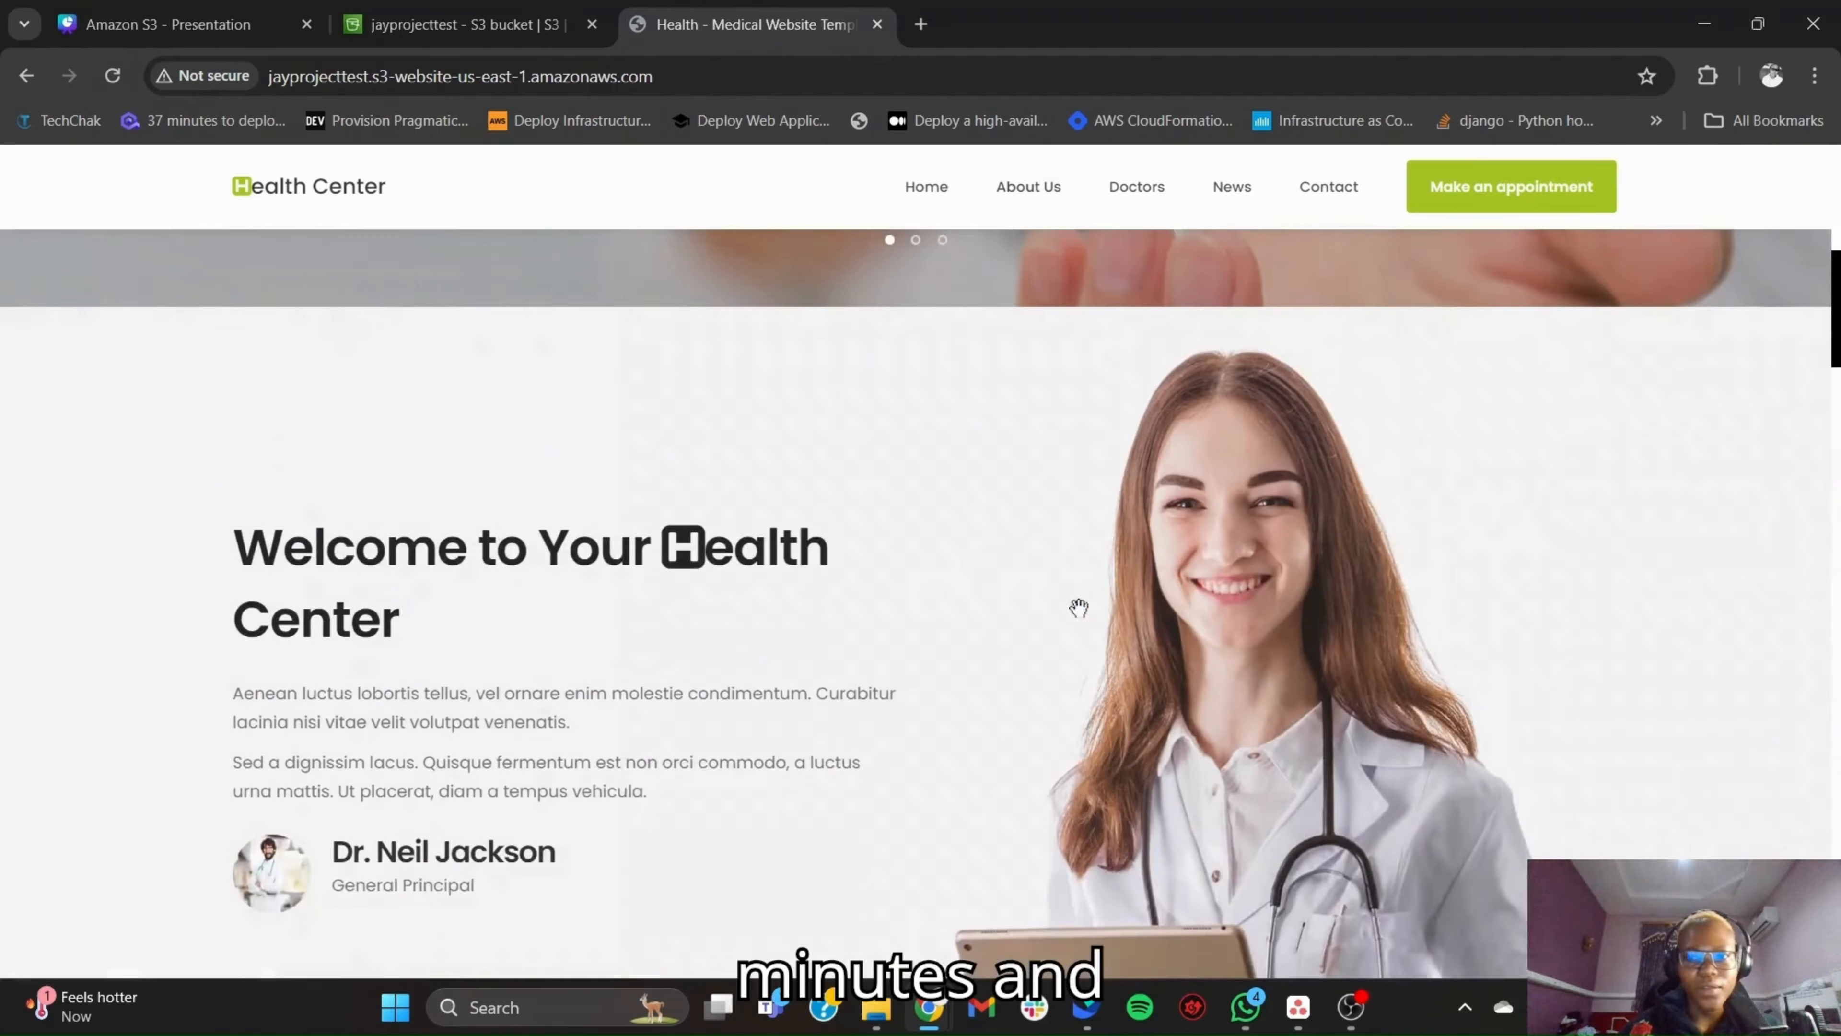
scroll(1078, 608, up, 3)
scroll(1079, 607, down, 1)
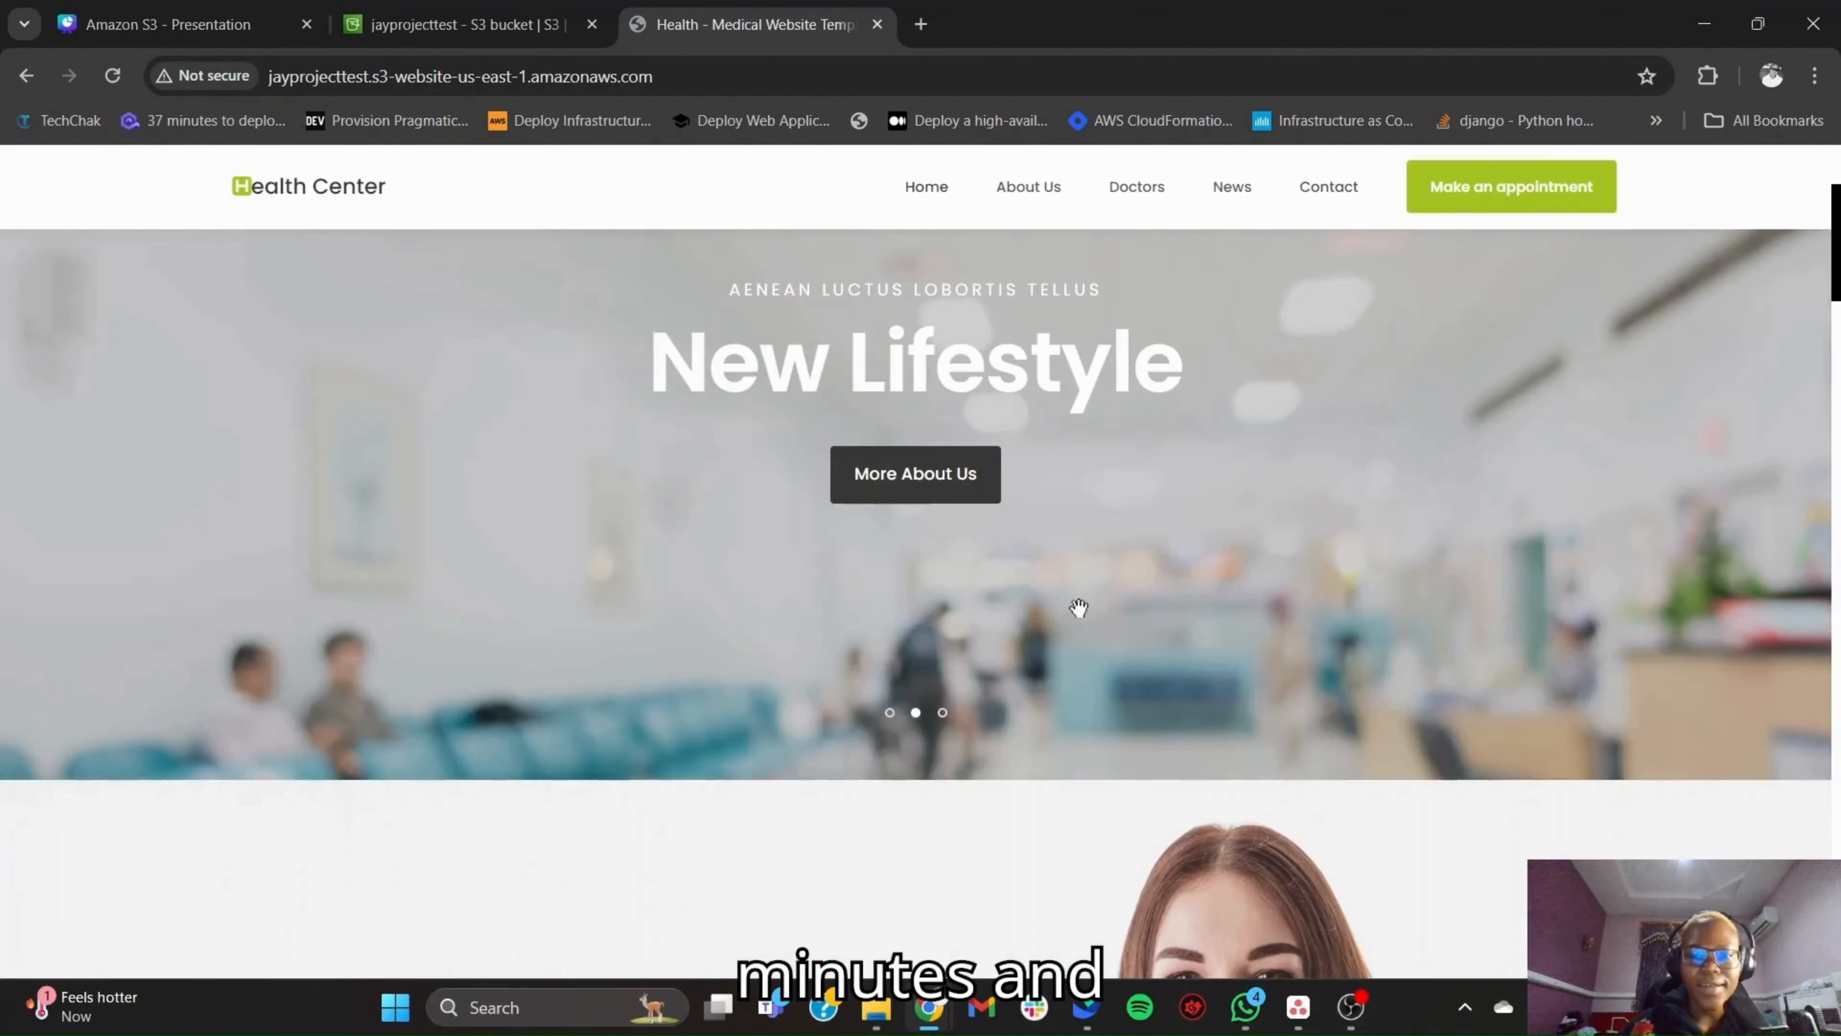
scroll(1079, 608, down, 5)
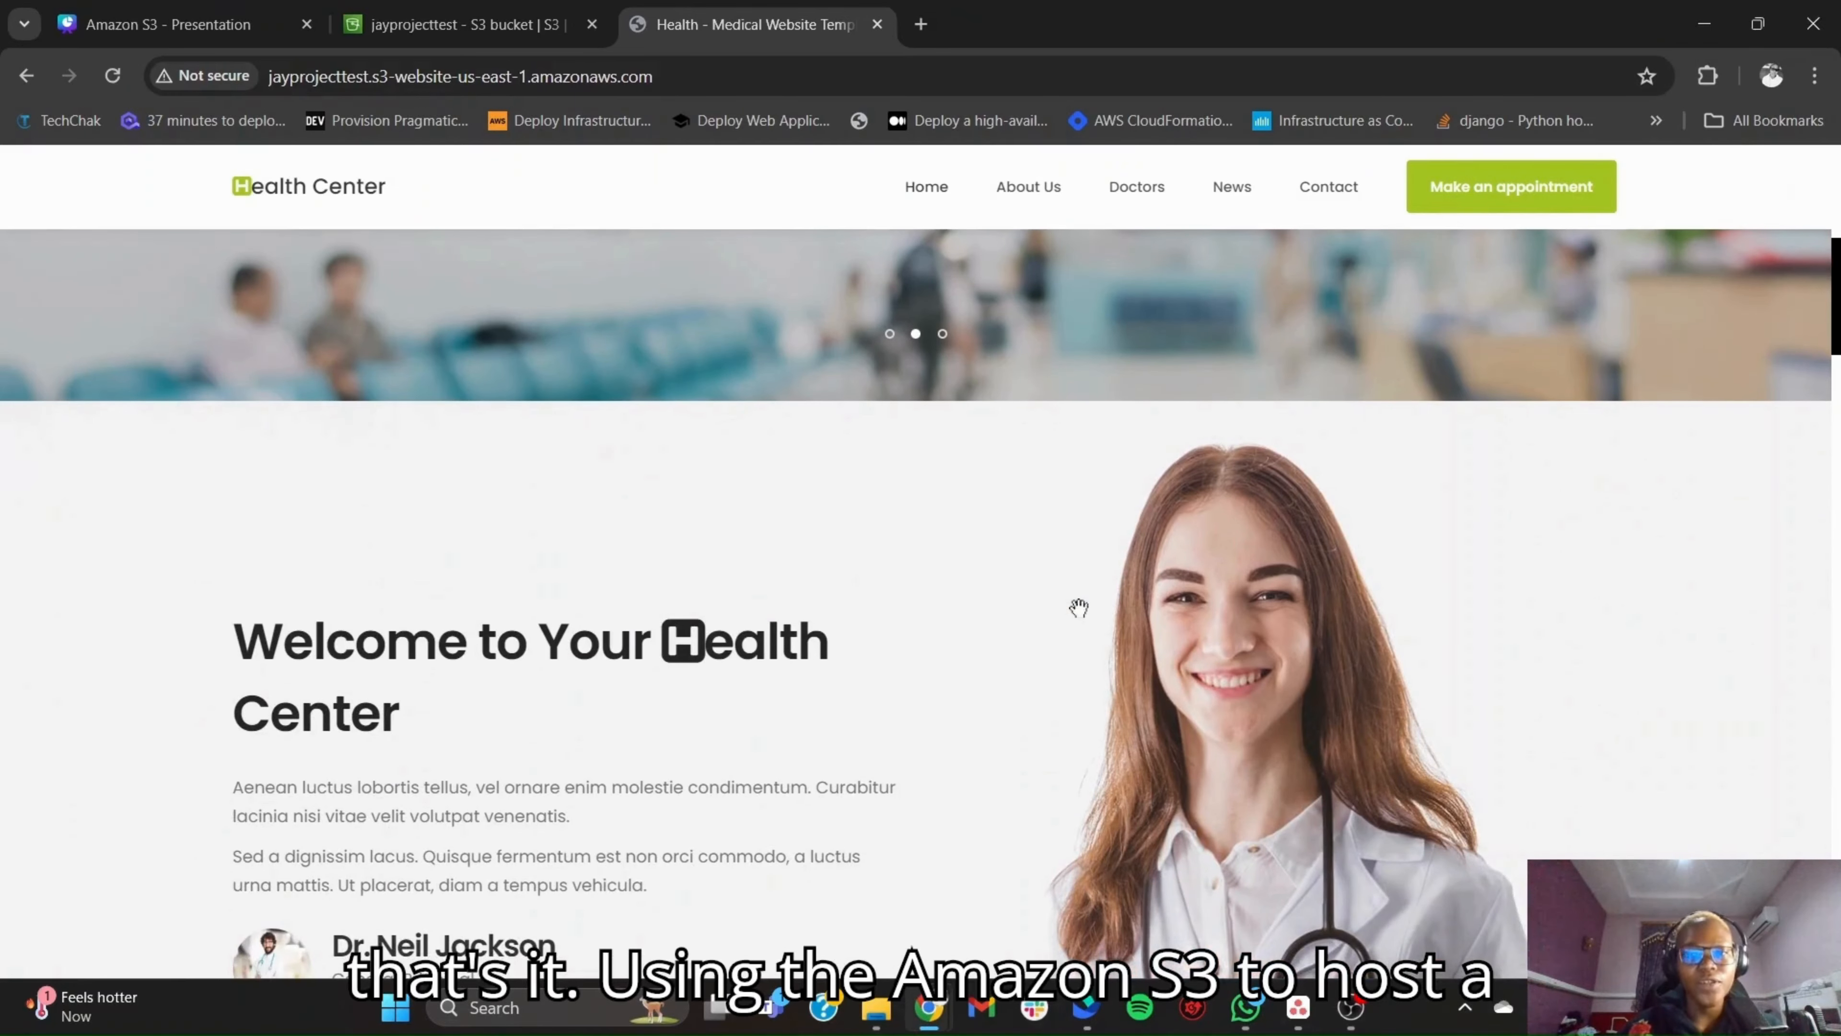
scroll(1079, 608, up, 6)
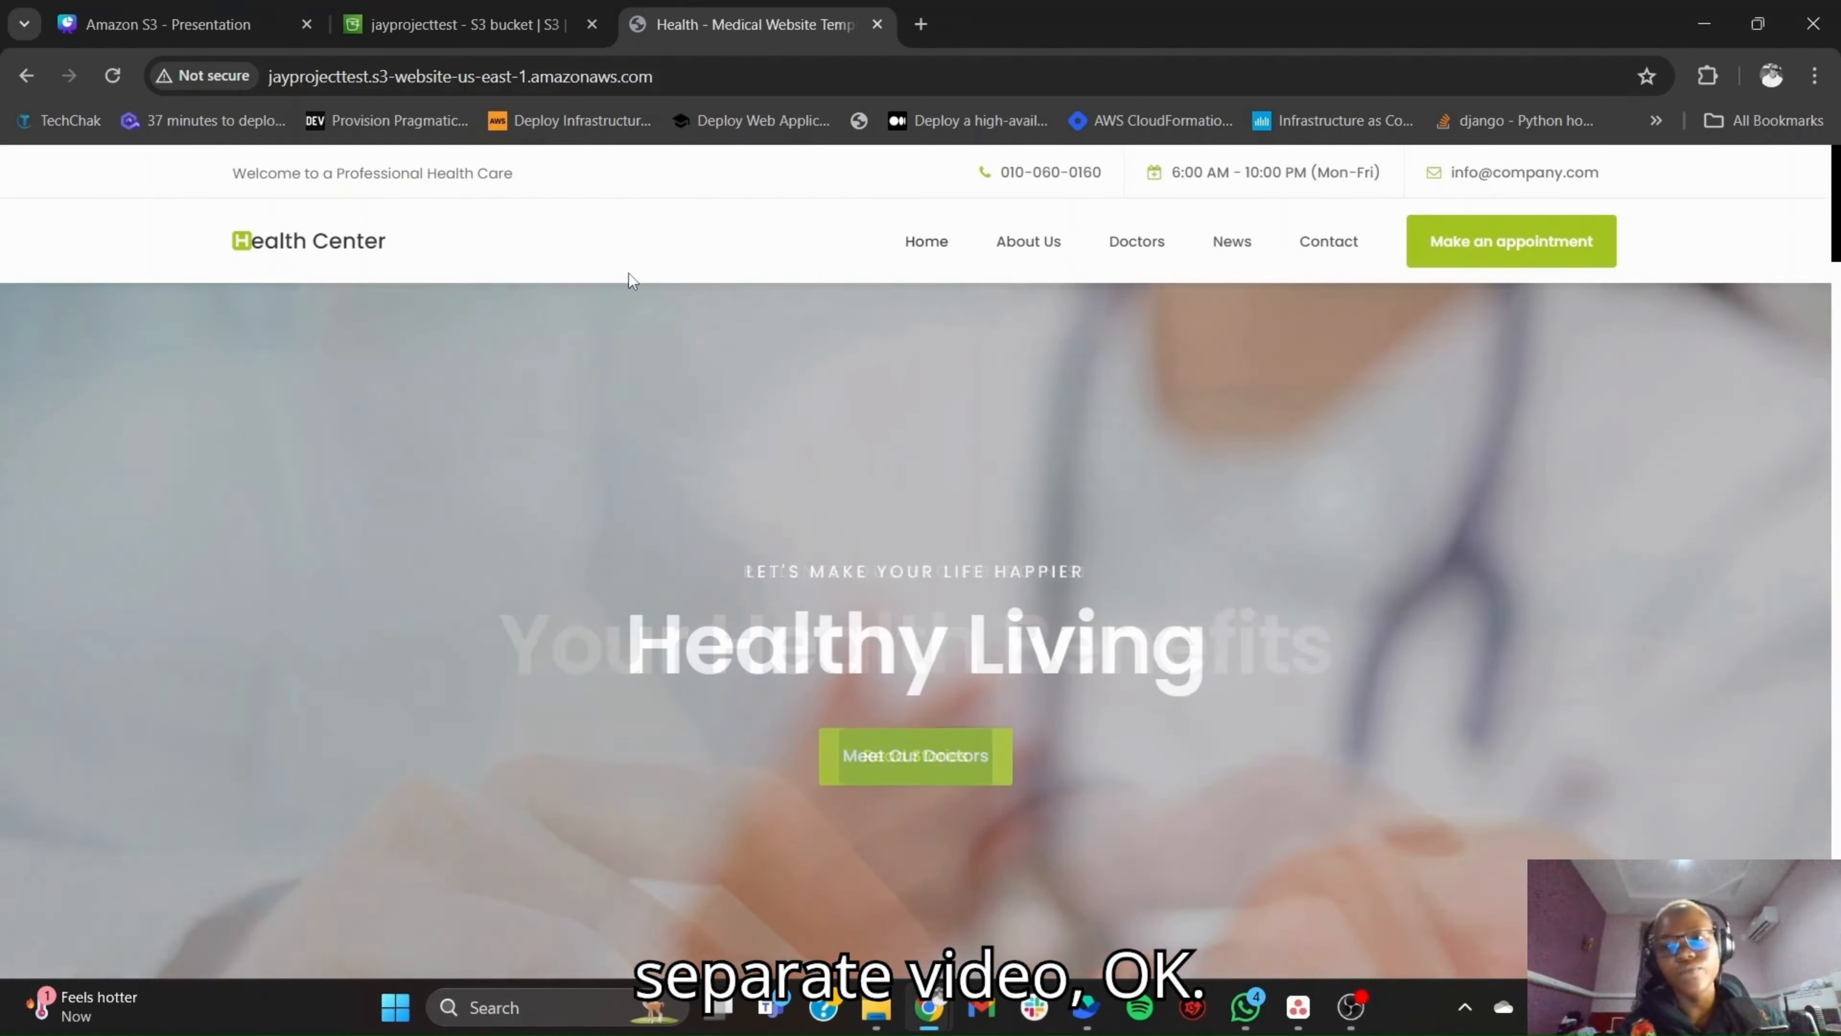
scroll(928, 628, down, 5)
scroll(929, 628, down, 15)
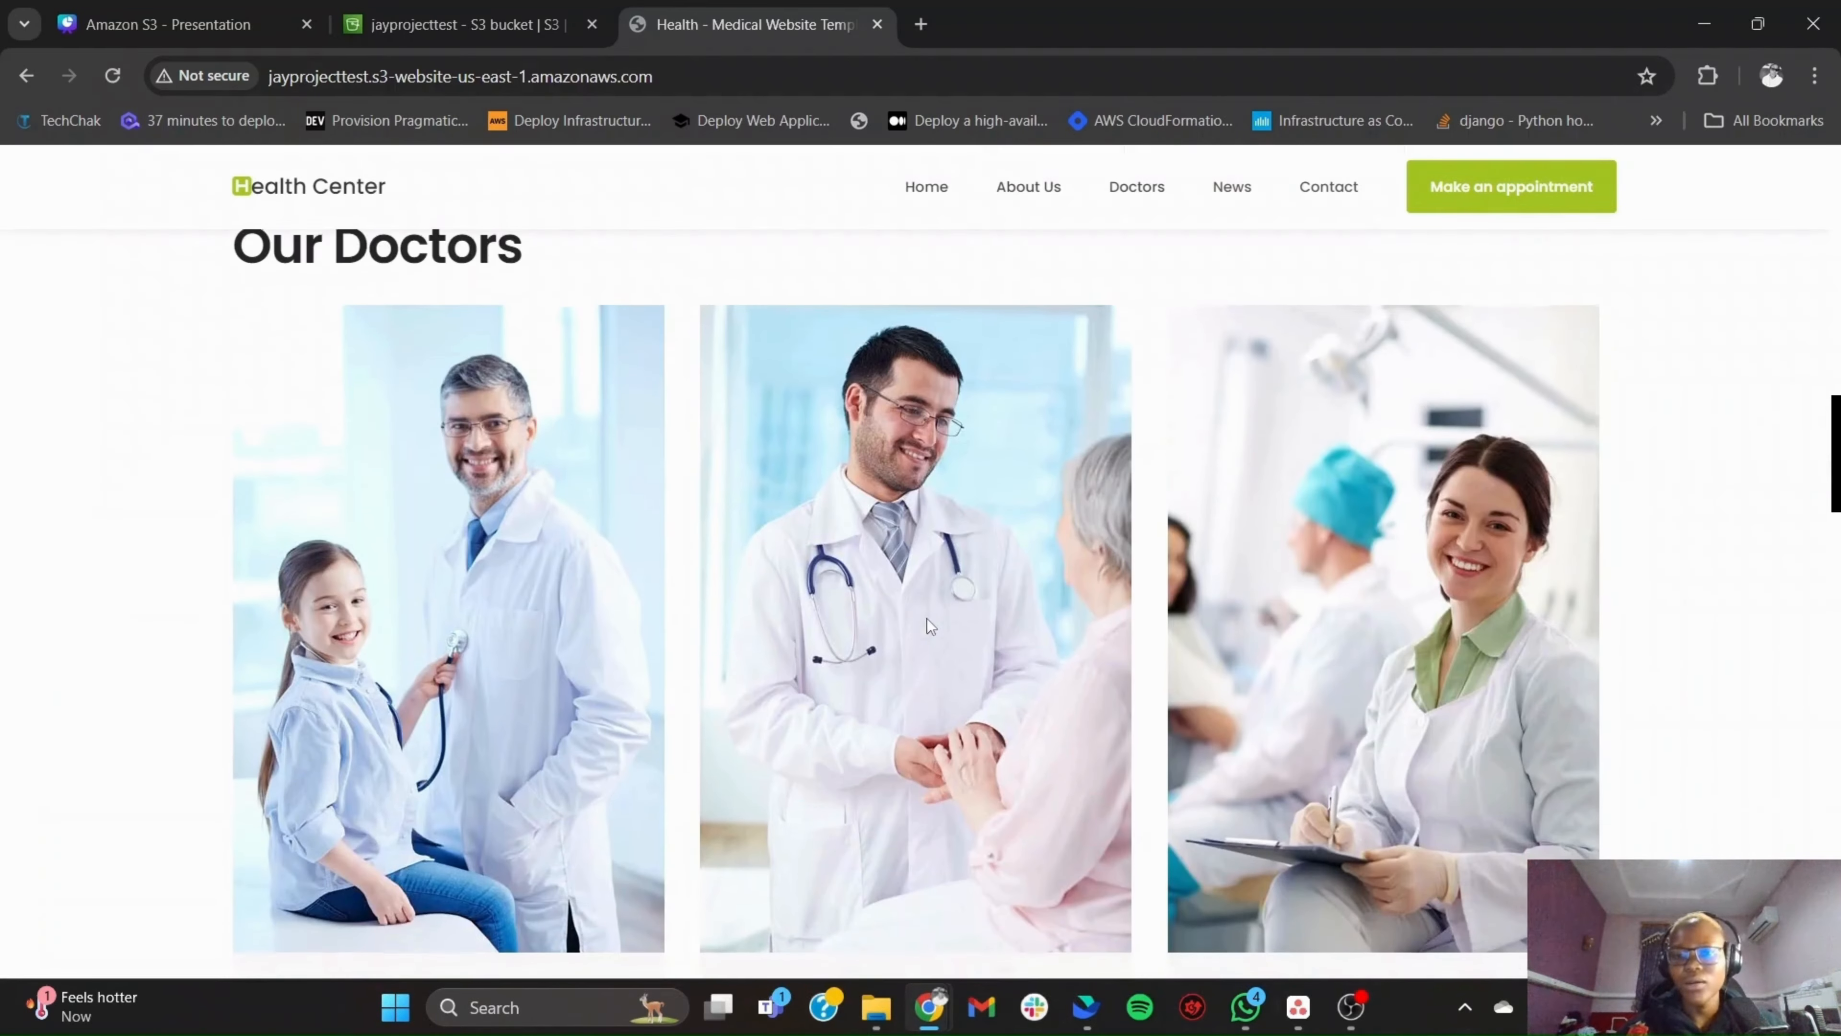
scroll(927, 625, down, 15)
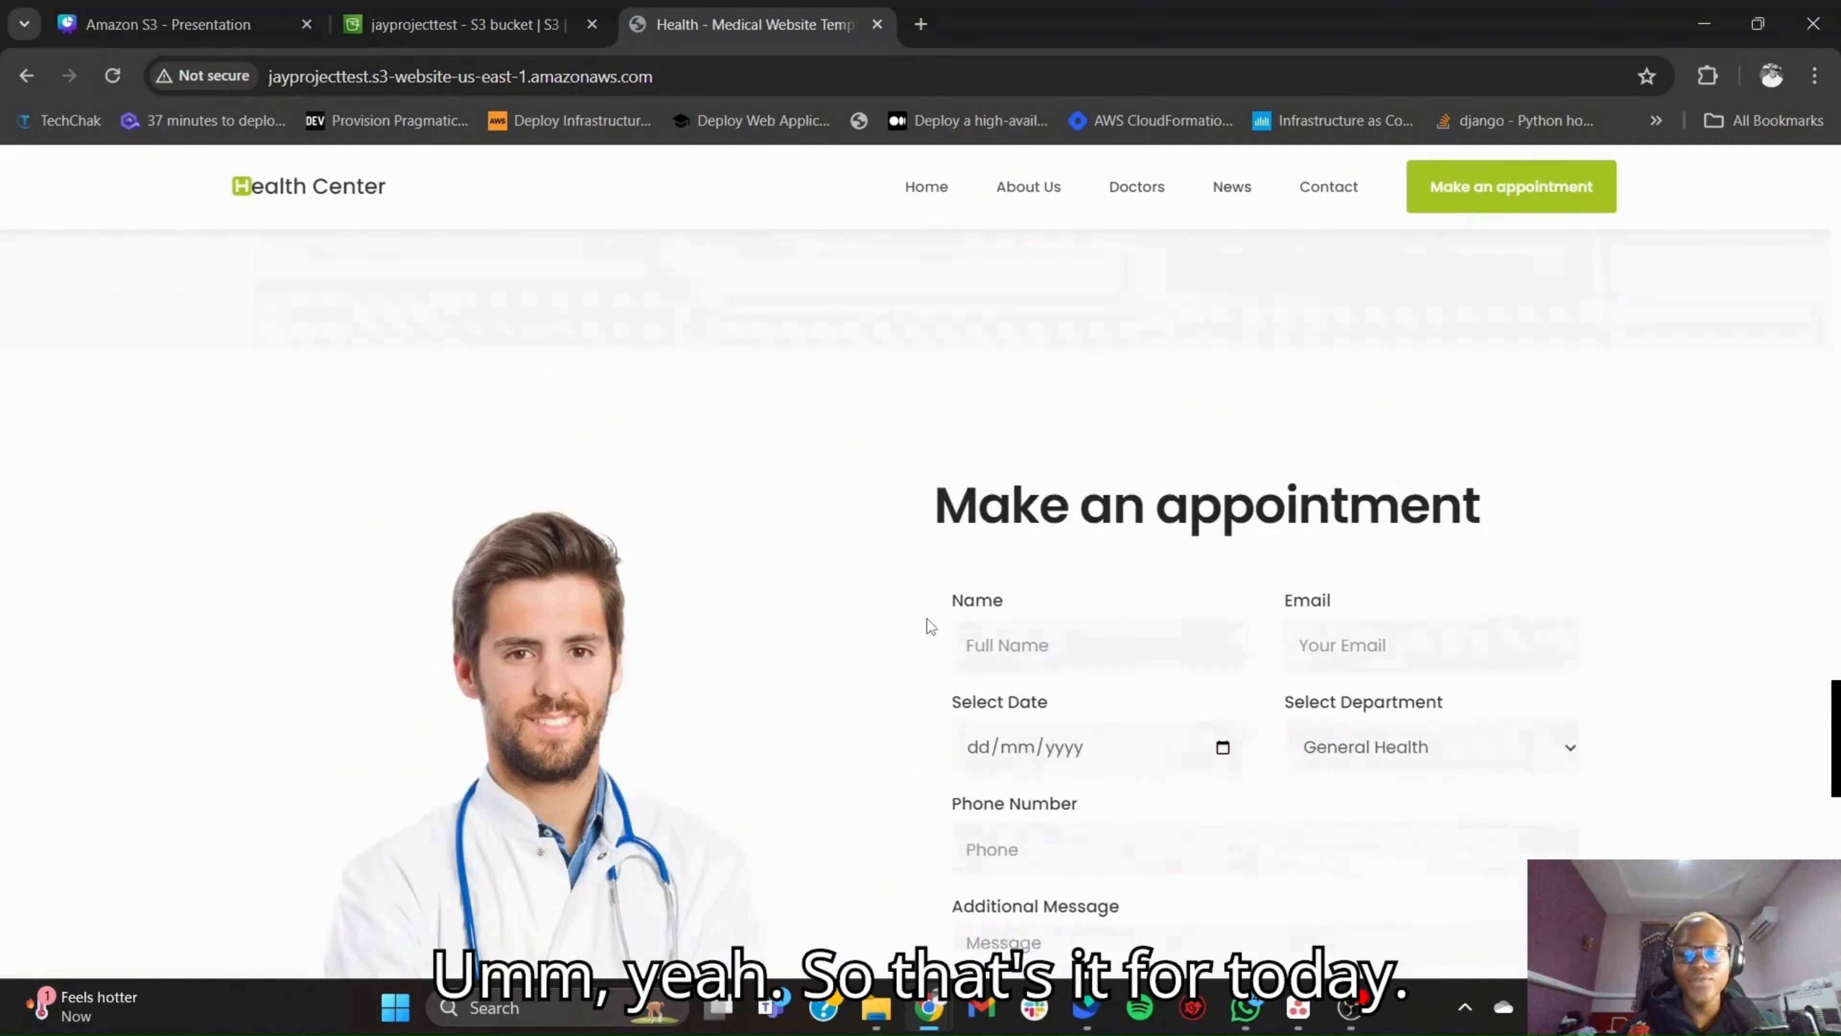
scroll(930, 625, up, 20)
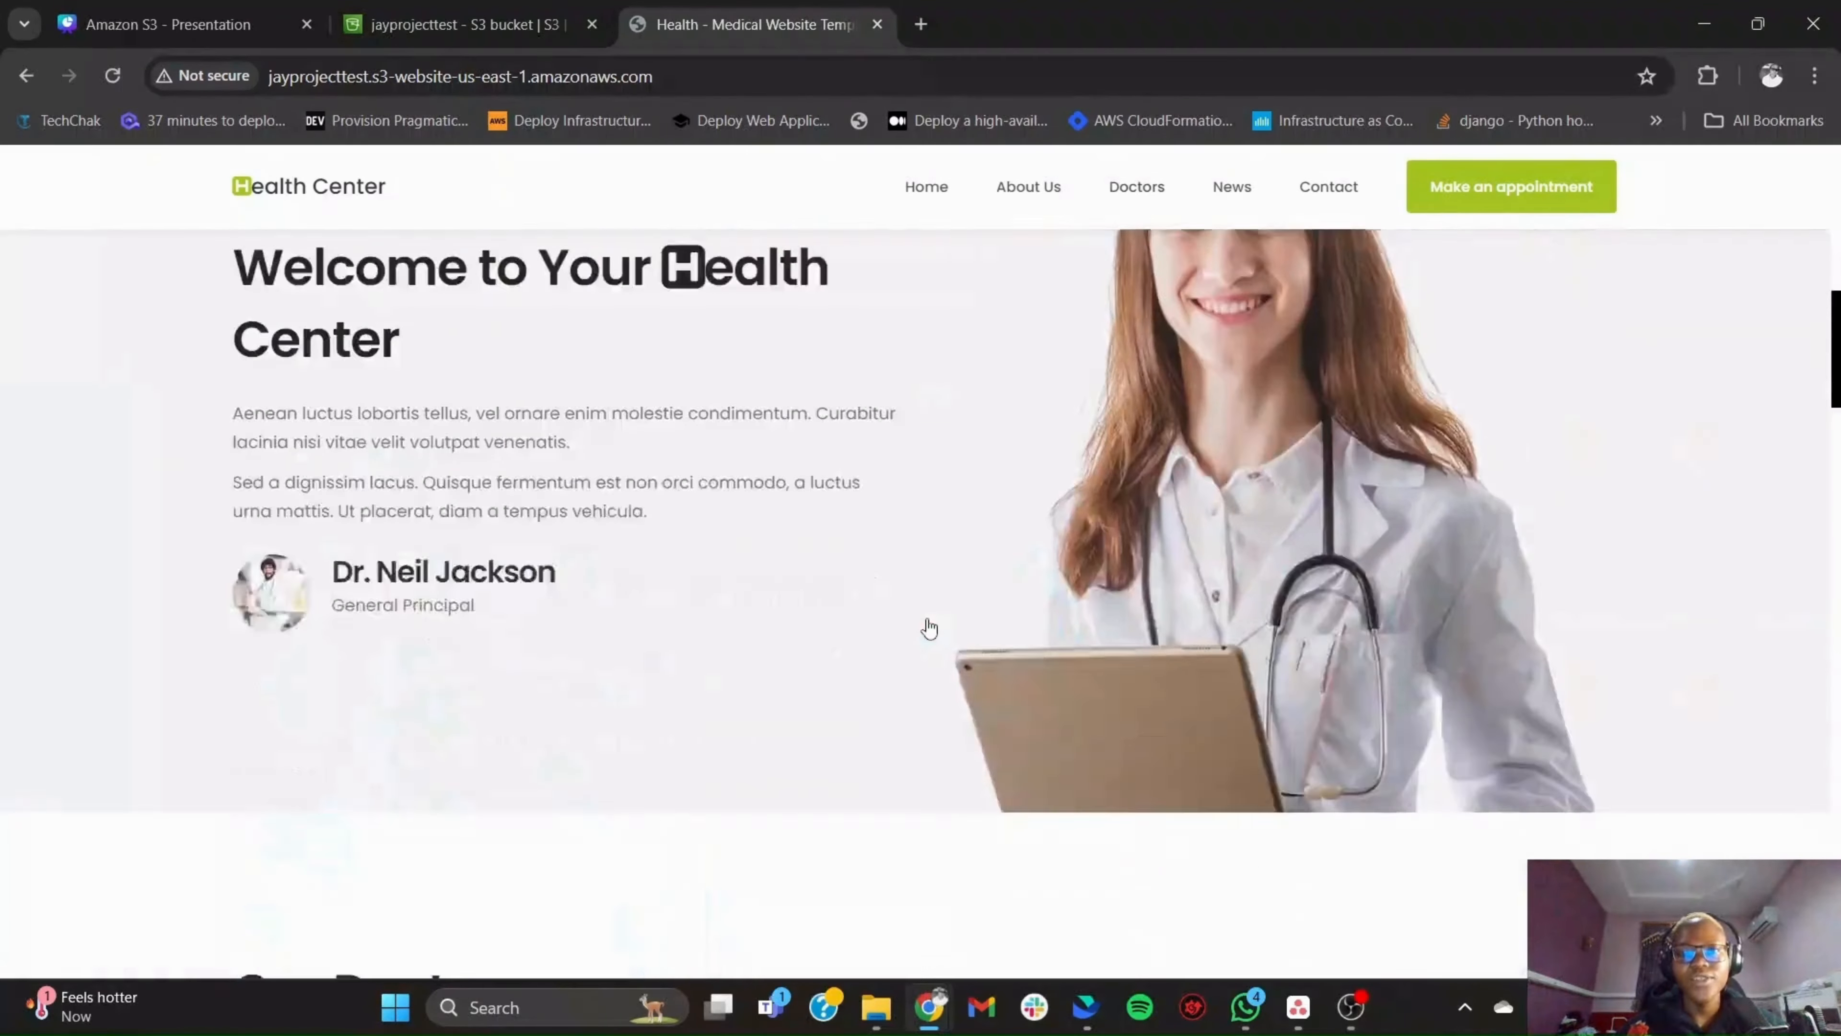